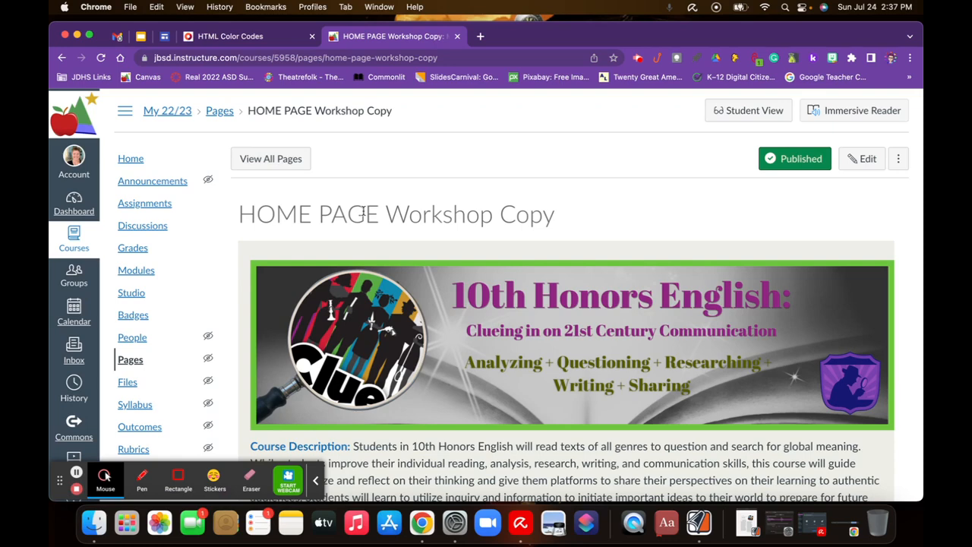
Look through the HOME PAGE Workshop Copy page from its banner down to the teacher section
scroll(577, 352, "down", 3)
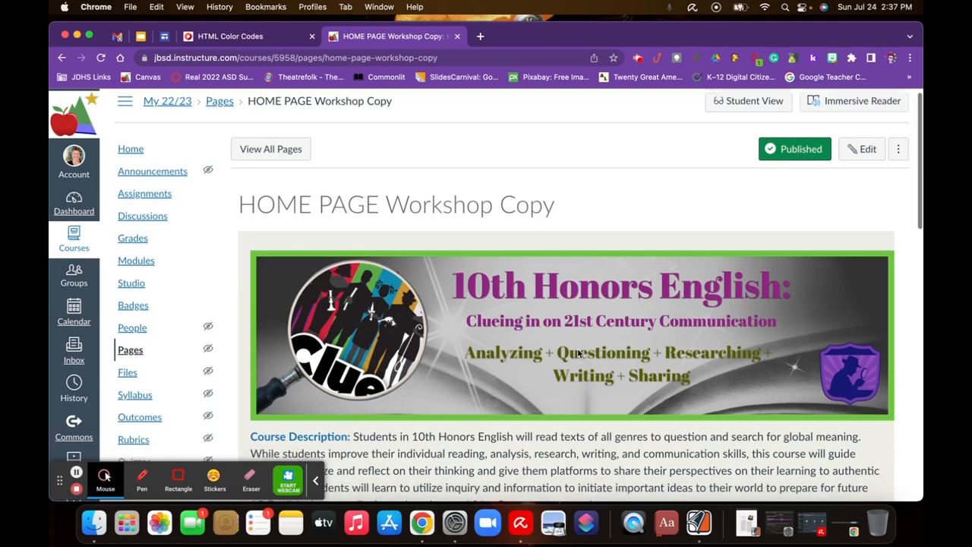
scroll(577, 353, "down", 3)
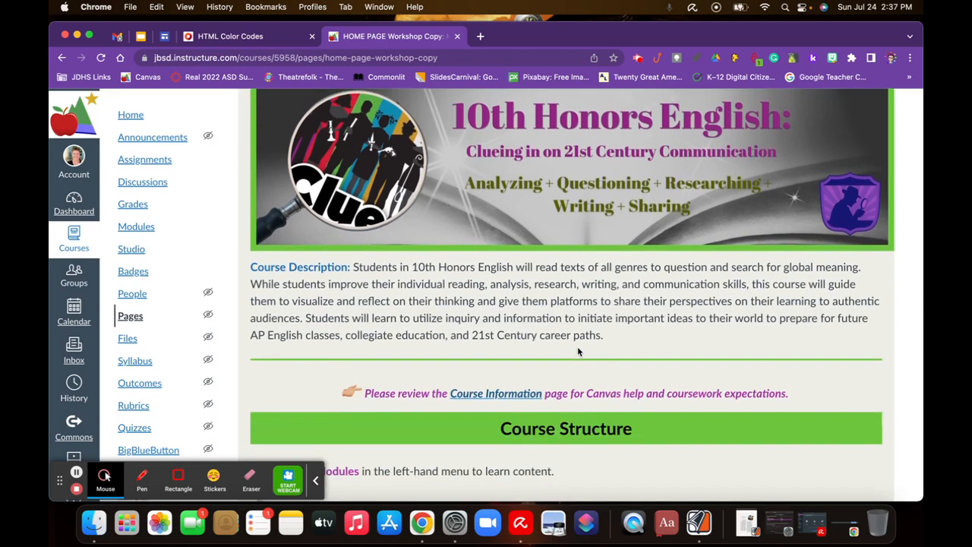
scroll(578, 351, "down", 10)
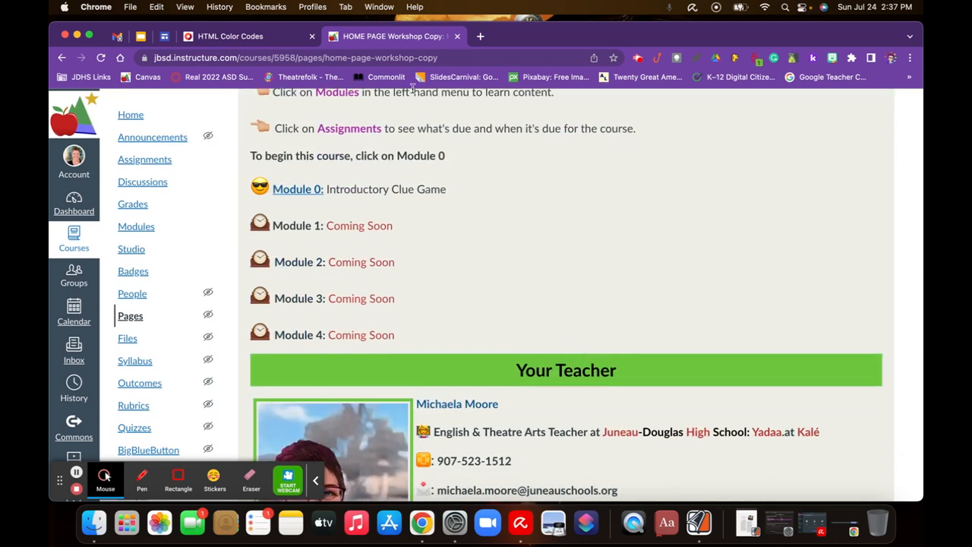
scroll(556, 314, "down", 7)
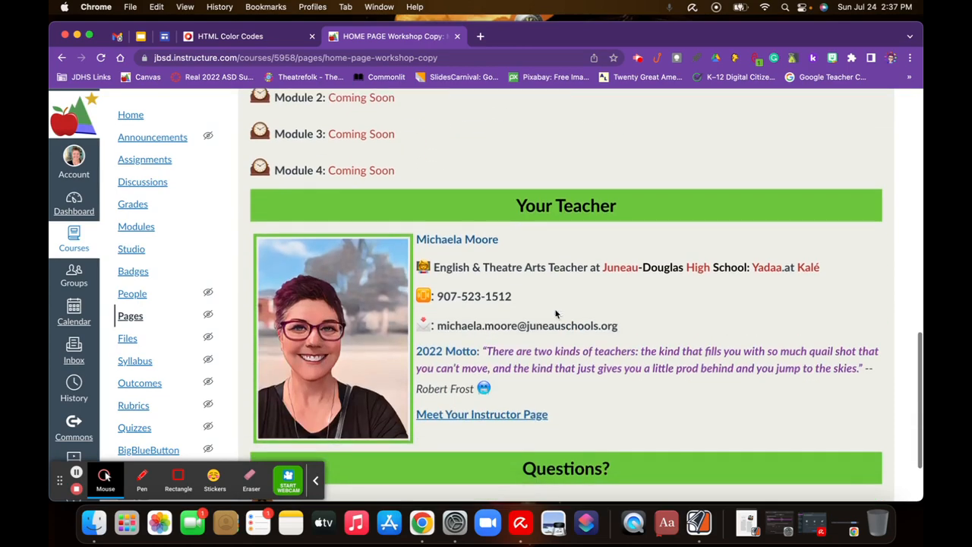
scroll(555, 314, "up", 18)
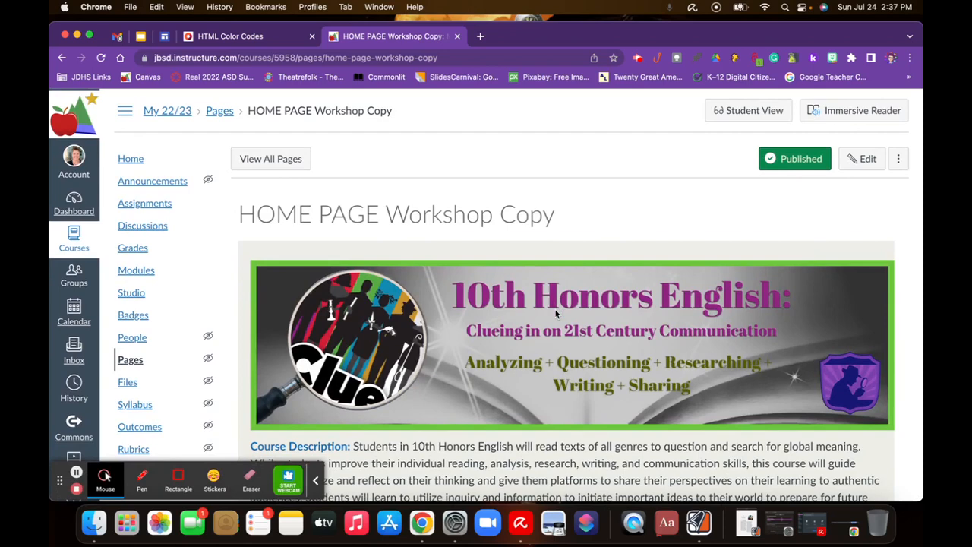
scroll(566, 386, "down", 4)
scroll(568, 387, "up", 4)
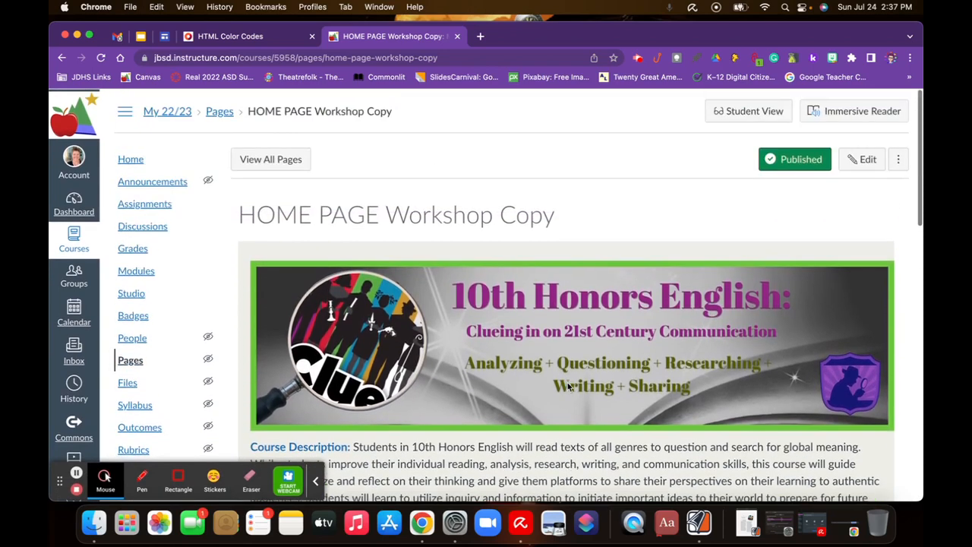
Open the HOME PAGE Workshop Copy page for editing at the line above the Course Structure heading
left_click(860, 161)
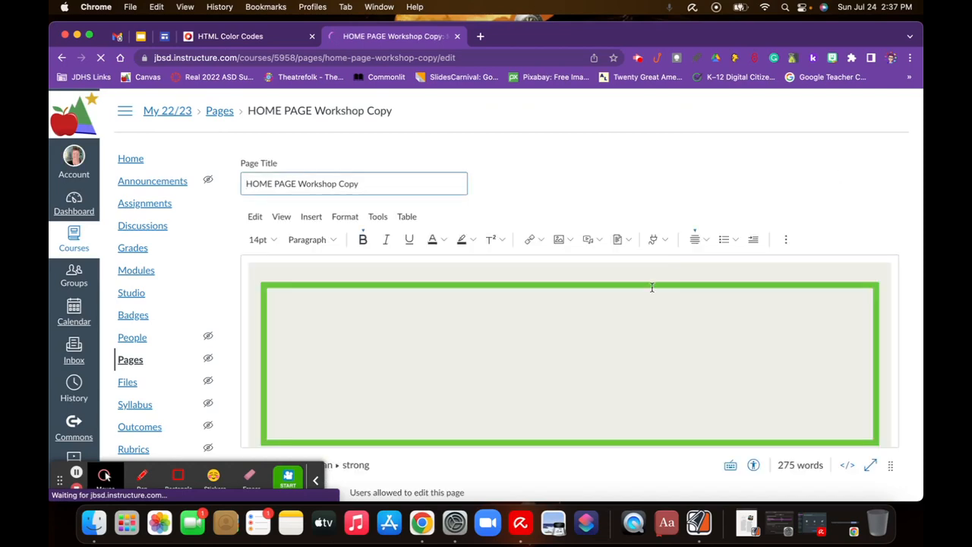
scroll(651, 287, "down", 5)
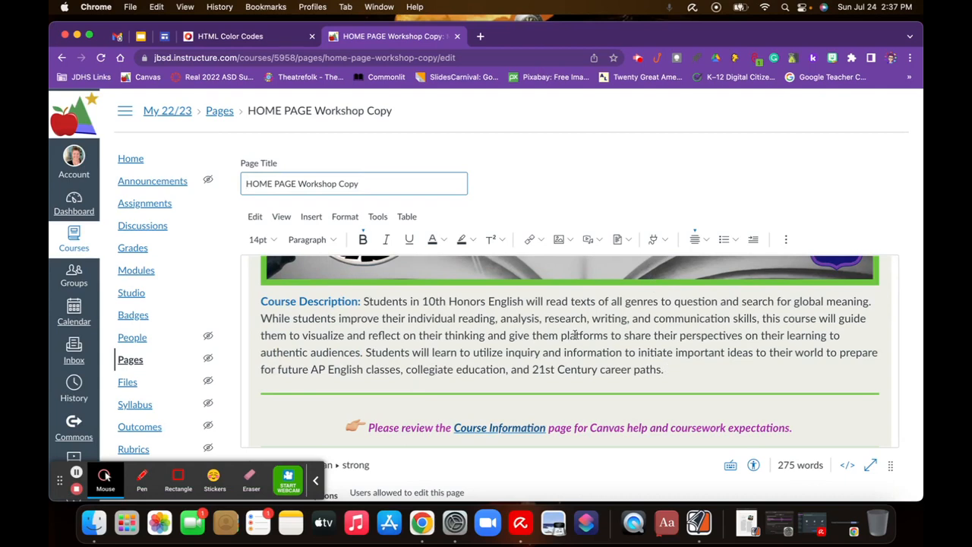
scroll(575, 335, "down", 4)
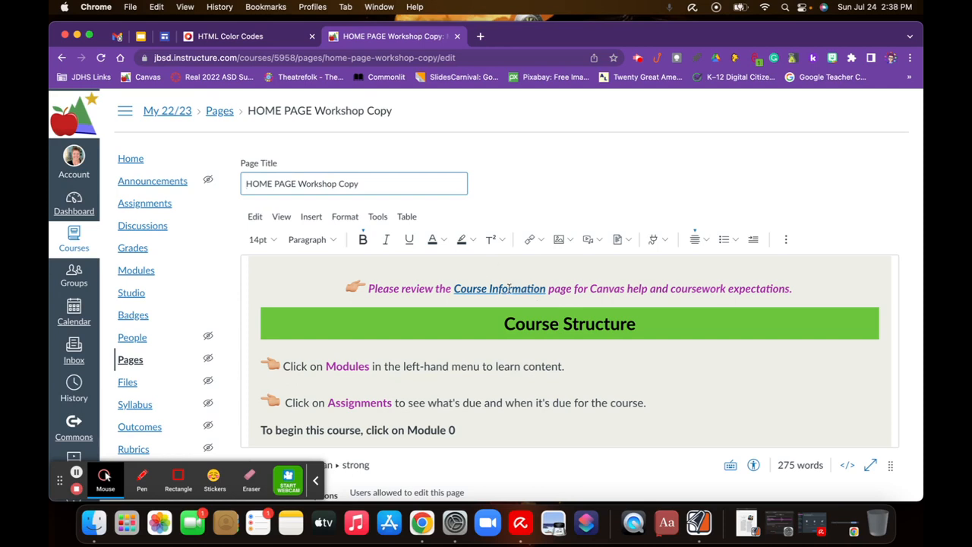
Try to remove the existing link from "Course Information" in the line above Course Structure
left_click(511, 287)
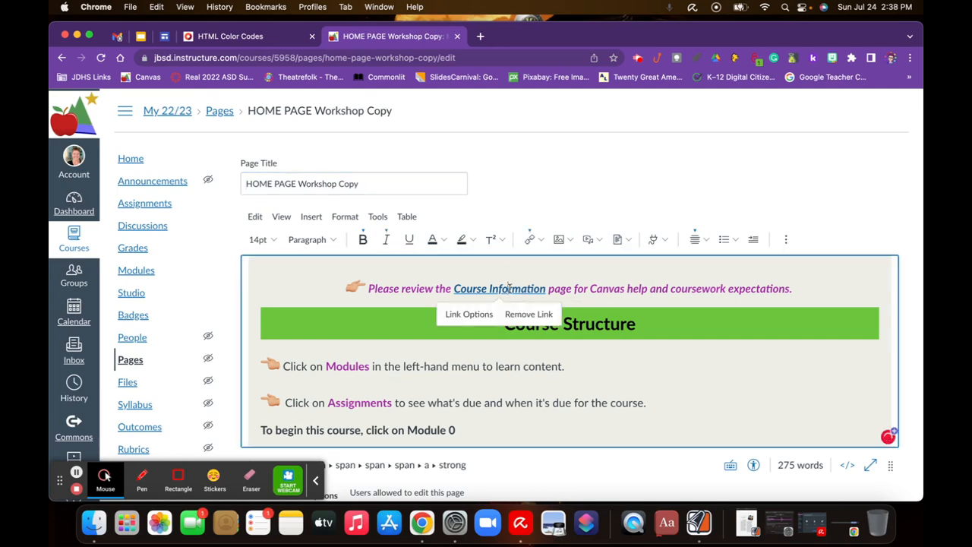
left_click(533, 315)
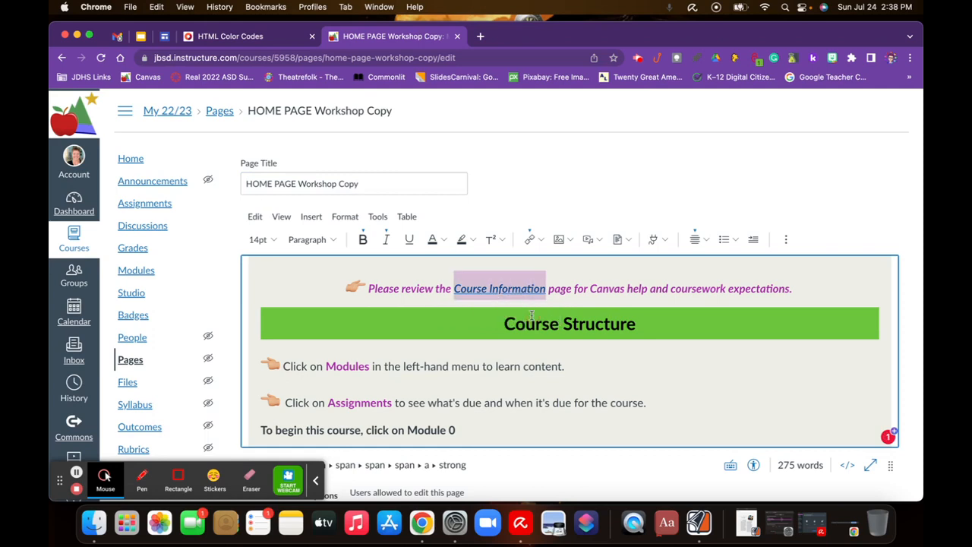
left_click(619, 289)
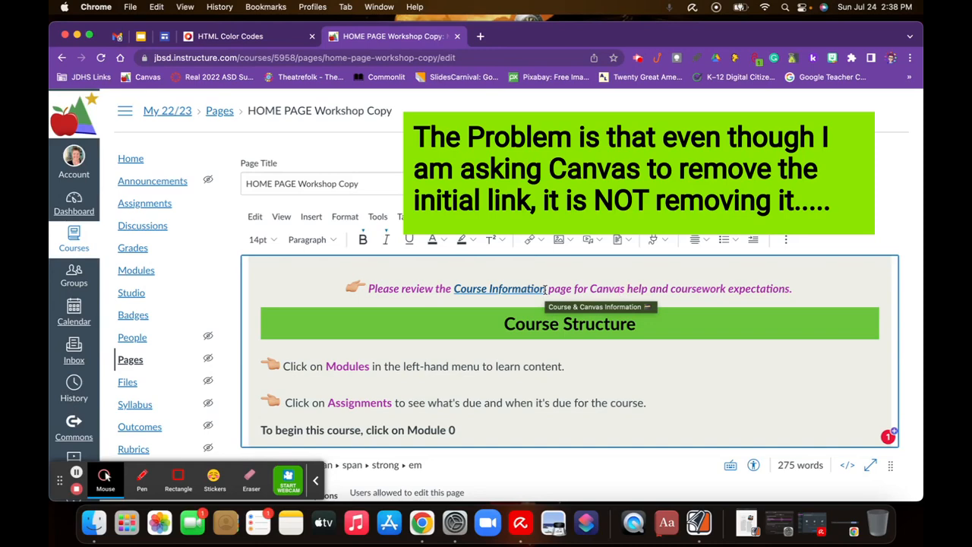
left_click(545, 288)
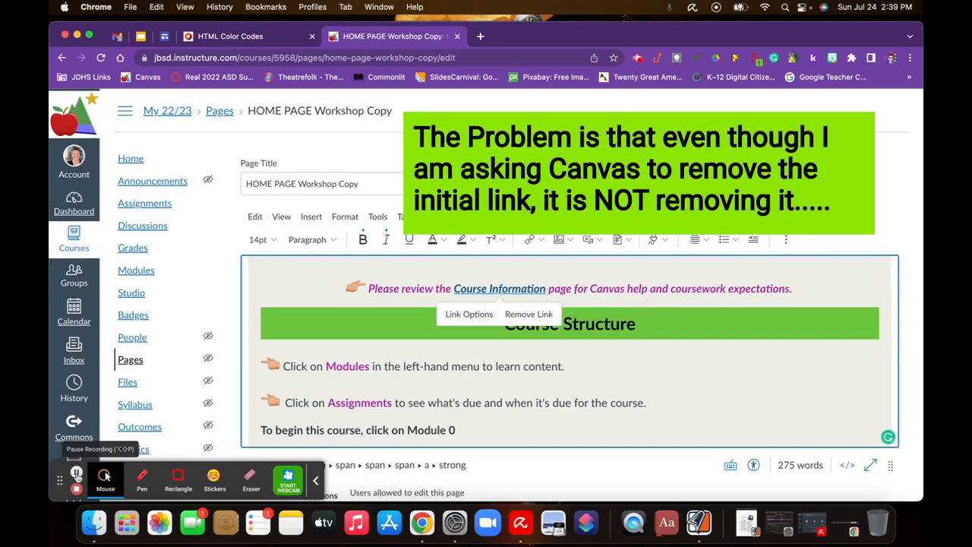
left_click(76, 474)
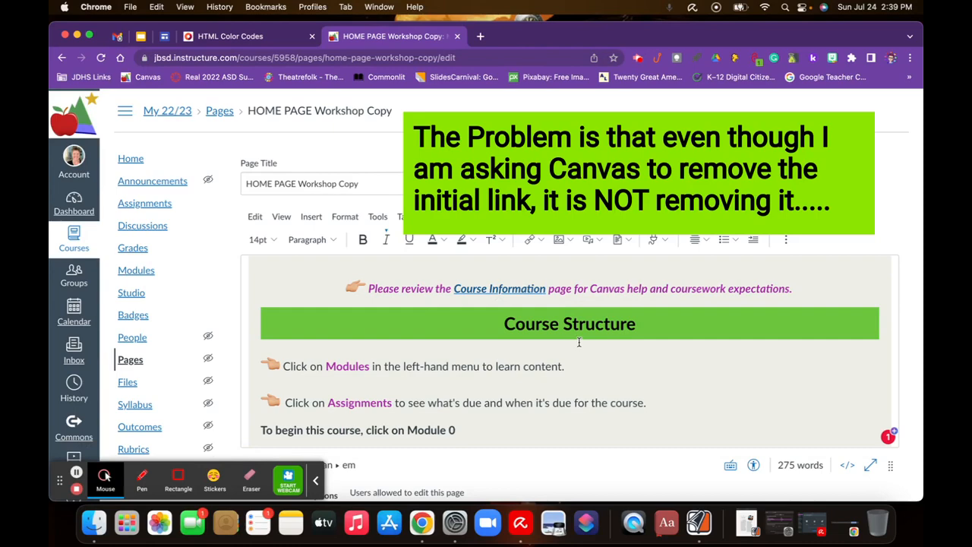
Delete the linked words "Course Information" from the review sentence and retype them as plain text
left_click(548, 289)
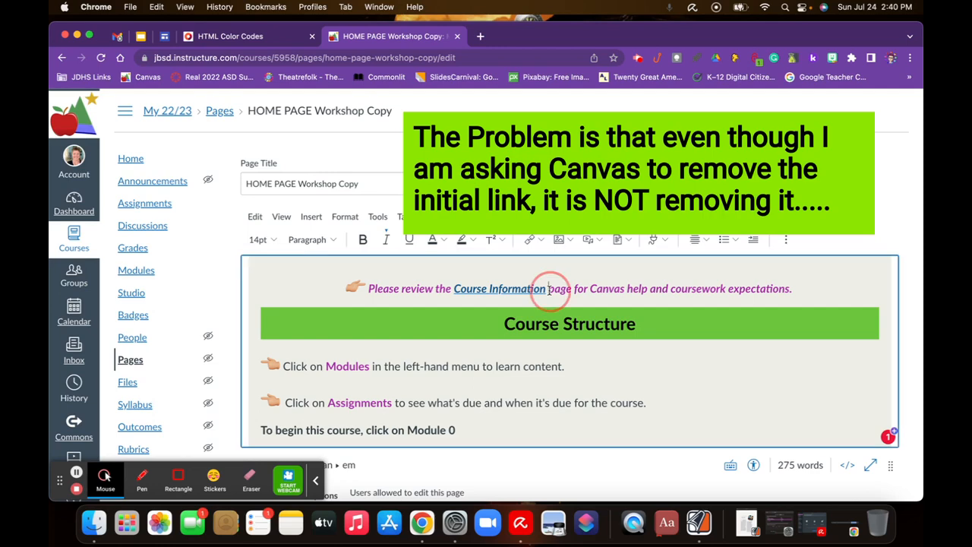
left_click_drag(549, 289, 455, 292)
key("BackSpace")
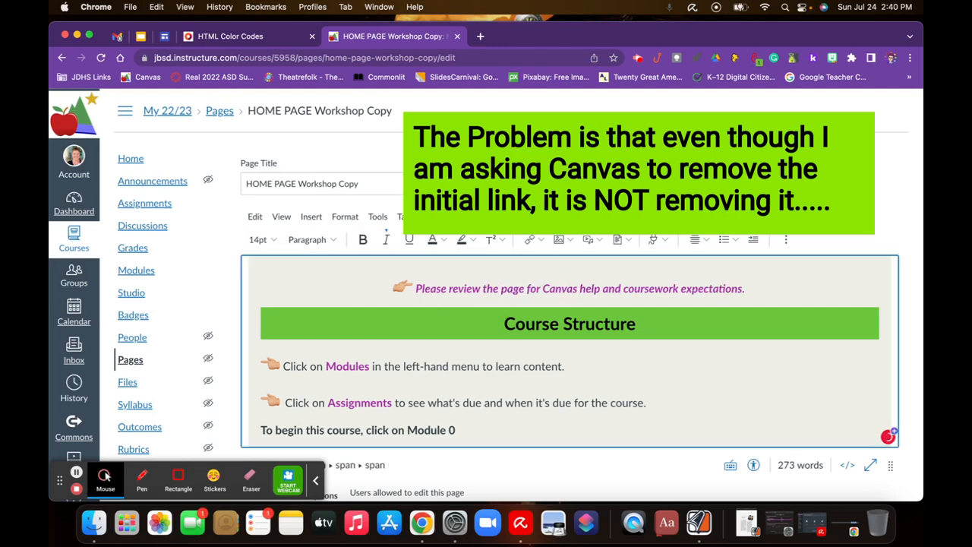
key("BackSpace")
type("C")
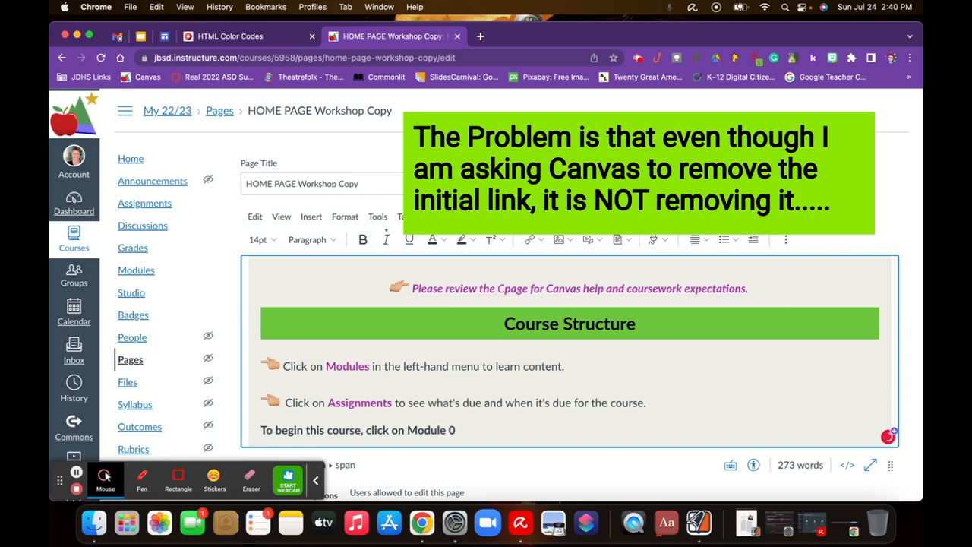
type("ourse ")
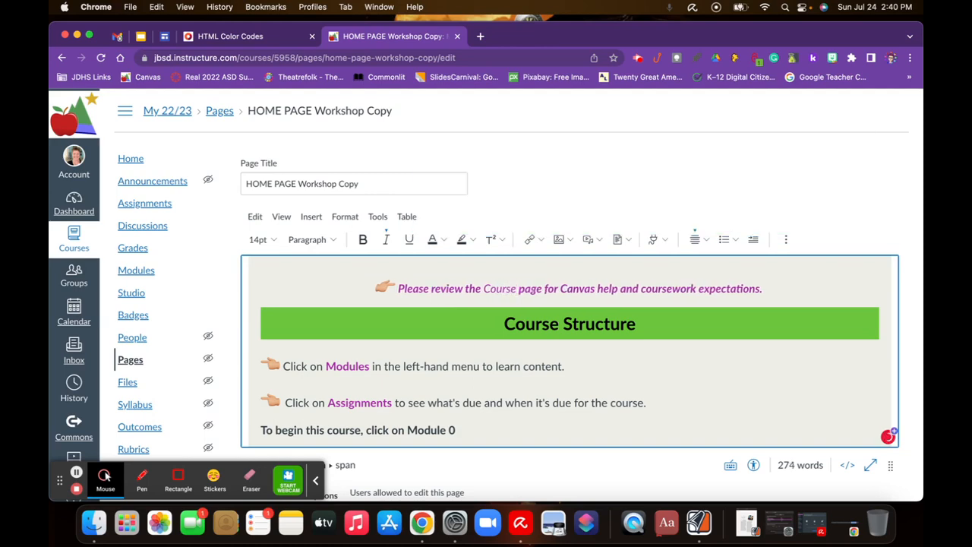
type("Information")
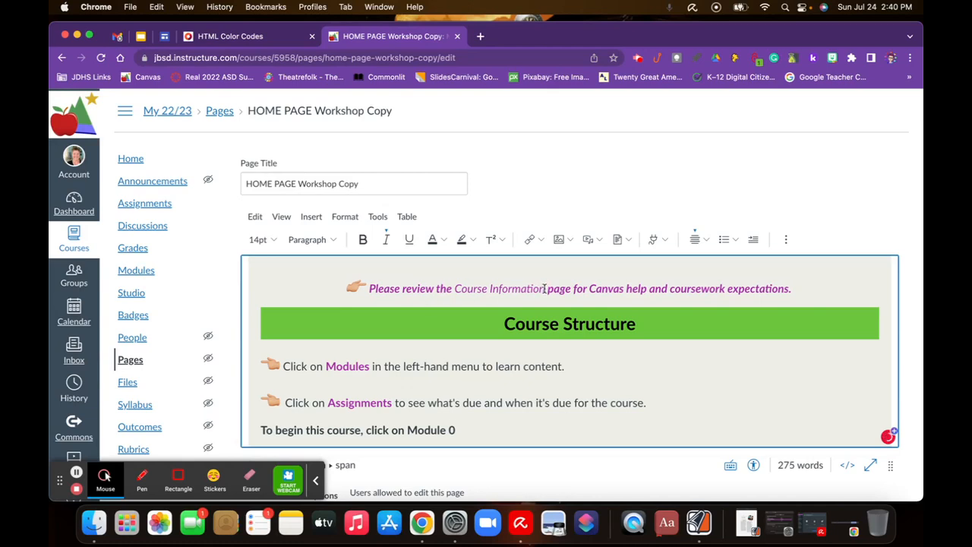
Link the retyped "Course Information" text to the course page "Course & Canvas Information"
left_click_drag(545, 289, 456, 290)
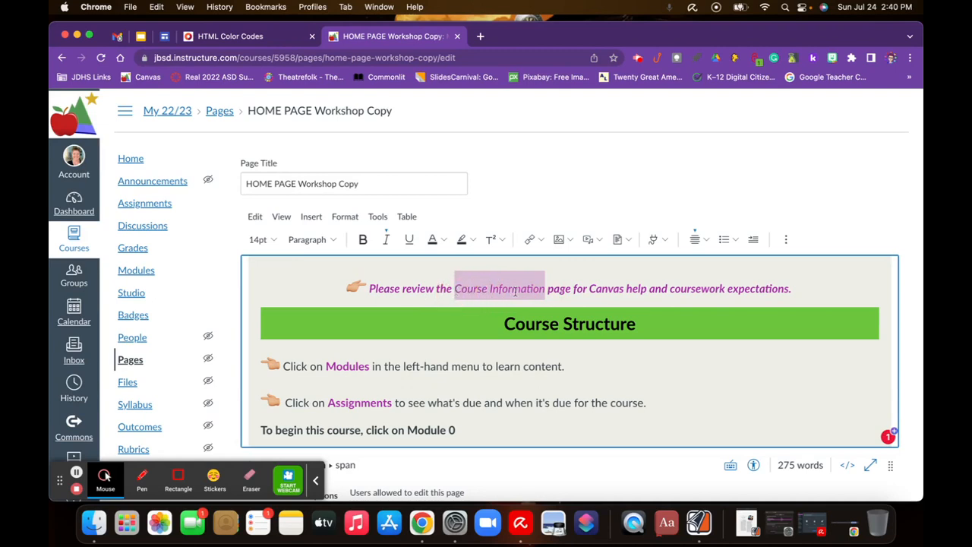
left_click(541, 241)
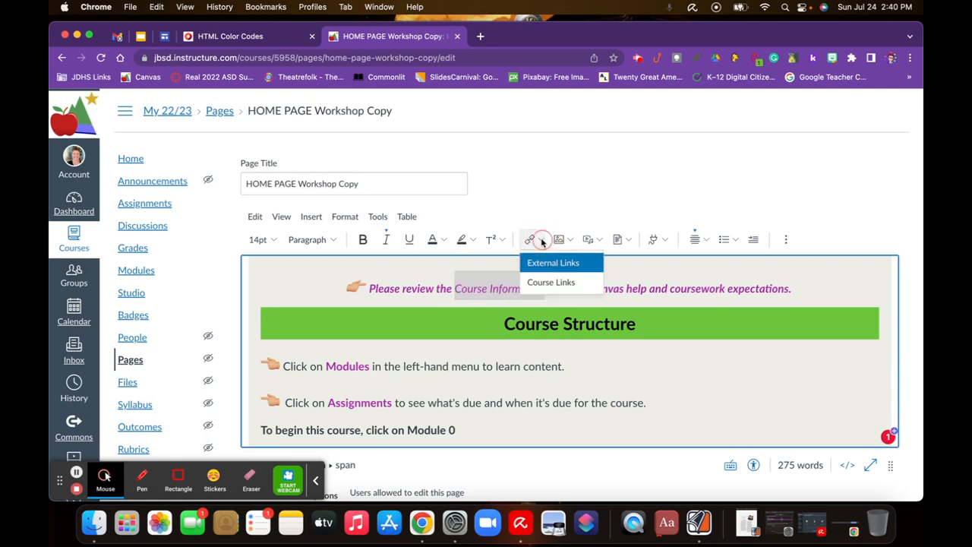
left_click(548, 285)
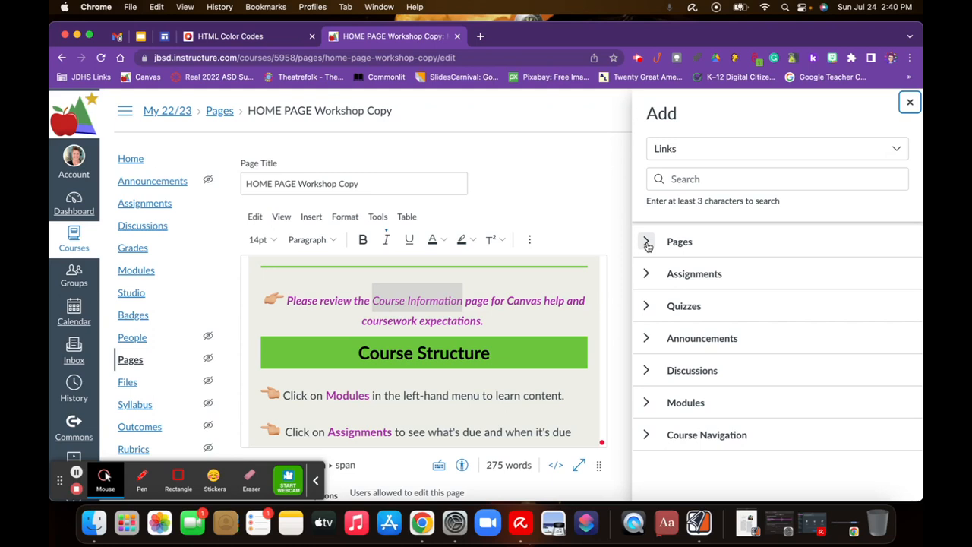
left_click(646, 242)
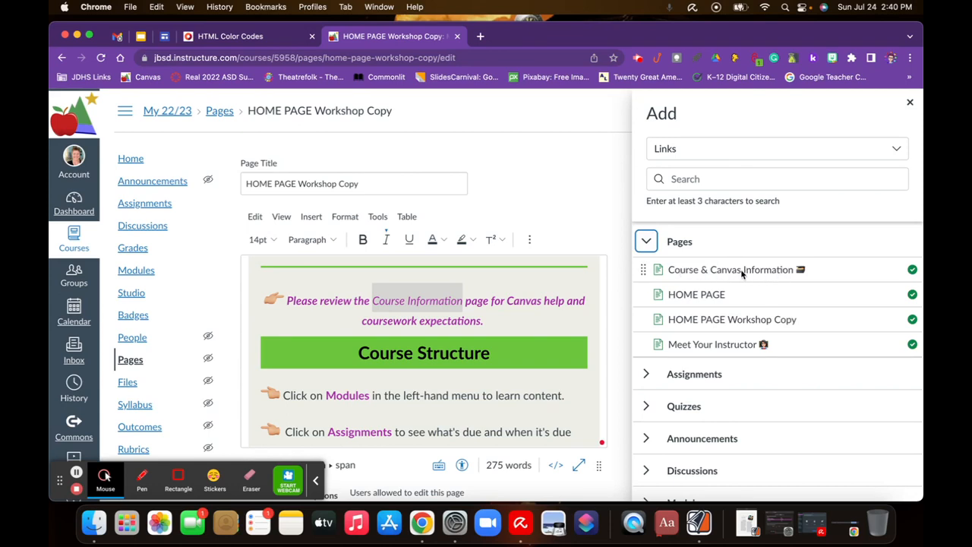
left_click(741, 269)
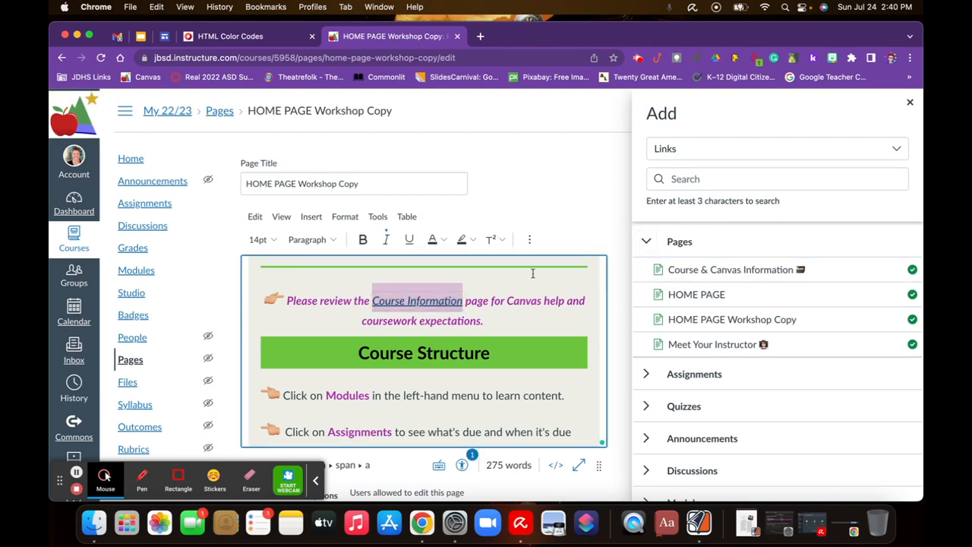
left_click(910, 103)
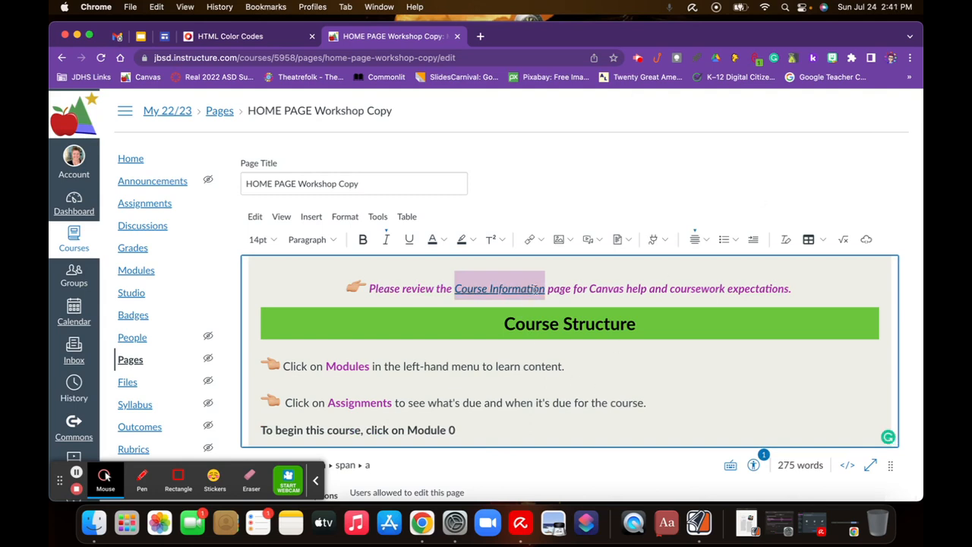
Make the "Course Information" link bold and colour its text dark blue
left_click(546, 288)
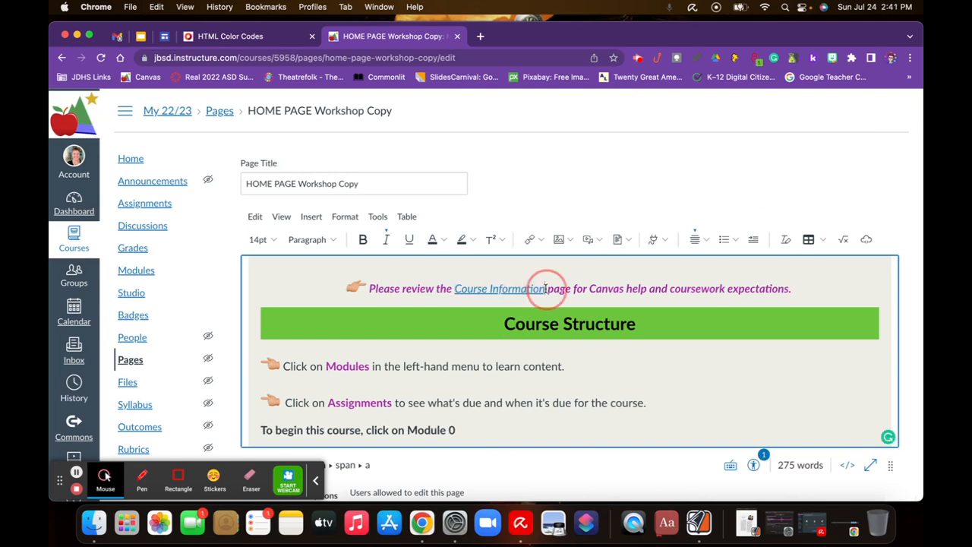
left_click_drag(546, 288, 456, 290)
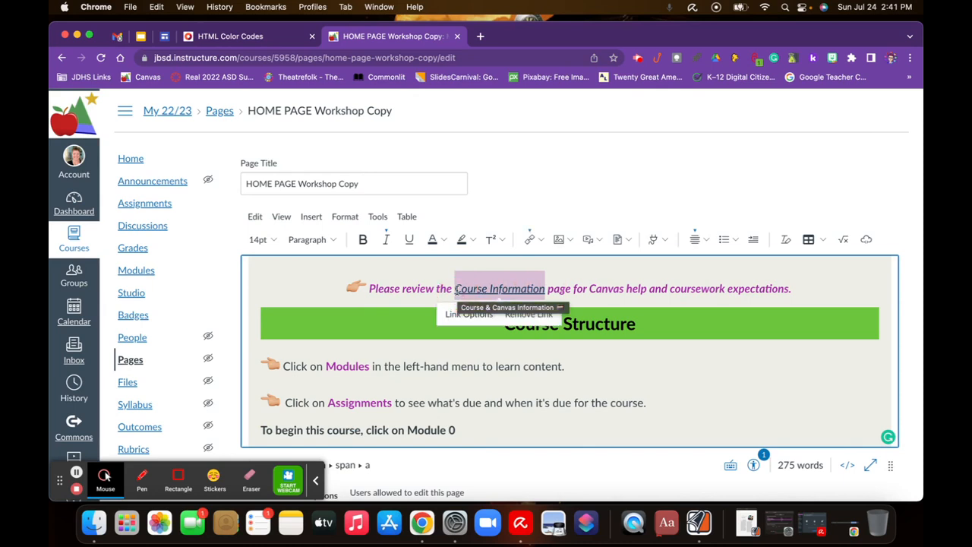
left_click(362, 240)
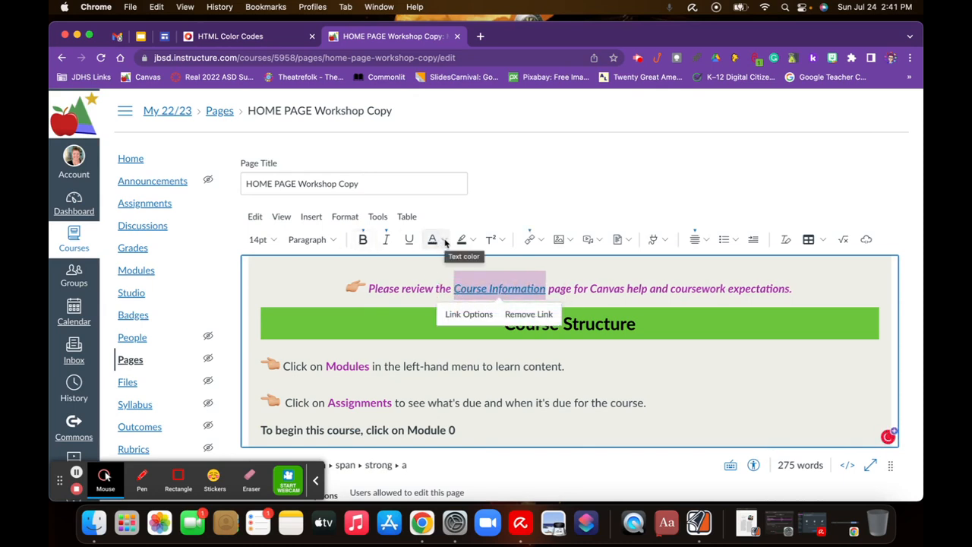
left_click(444, 240)
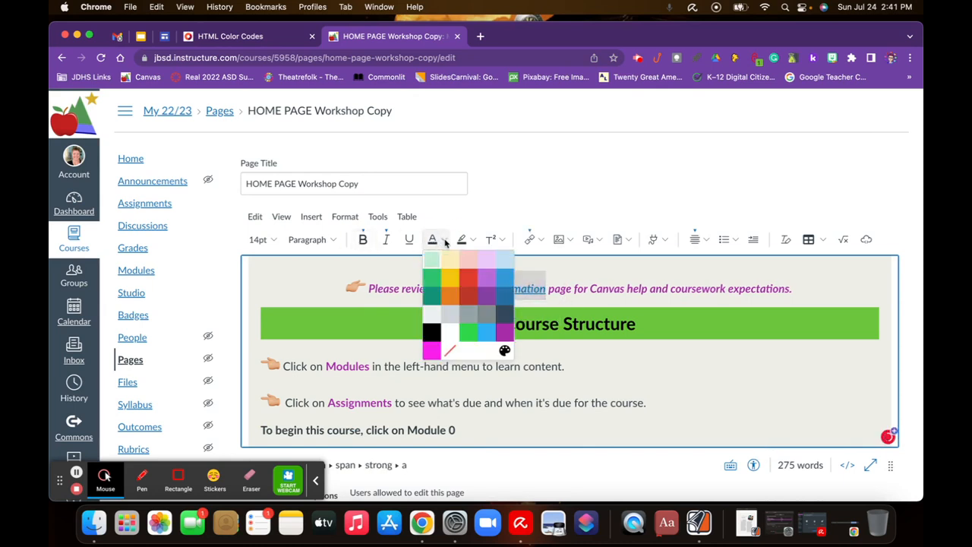
left_click(503, 280)
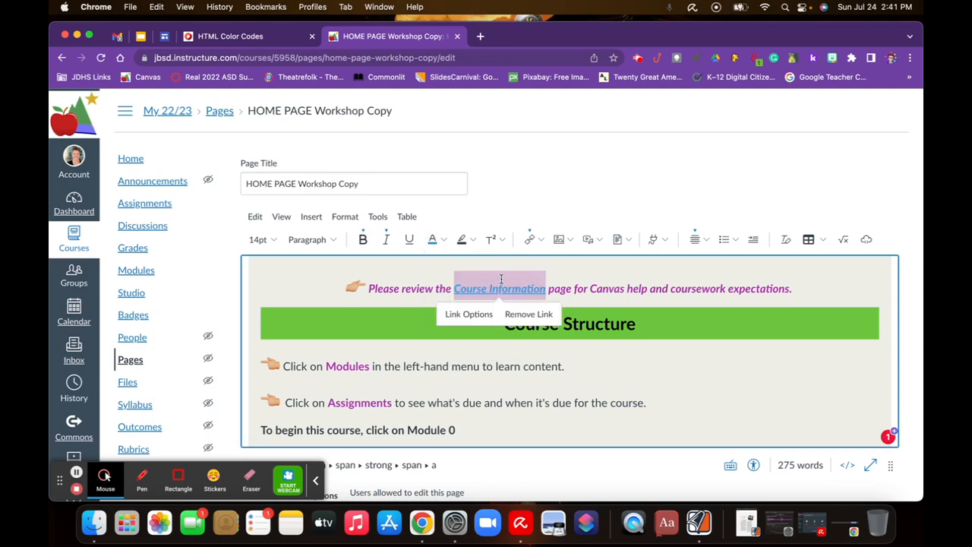
left_click(444, 240)
left_click(505, 296)
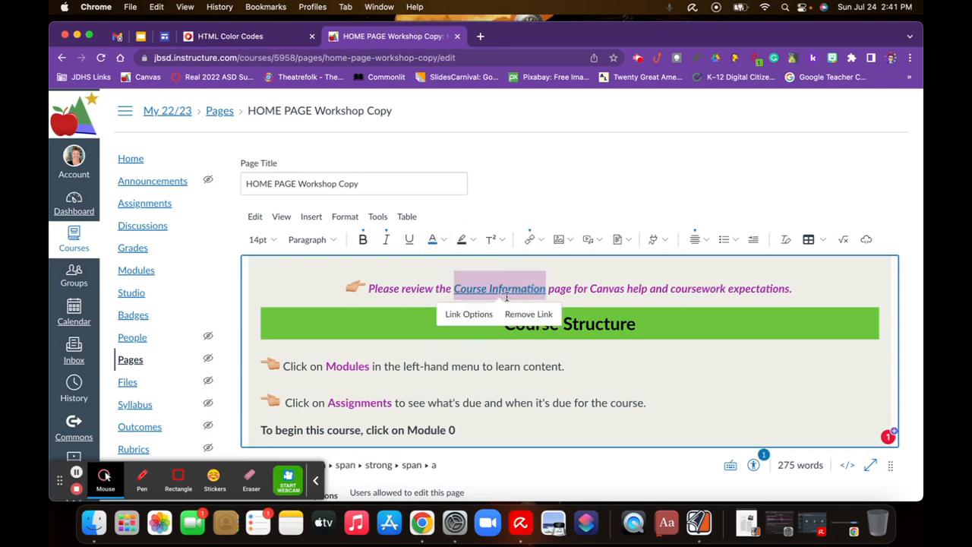
Save the page and check the "Course Information" link in Student View
left_click(811, 293)
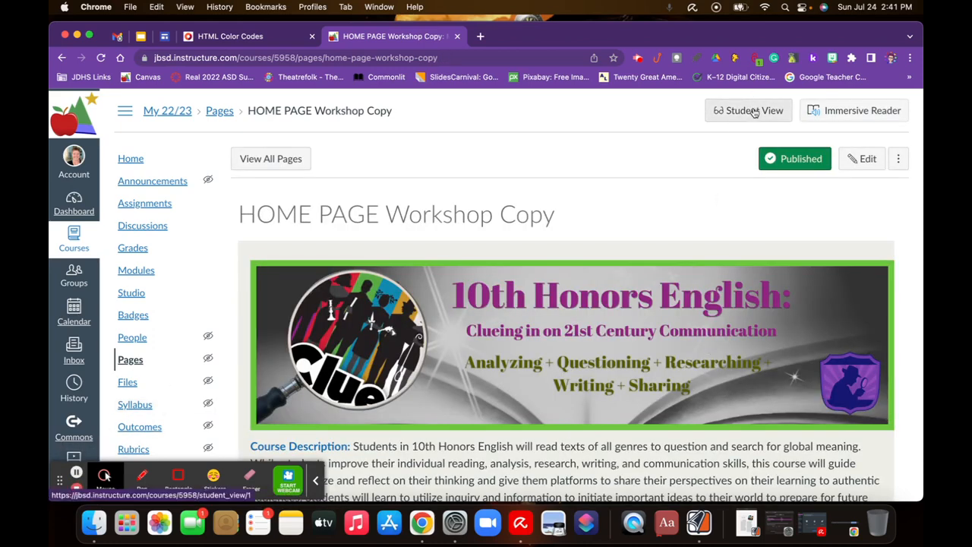
left_click(754, 111)
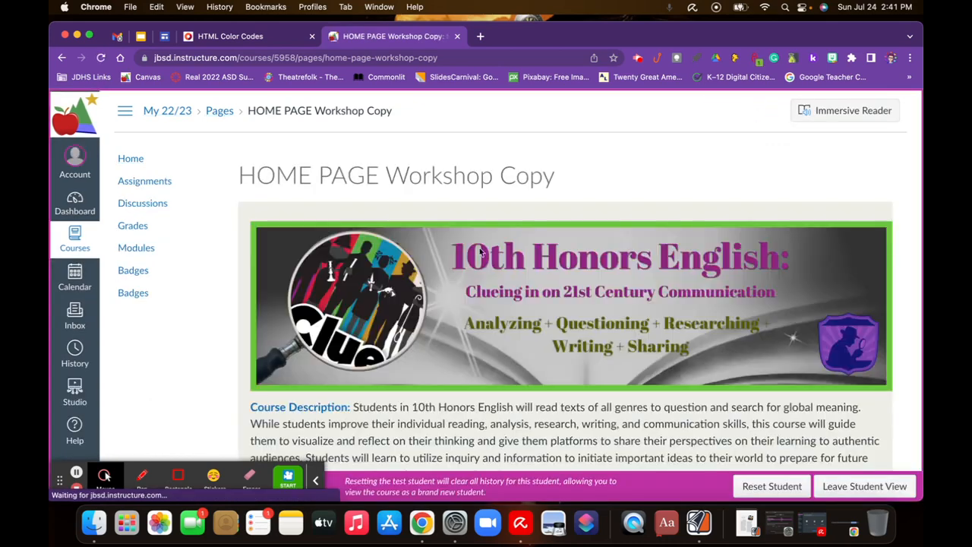
scroll(511, 340, "down", 3)
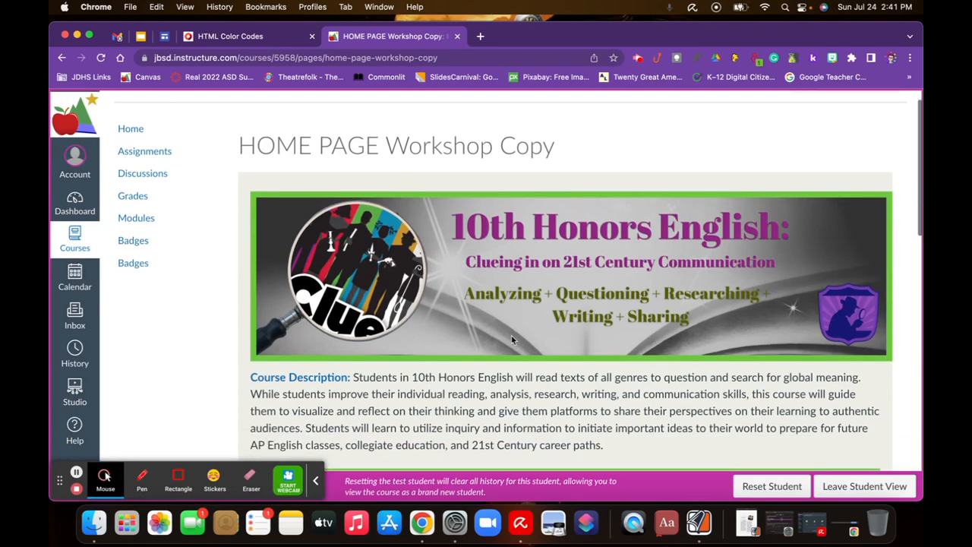
scroll(511, 340, "down", 2)
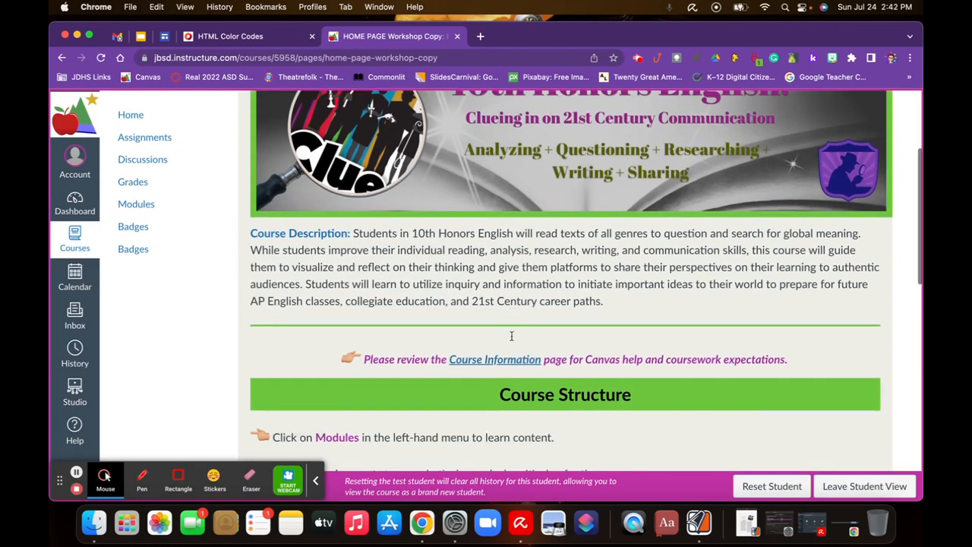
Look over the Course Structure section in Student View and follow the Module 0 link
scroll(511, 340, "down", 3)
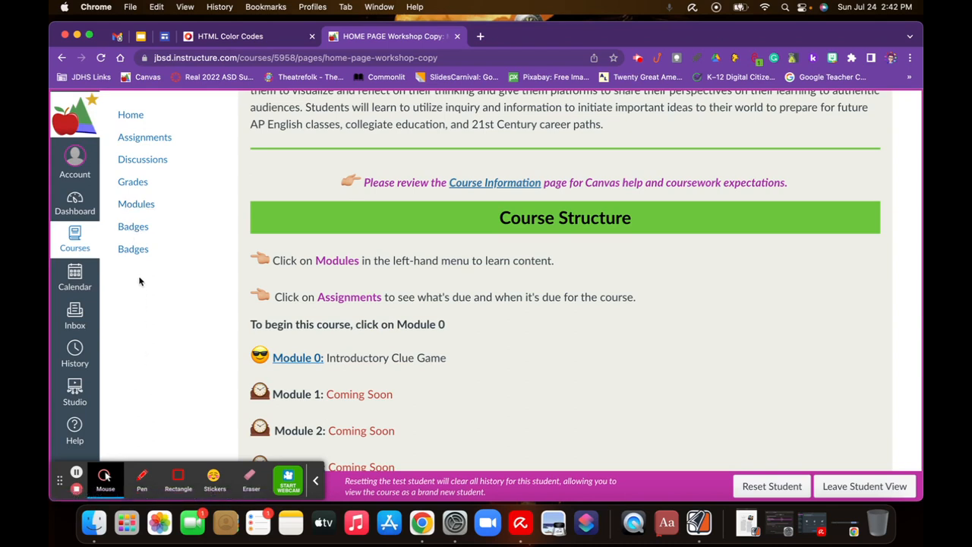
scroll(434, 288, "down", 3)
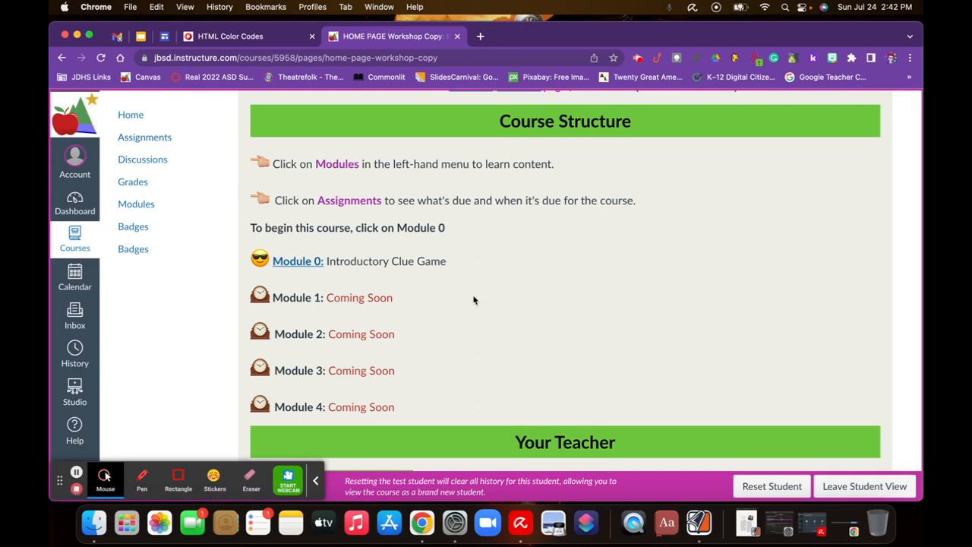
scroll(473, 300, "down", 2)
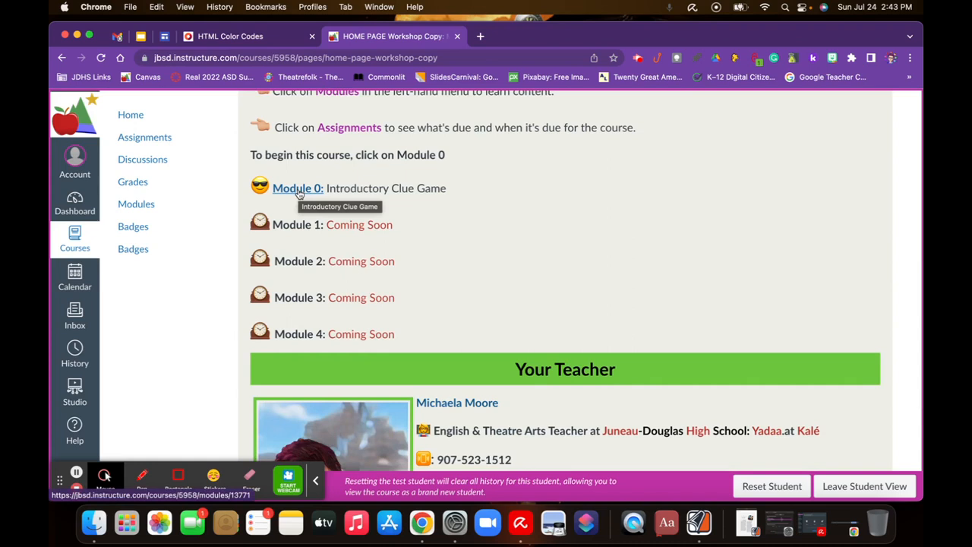
left_click(299, 194)
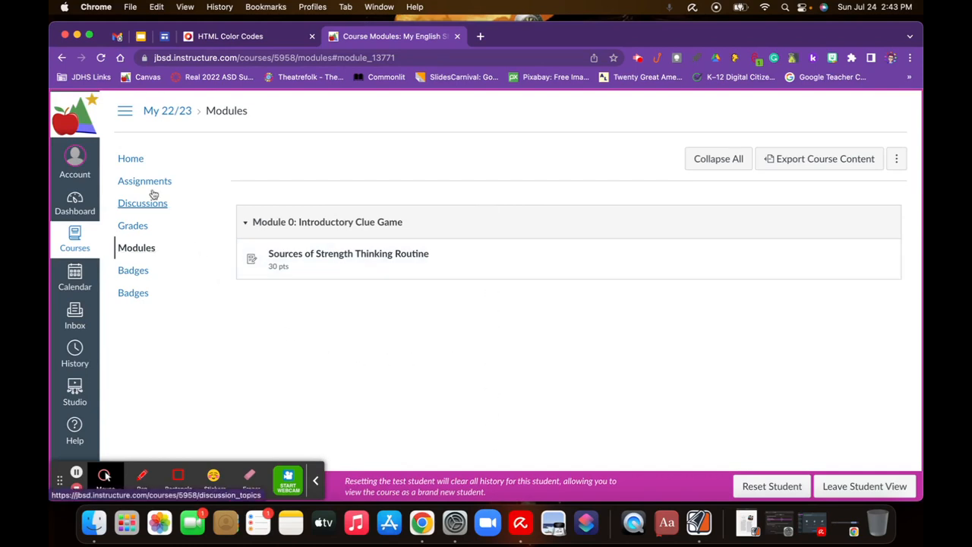
Return to the course home page as a student and review its module list
left_click(135, 160)
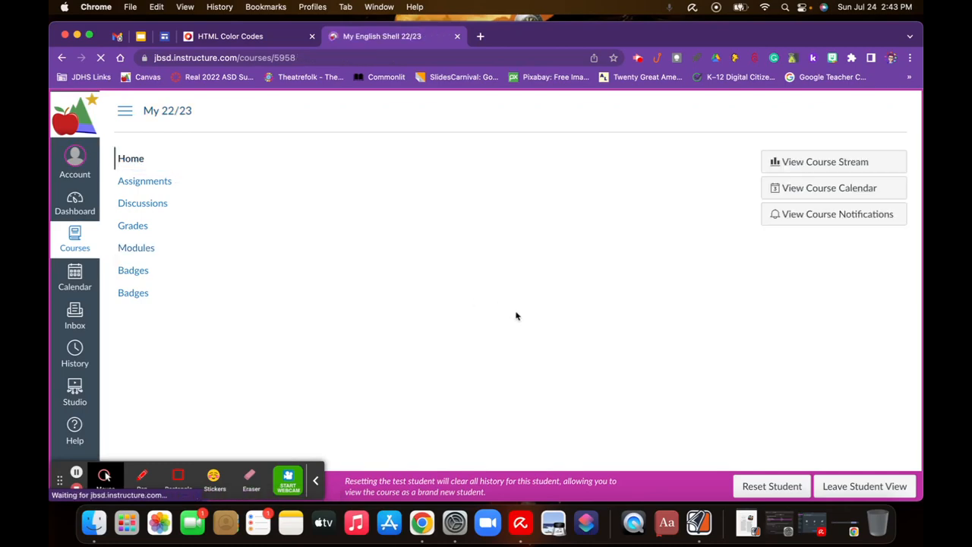
scroll(516, 316, "down", 5)
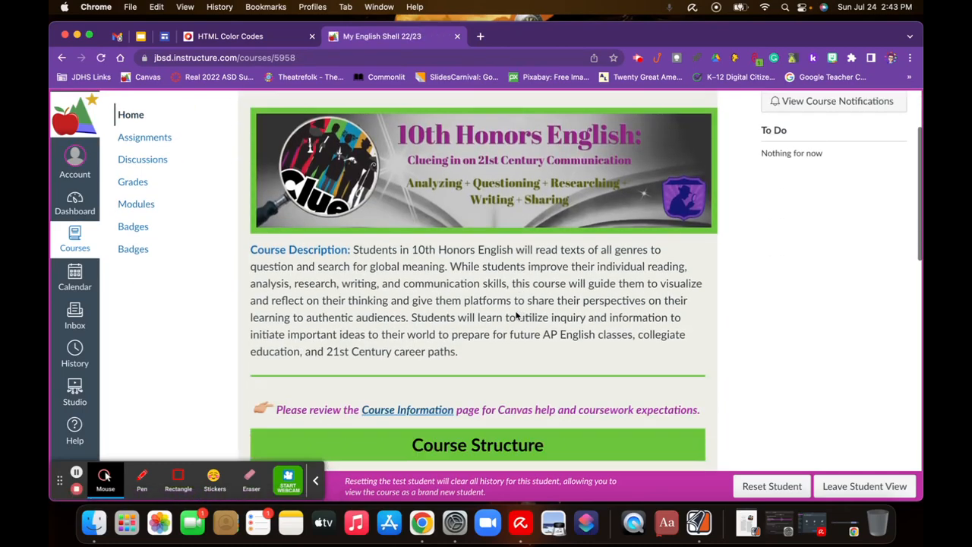
scroll(516, 316, "down", 3)
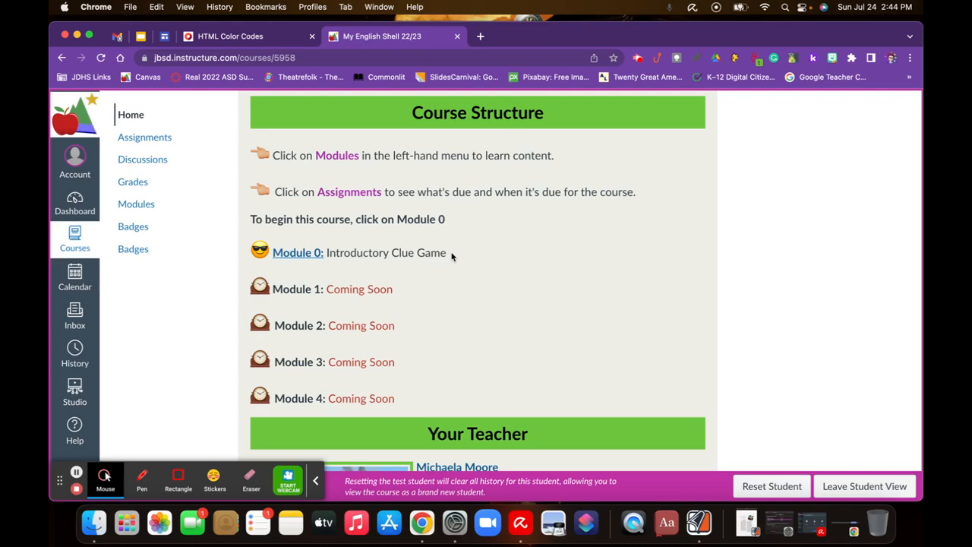
Leave Student View and open the course home page for editing at the module list
left_click(865, 487)
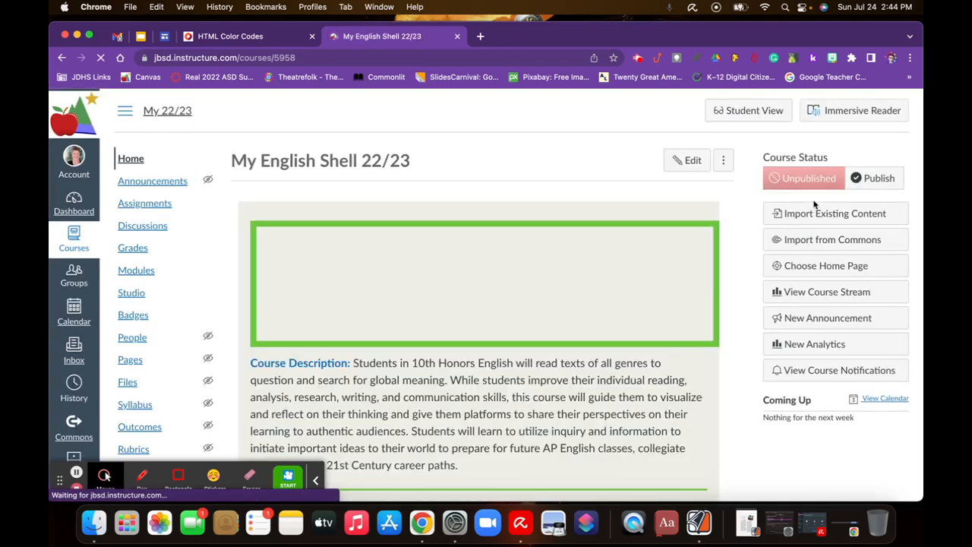
left_click(686, 162)
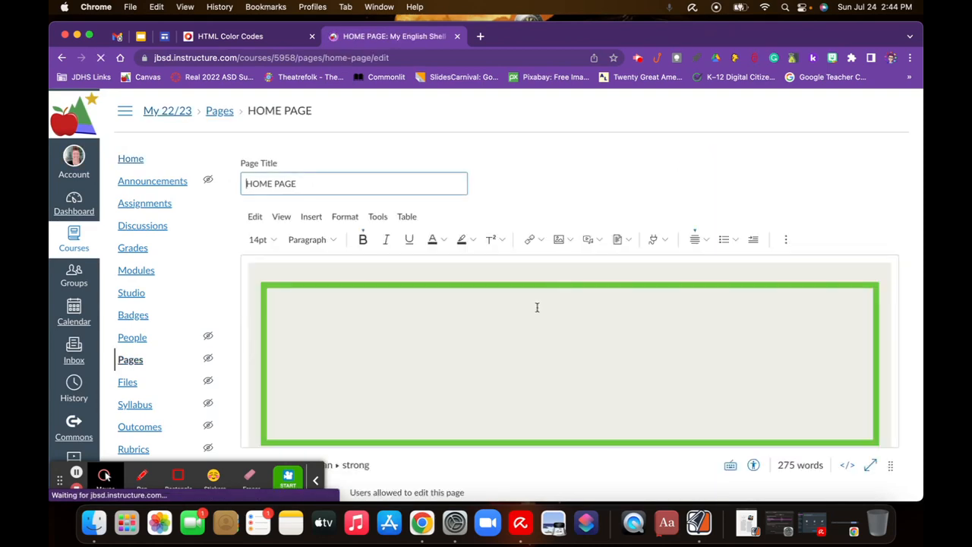
scroll(540, 326, "down", 10)
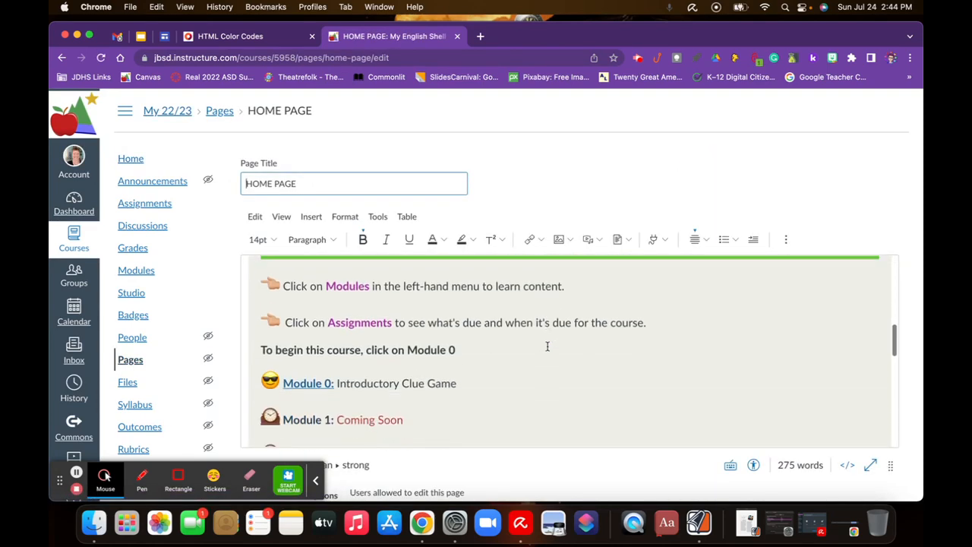
scroll(547, 346, "down", 3)
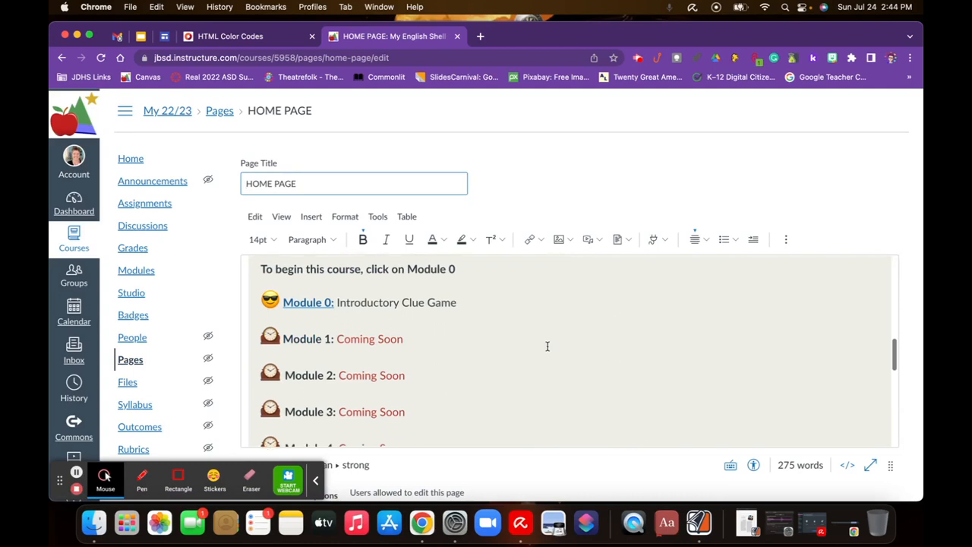
Search the emoji picker for "camera" and insert the flash camera emoji after "Introductory Clue Game", keeping Module 1 on its own line
left_click(466, 294)
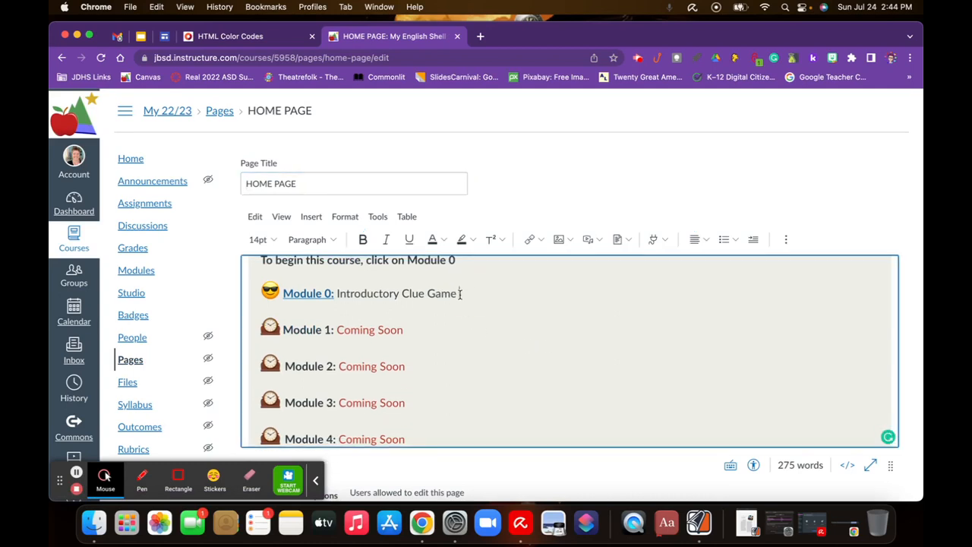
right_click(459, 295)
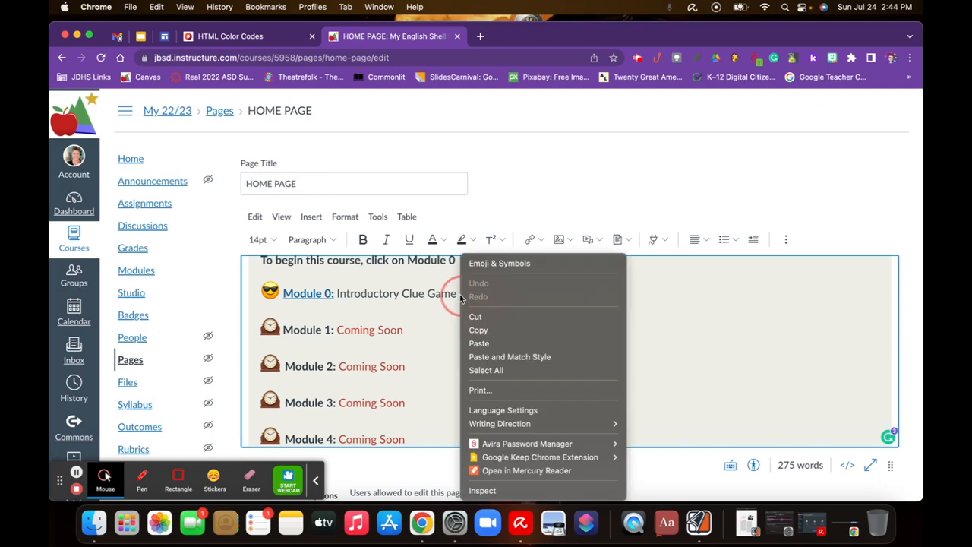
left_click(499, 264)
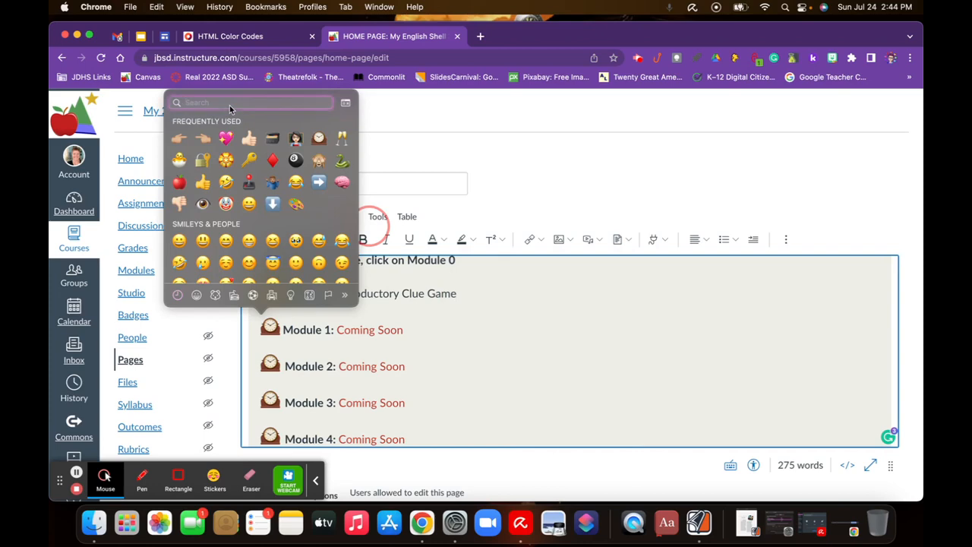
type("camera")
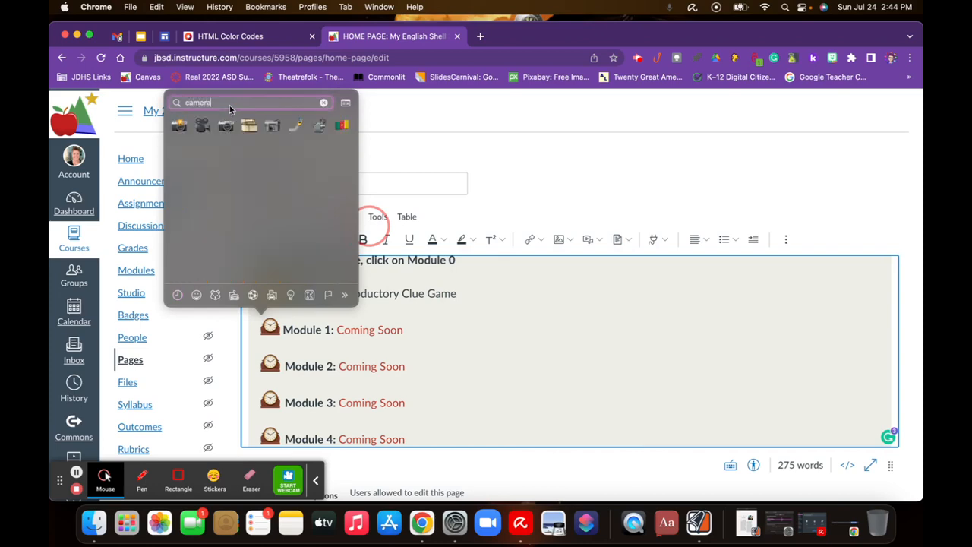
left_click(180, 127)
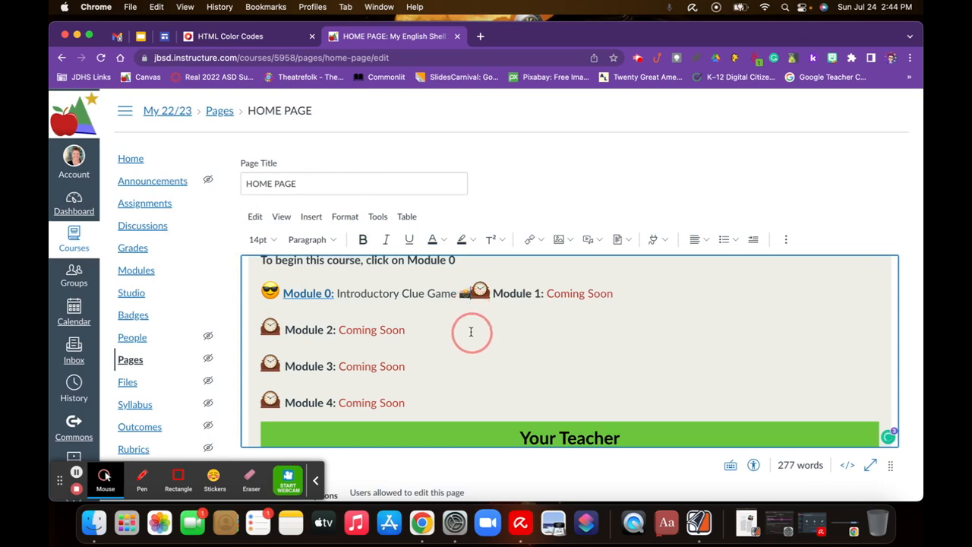
key("Return")
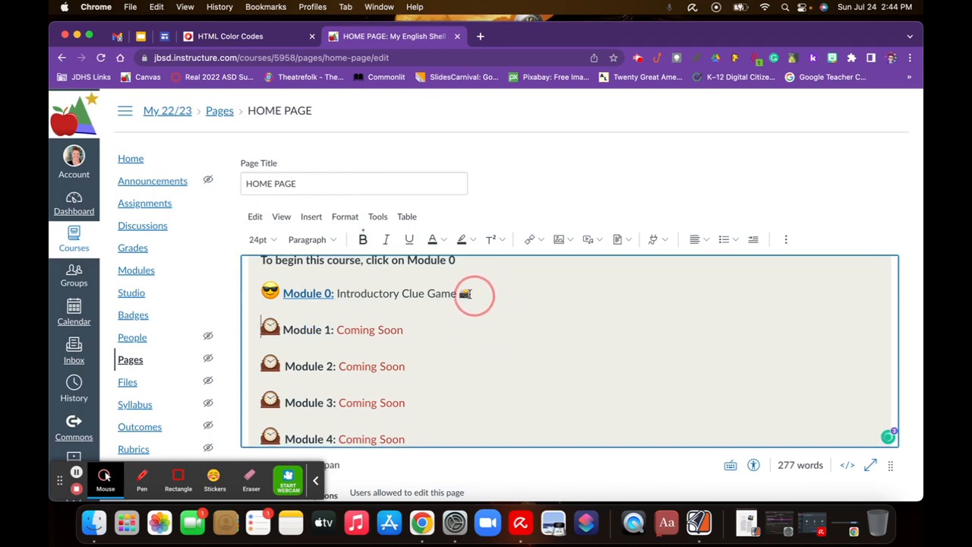
Set the font size of the camera emoji on the Module 0 line to 24pt
left_click_drag(474, 295, 460, 297)
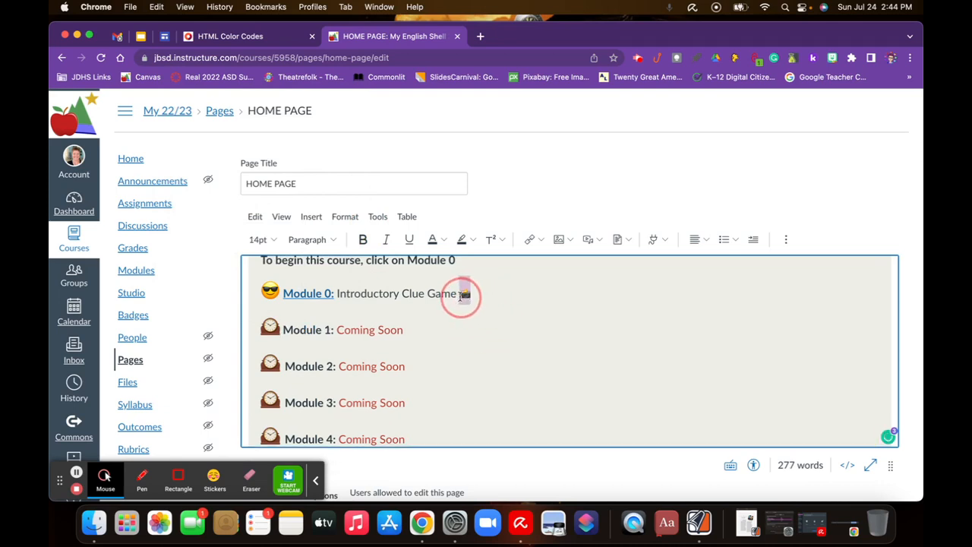
left_click(258, 239)
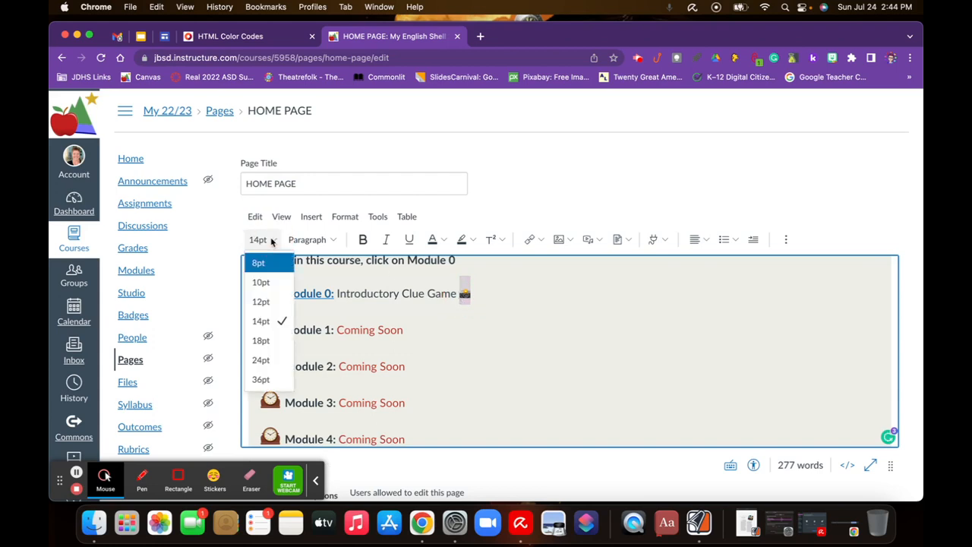
left_click(261, 360)
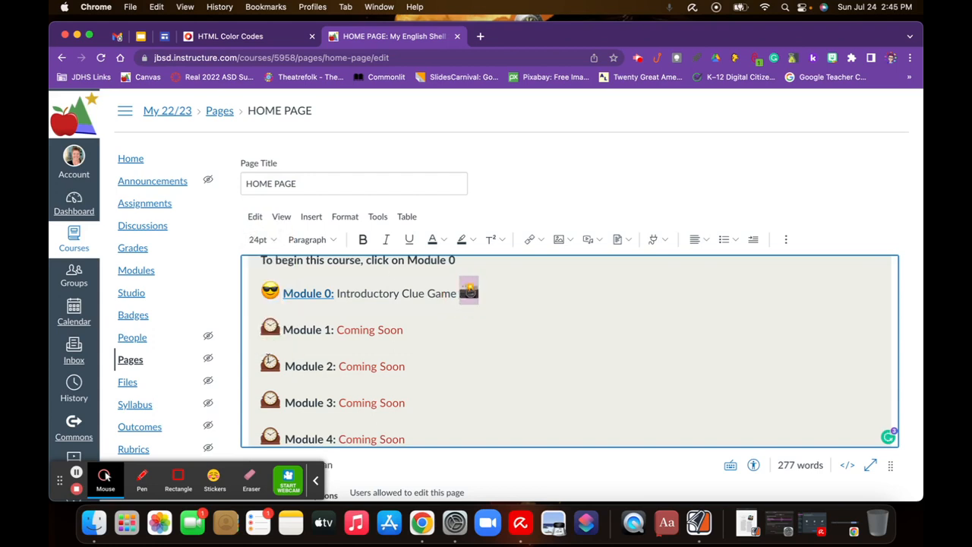
Delete the camera emoji after "Introductory Clue Game"
left_click(484, 292)
key("BackSpace")
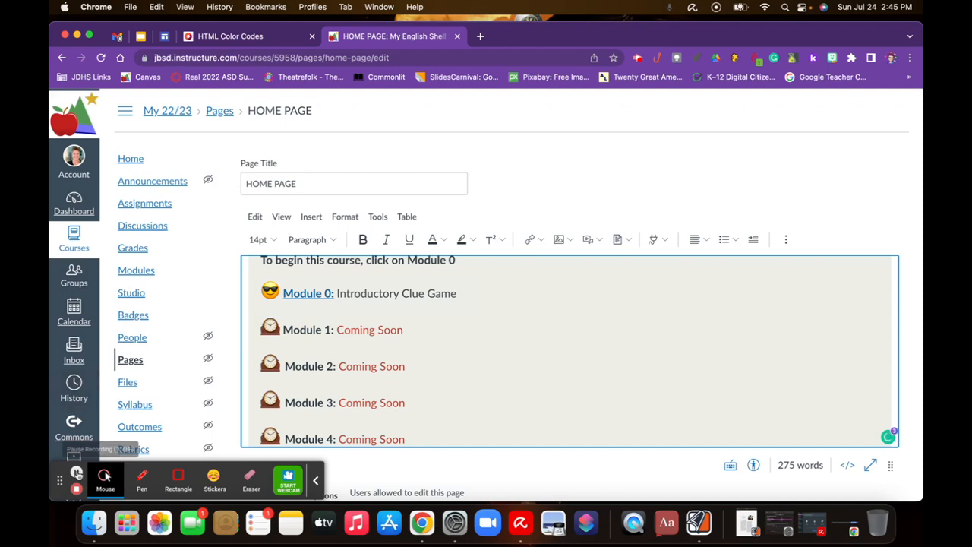
left_click(76, 473)
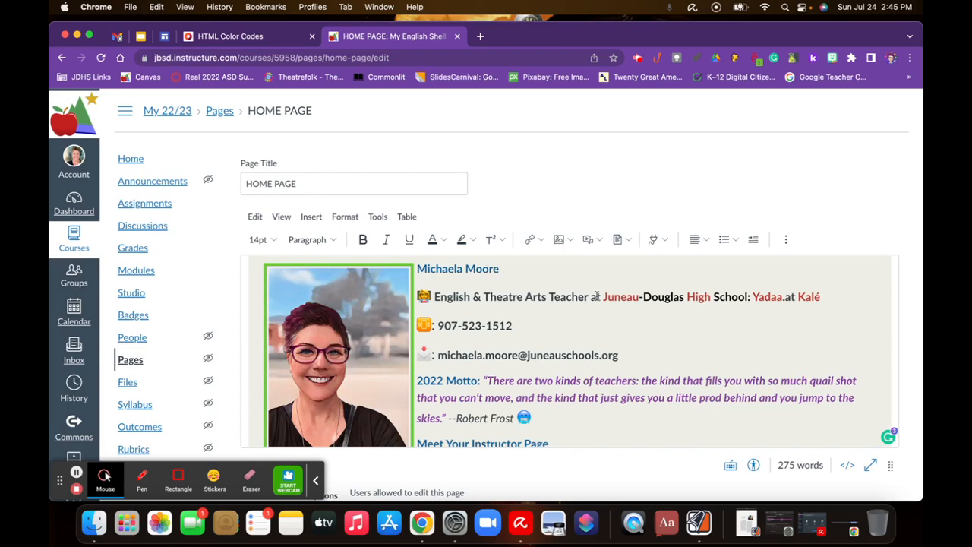
Review the teacher section in the editor, save the home page and look over the saved version
scroll(755, 330, "down", 2)
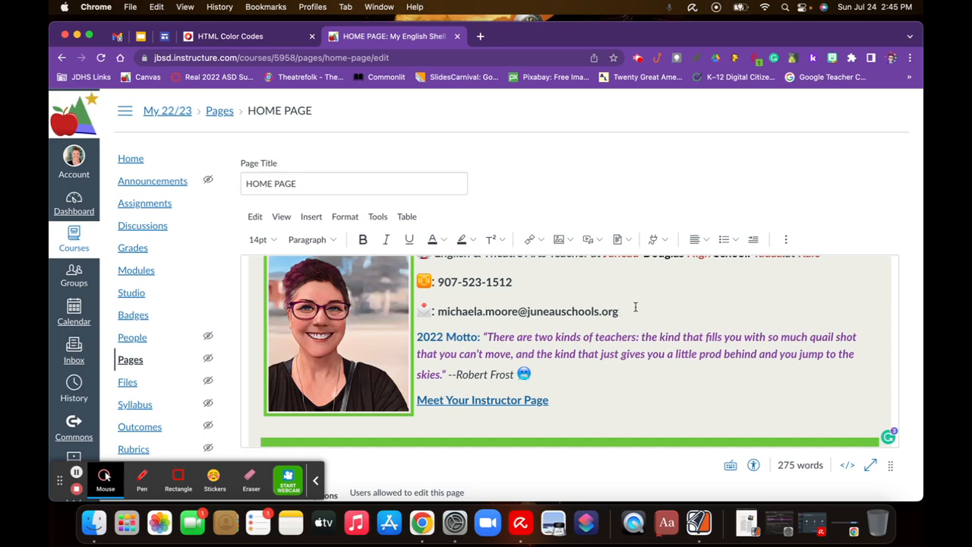
scroll(651, 391, "down", 3)
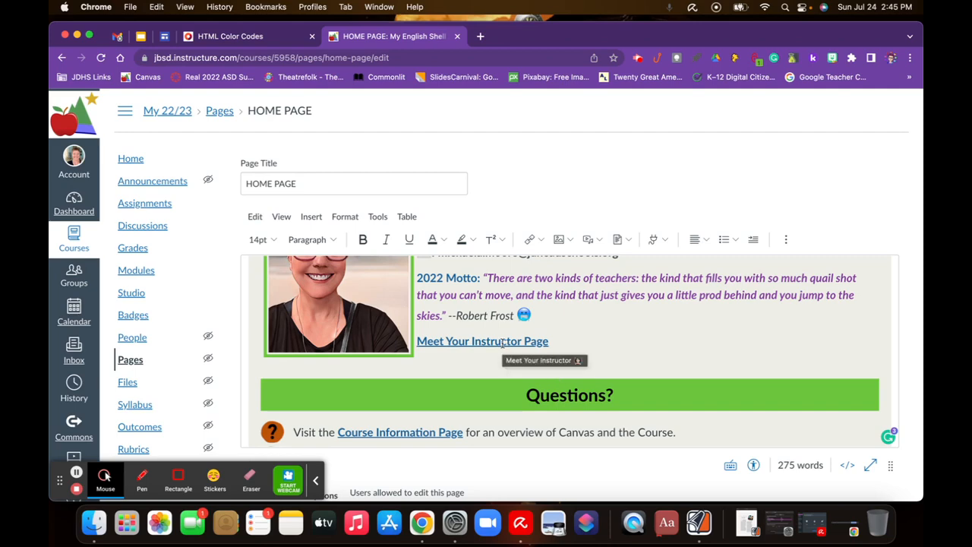
scroll(562, 486, "down", 3)
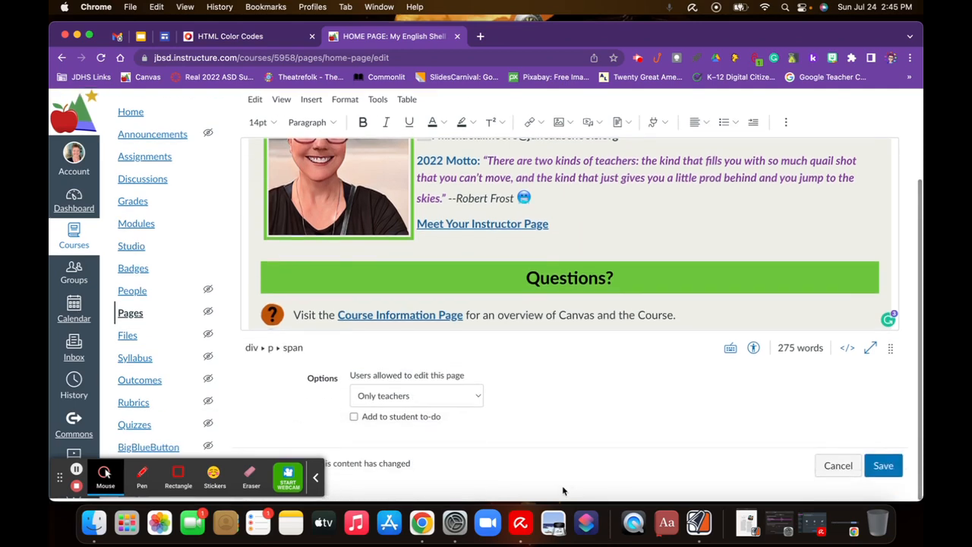
left_click(881, 465)
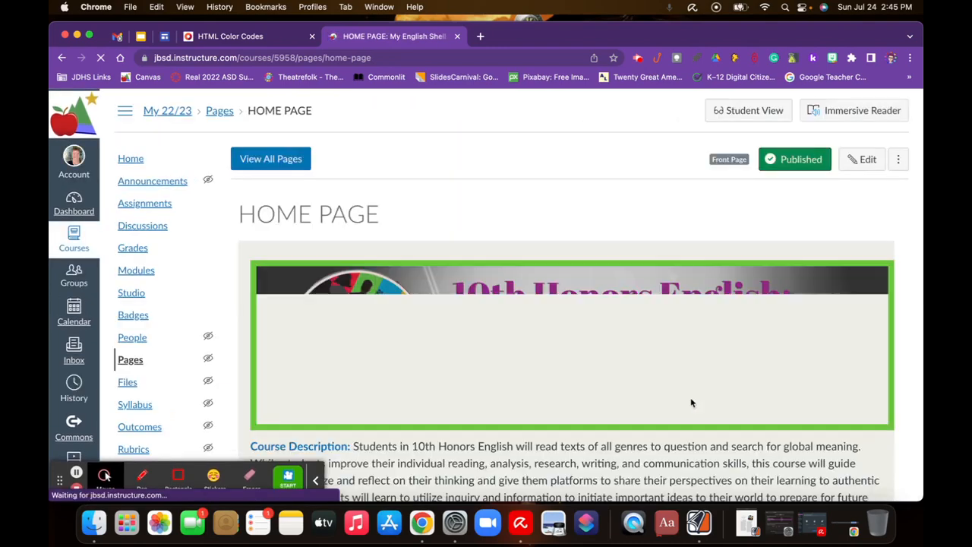
scroll(692, 403, "down", 5)
scroll(692, 402, "down", 5)
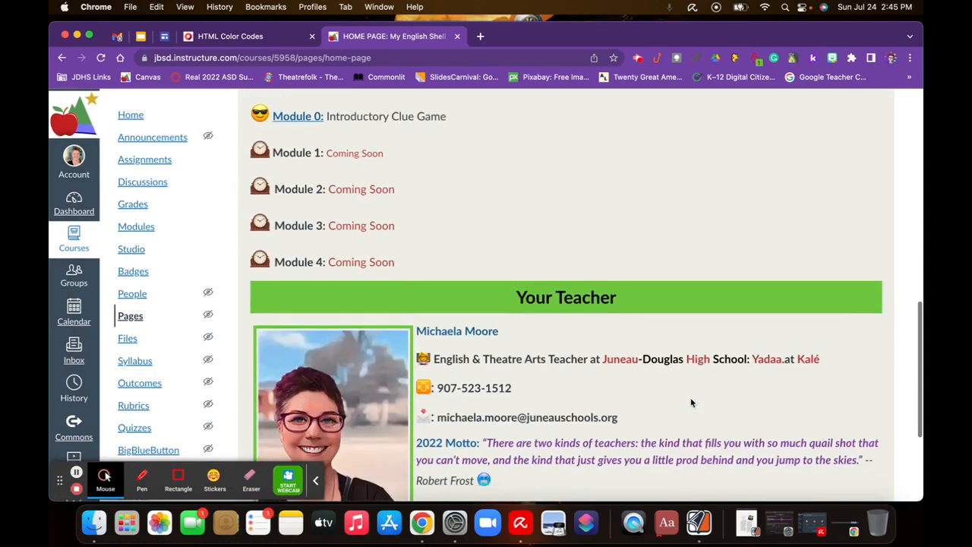
scroll(672, 445, "up", 10)
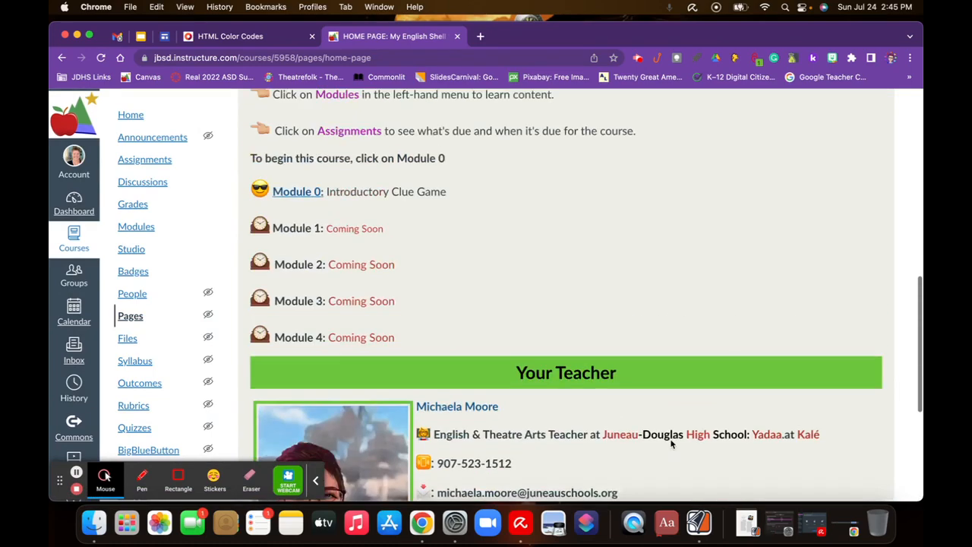
Follow the "Meet Your Instructor Page" link from the home page in Student View and examine the instructor page
left_click(754, 111)
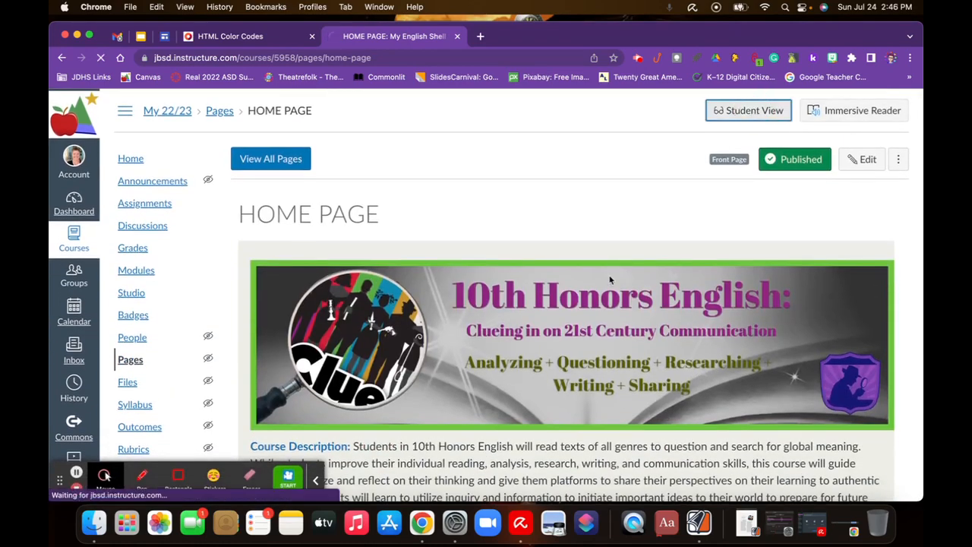
scroll(588, 309, "down", 10)
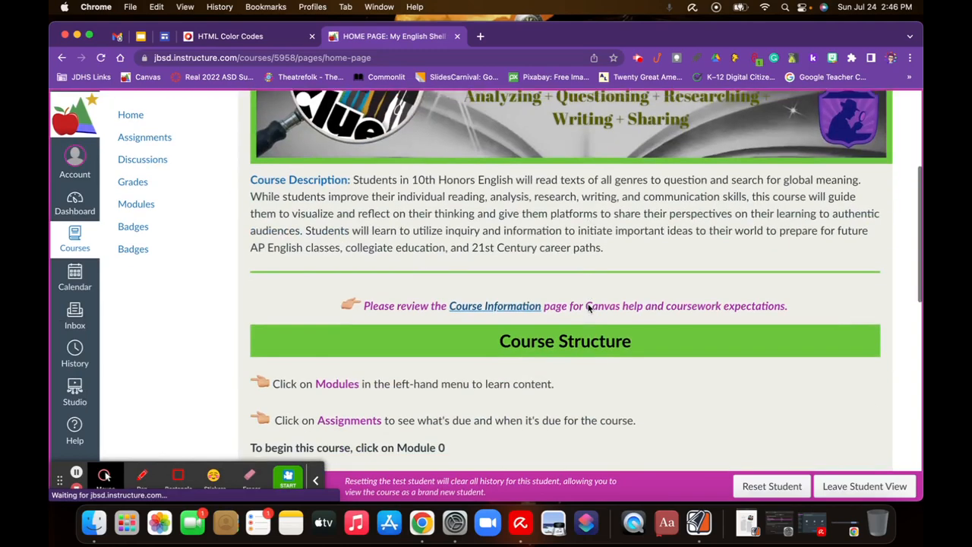
scroll(589, 307, "down", 3)
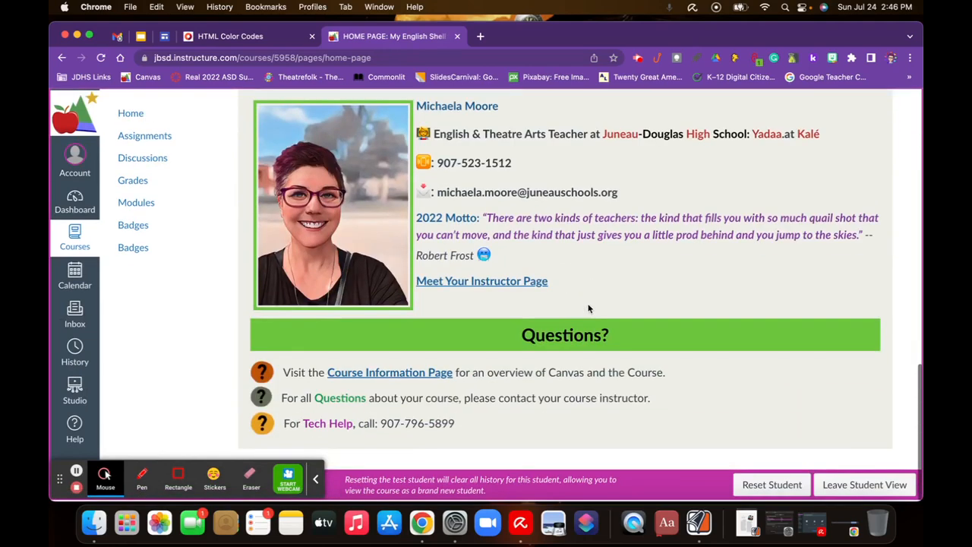
left_click(502, 283)
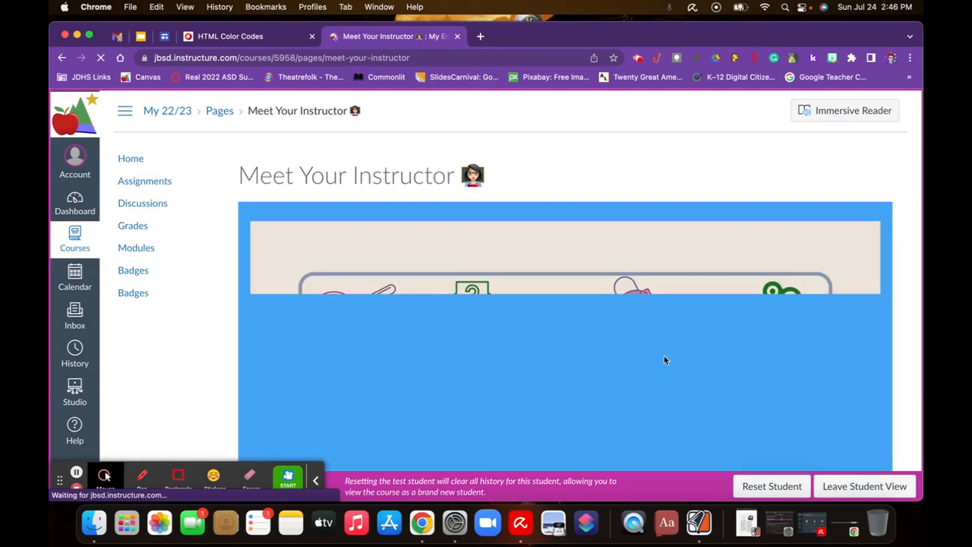
scroll(664, 360, "down", 2)
scroll(663, 355, "down", 2)
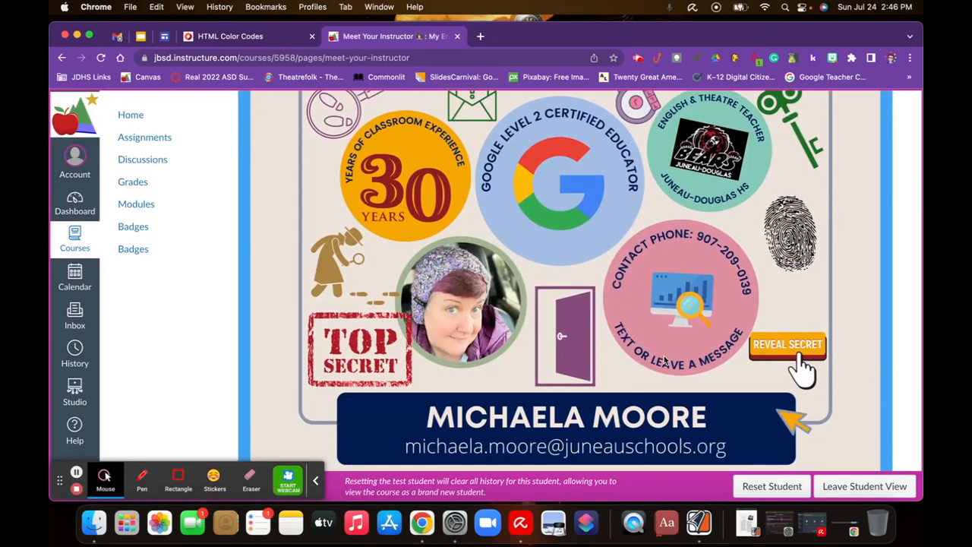
scroll(544, 290, "down", 1)
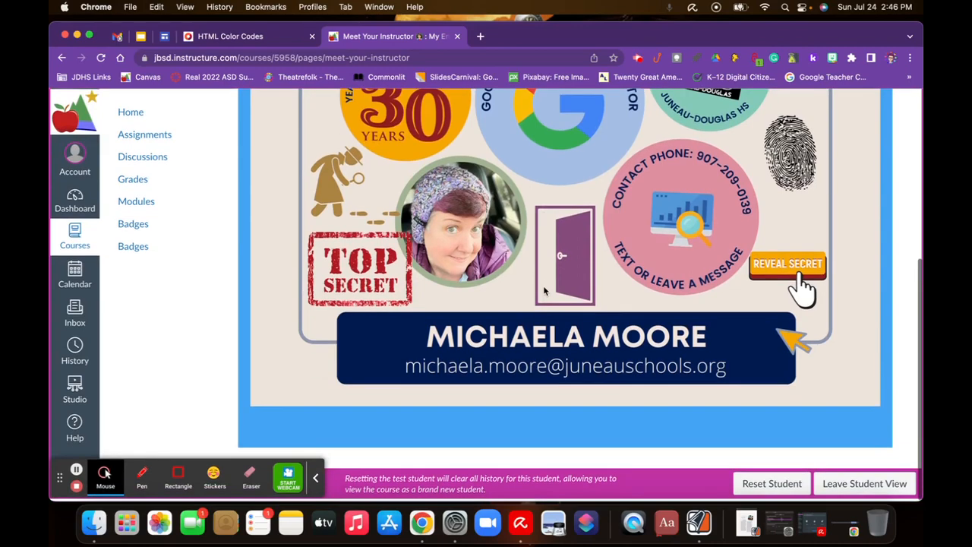
scroll(544, 290, "up", 2)
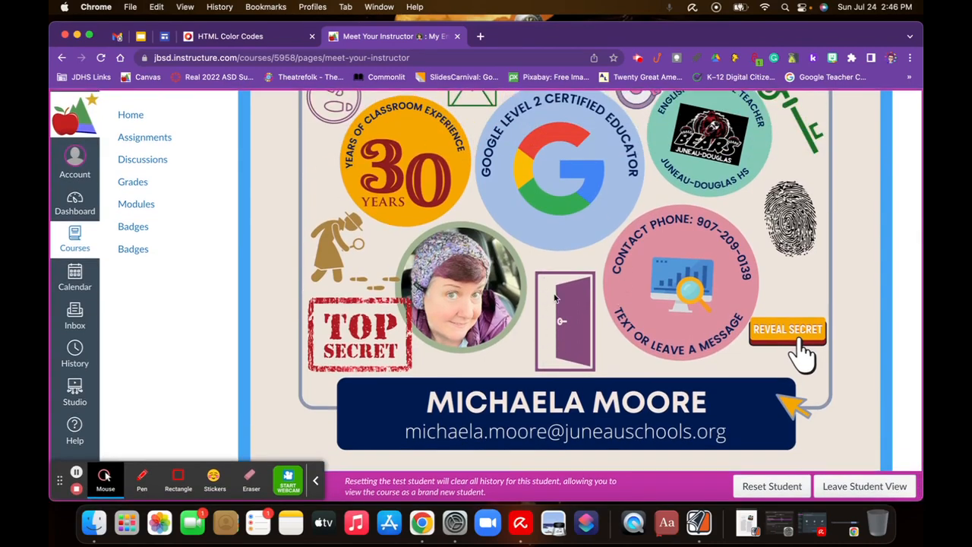
Look over the rest of the instructor page, then the saved home page down to the Your Teacher and Questions? sections
scroll(555, 297, "up", 5)
scroll(554, 293, "down", 7)
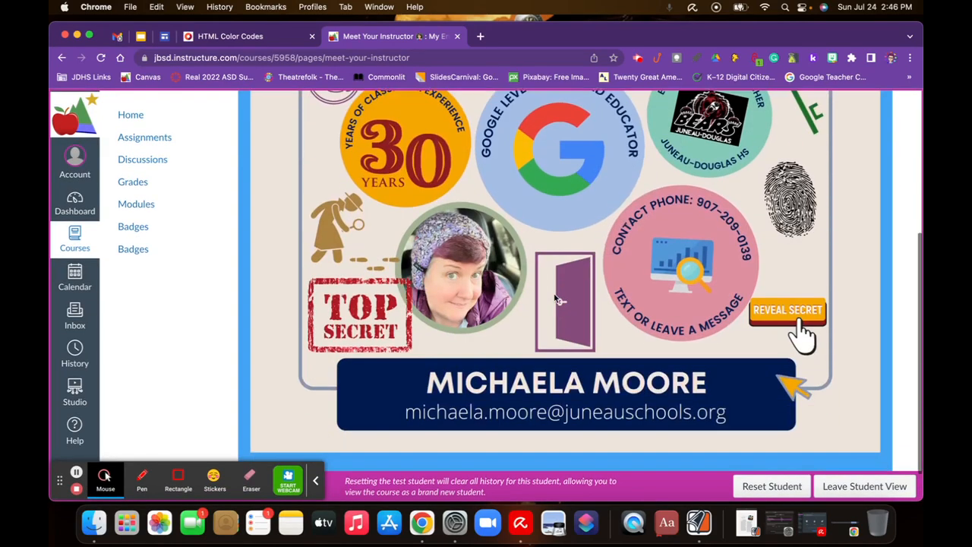
scroll(554, 293, "up", 4)
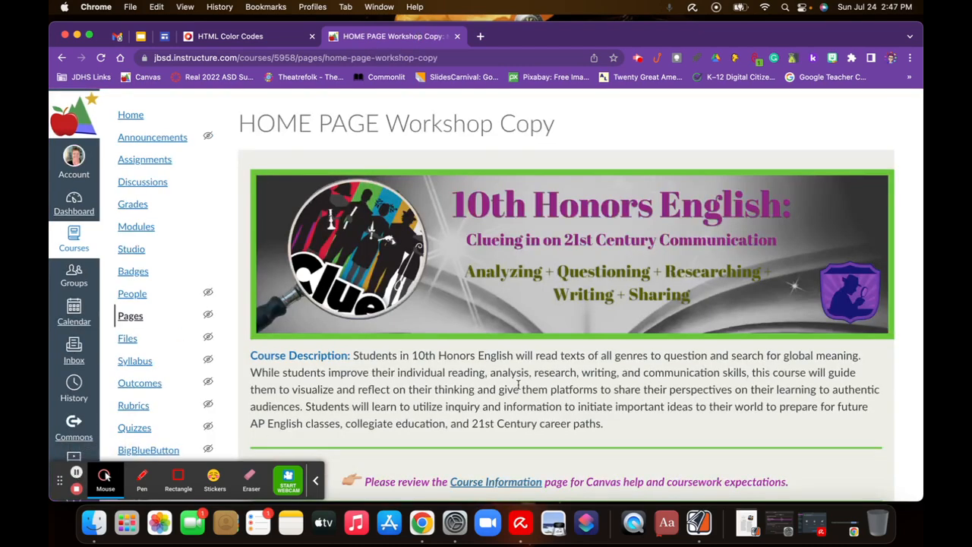
scroll(518, 387, "down", 10)
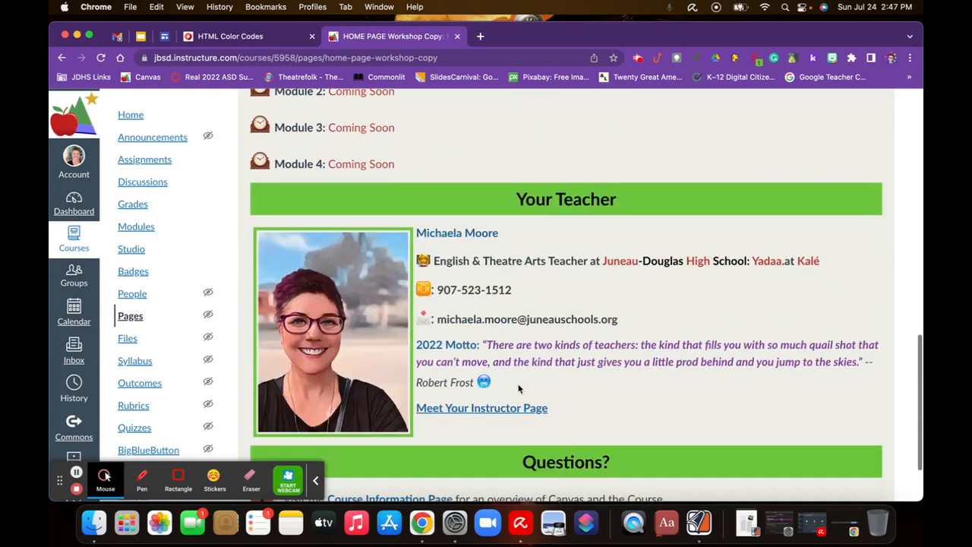
scroll(519, 388, "down", 2)
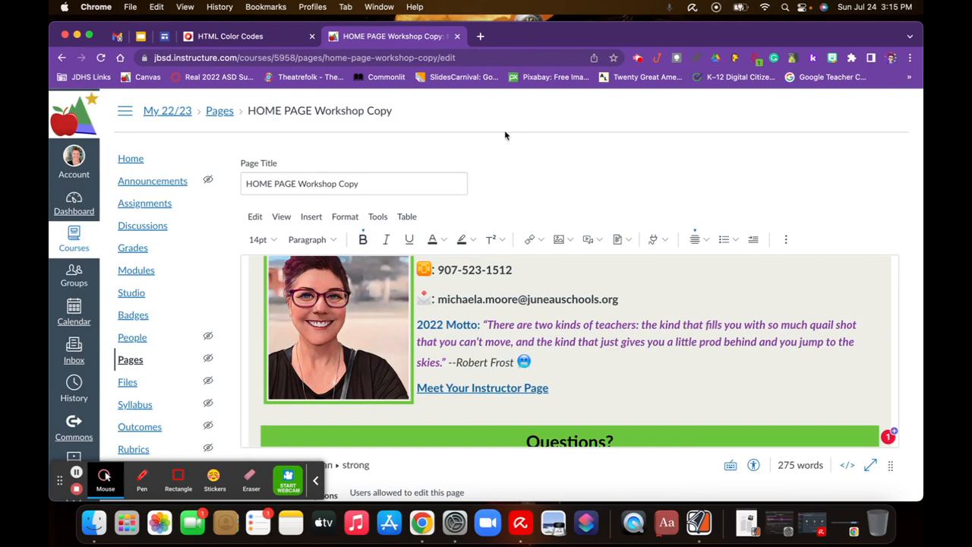
Create a blank Google Docs document in a new browser tab by searching for "new doc"
left_click(480, 36)
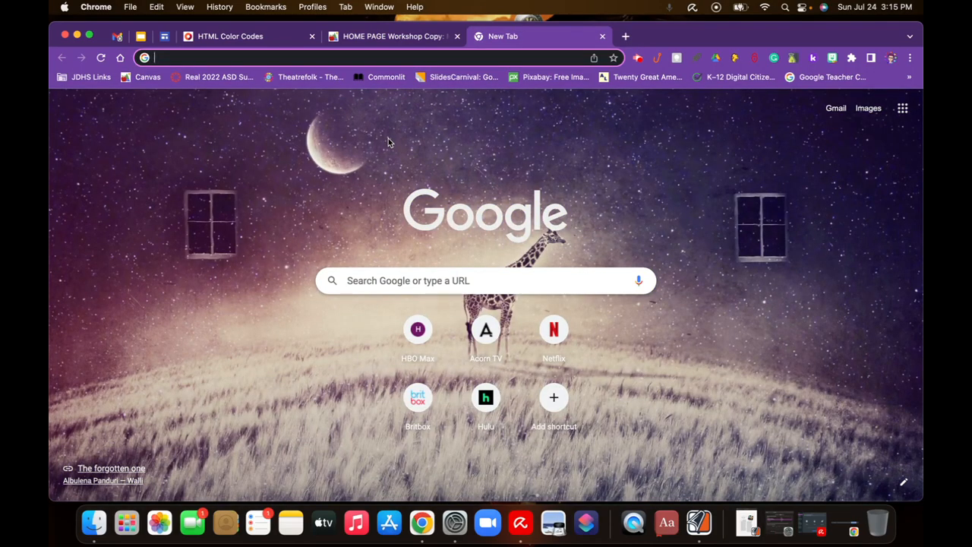
type("new")
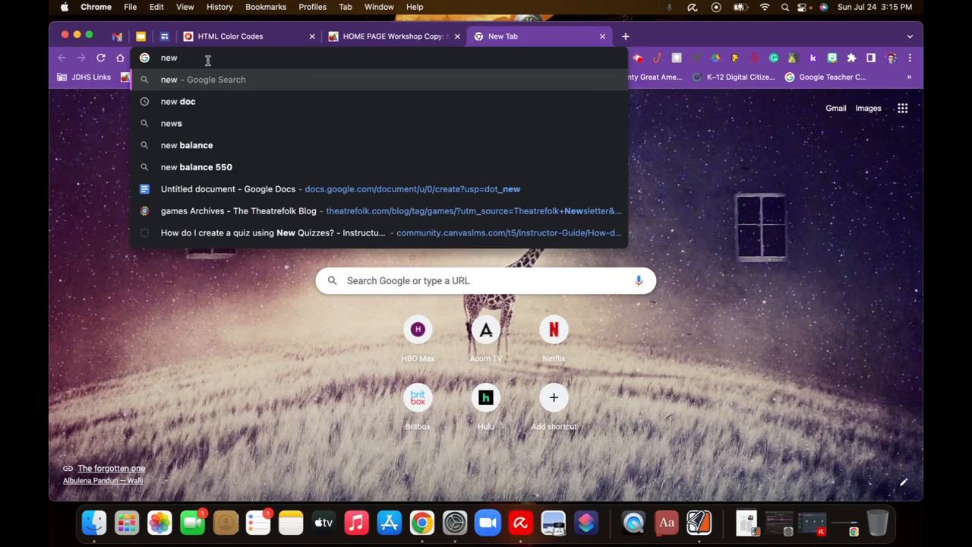
type("doc")
key("Return")
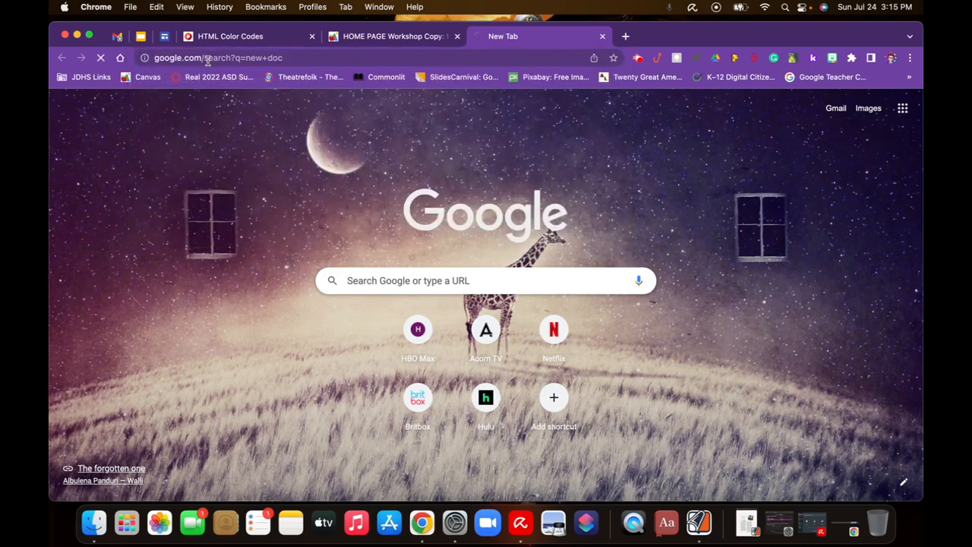
left_click(188, 224)
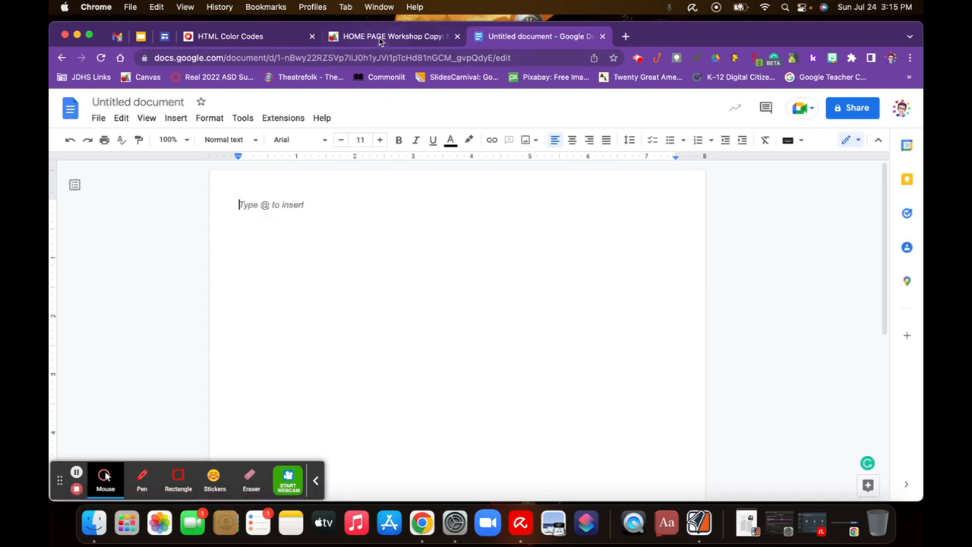
Return to the Canvas home page editor and review the page content from the banner through the Questions? section
left_click(381, 41)
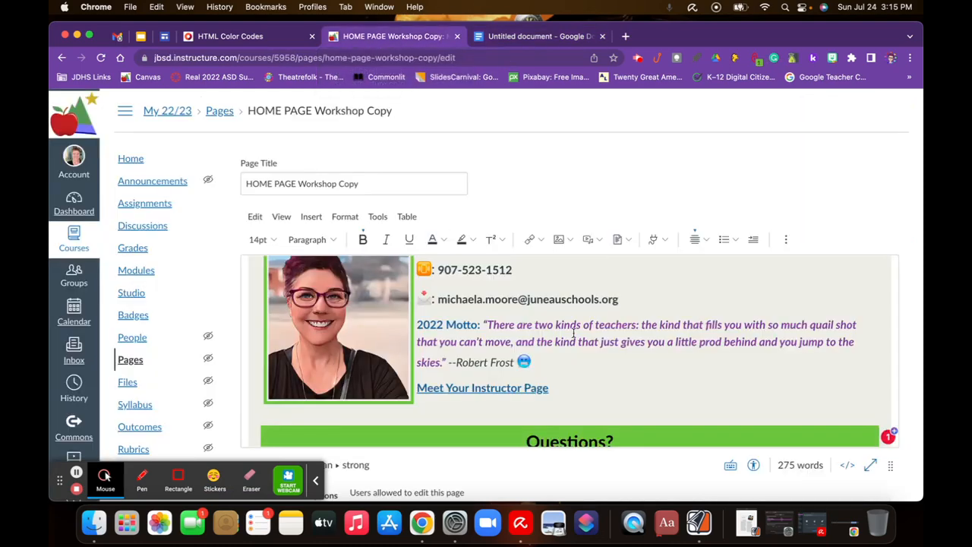
scroll(585, 335, "down", 3)
scroll(608, 334, "up", 6)
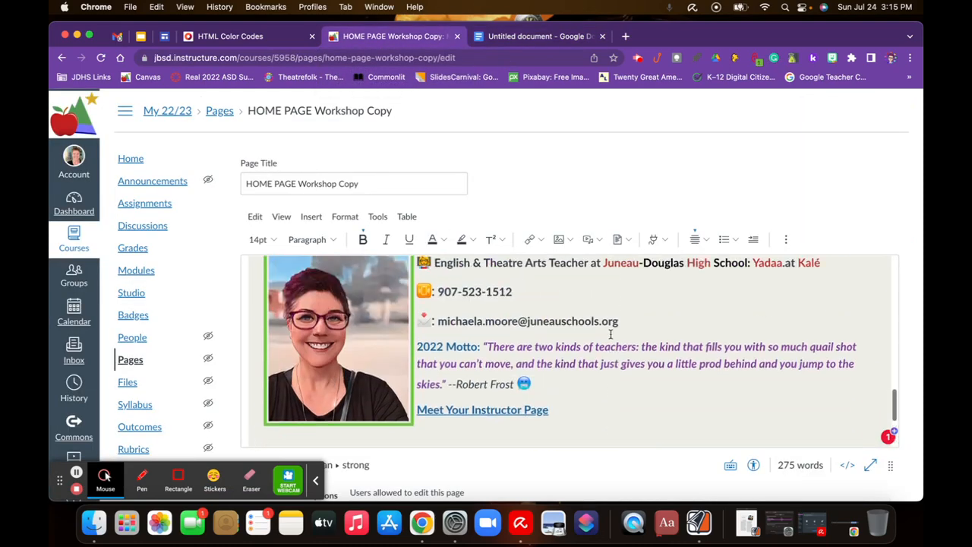
scroll(610, 335, "up", 10)
scroll(612, 327, "down", 8)
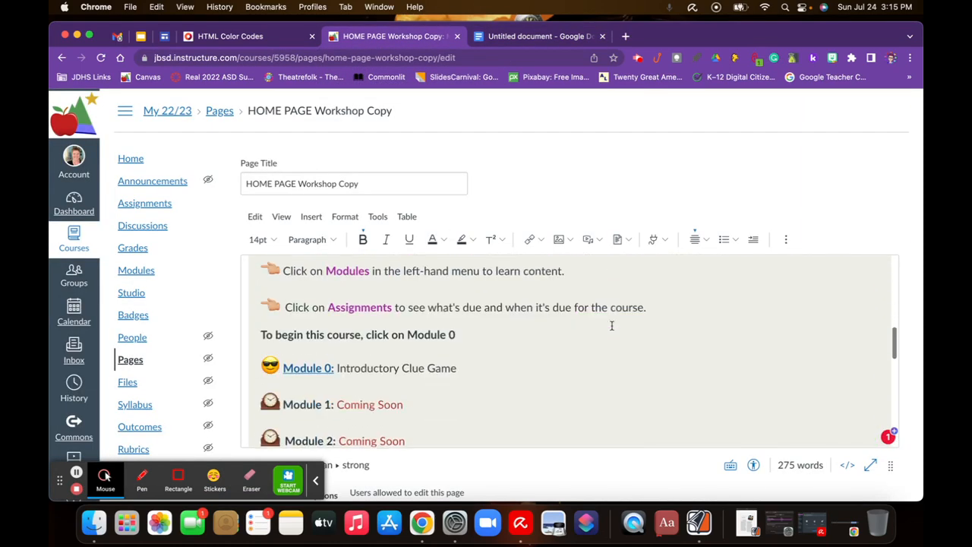
scroll(689, 184, "down", 3)
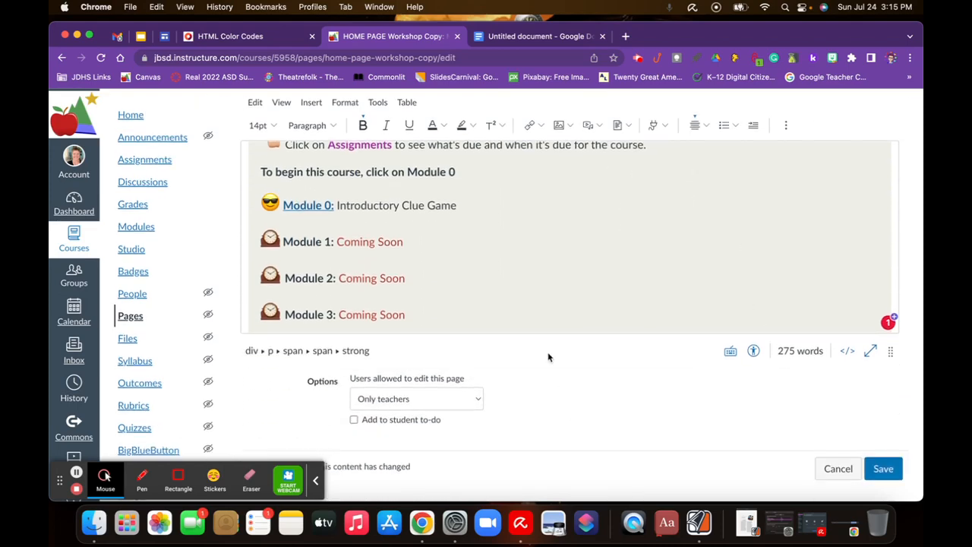
scroll(557, 276, "up", 10)
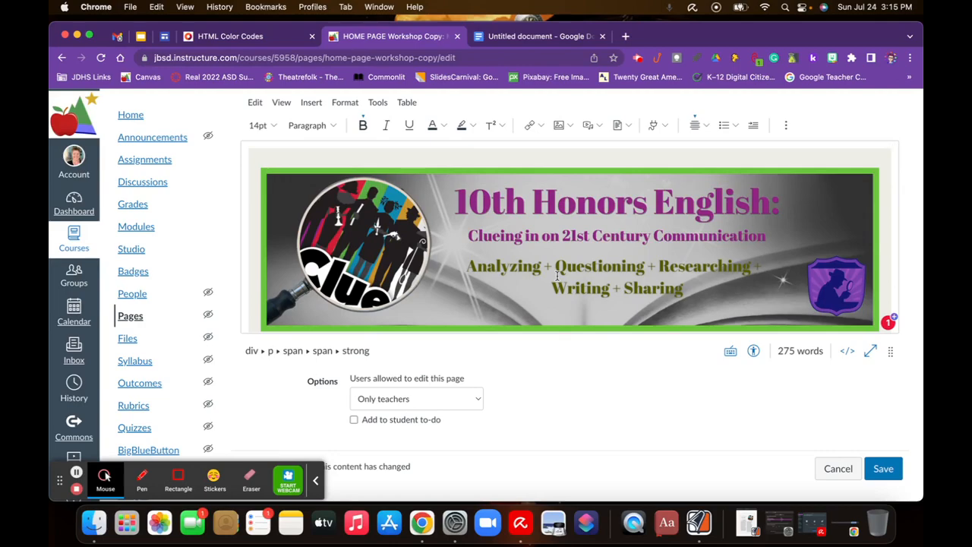
scroll(558, 275, "down", 15)
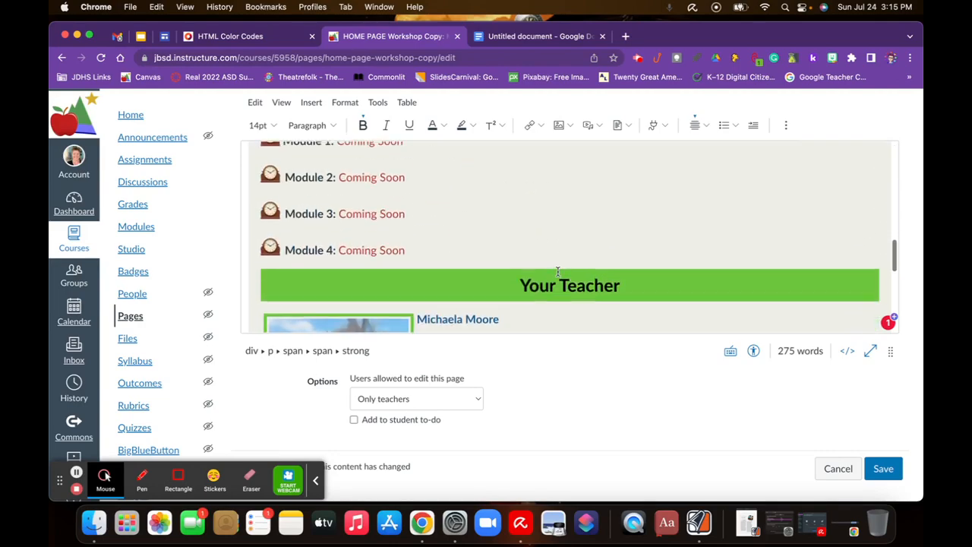
scroll(557, 274, "up", 15)
scroll(558, 272, "down", 20)
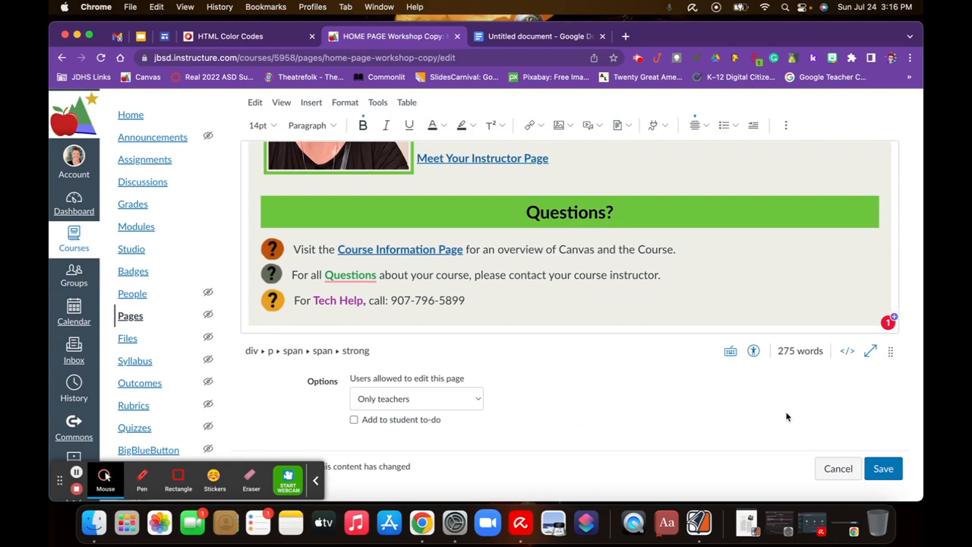
Show the home page's raw HTML and examine the code from the banner image to the Course Structure section
left_click(848, 352)
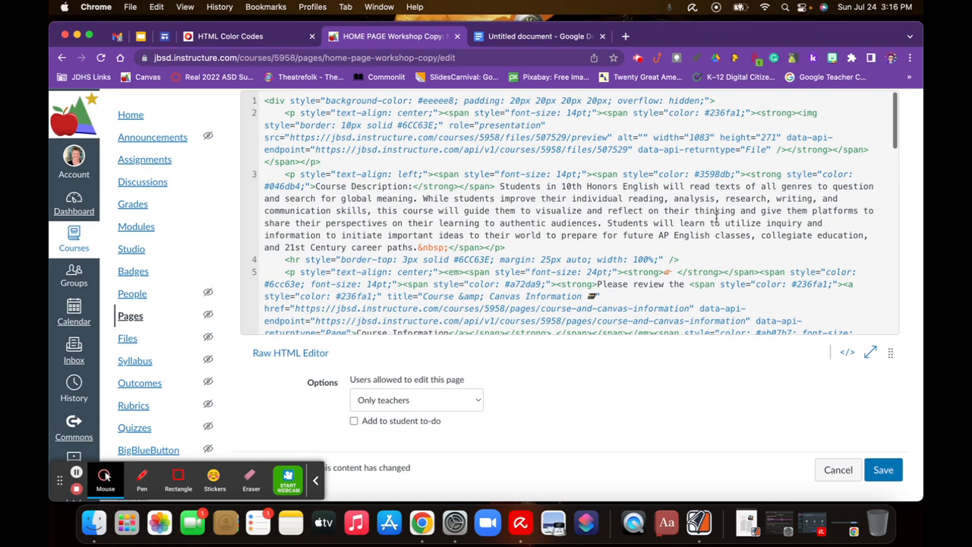
scroll(716, 219, "up", 2)
scroll(715, 218, "down", 5)
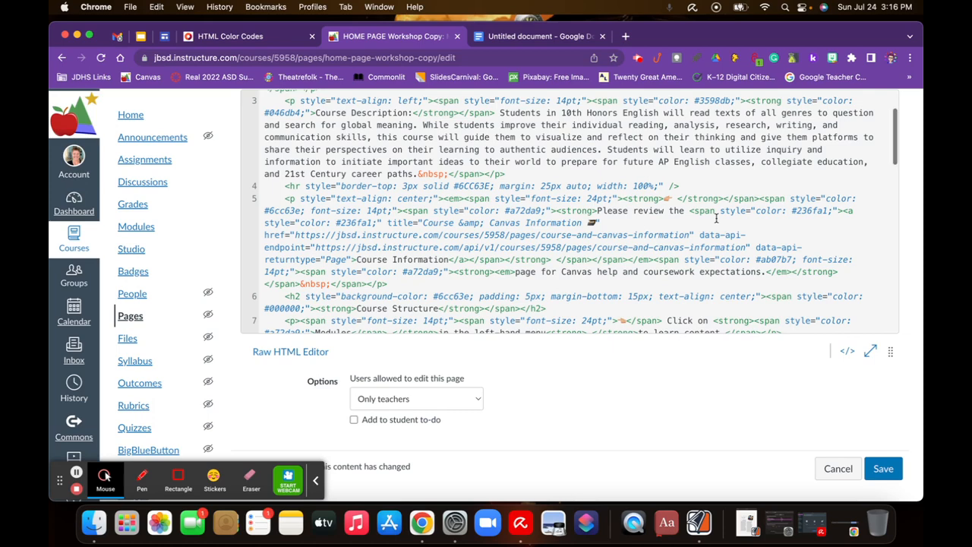
scroll(716, 219, "down", 3)
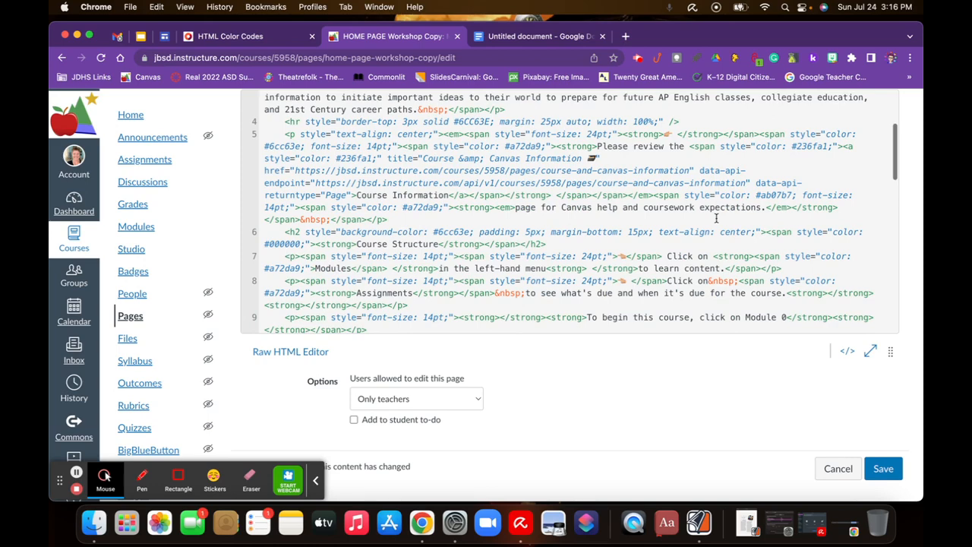
scroll(715, 219, "up", 1)
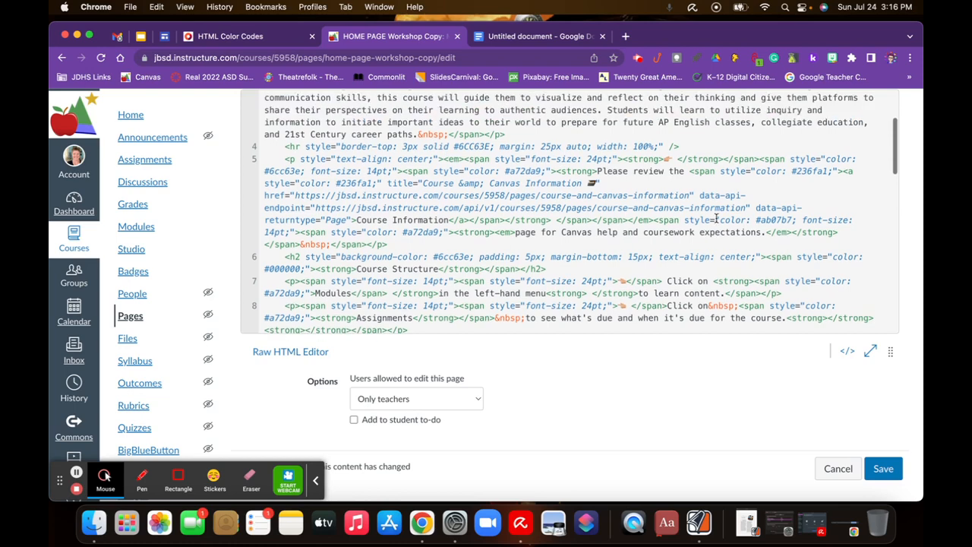
Return to the visual editor and examine the Your Teacher section with its photo and contact details
left_click(847, 352)
scroll(675, 313, "down", 10)
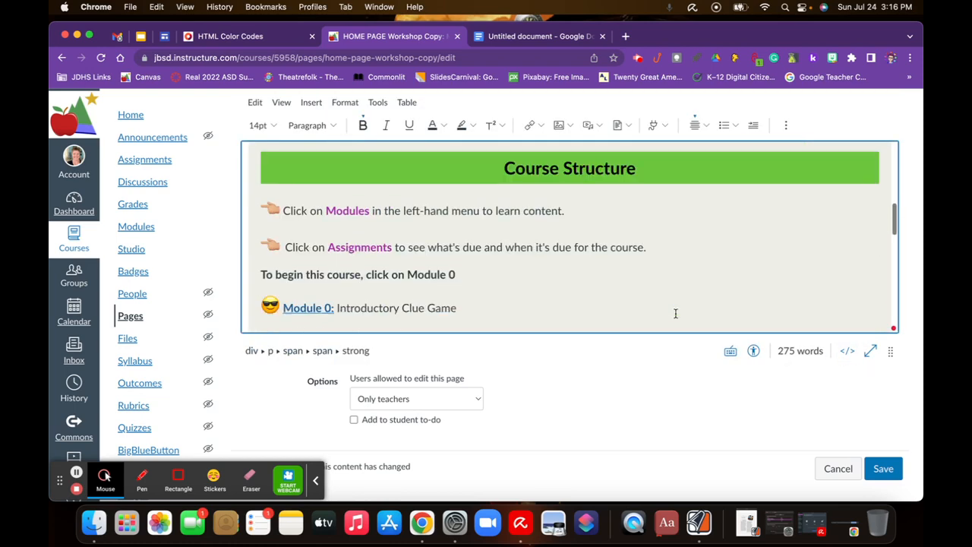
scroll(675, 313, "down", 5)
scroll(661, 304, "up", 2)
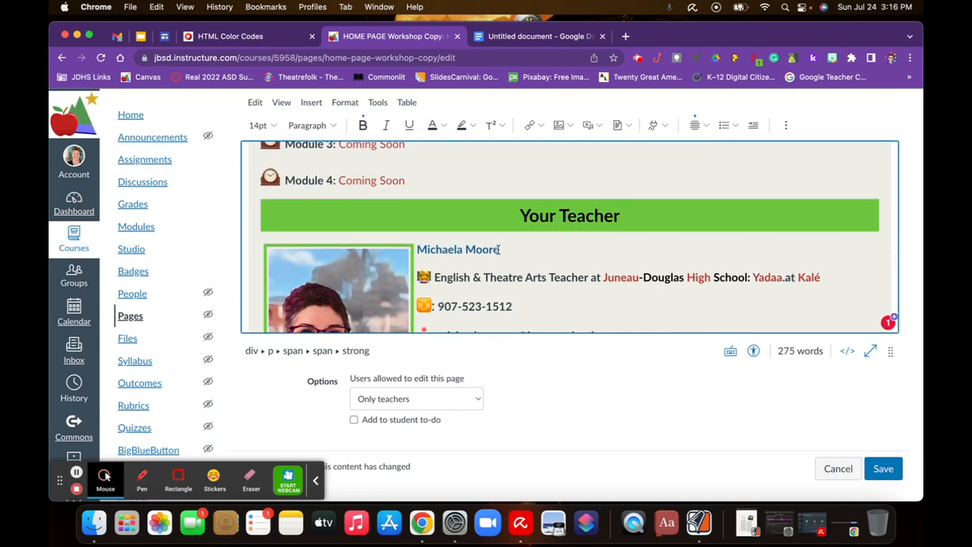
scroll(661, 267, "down", 2)
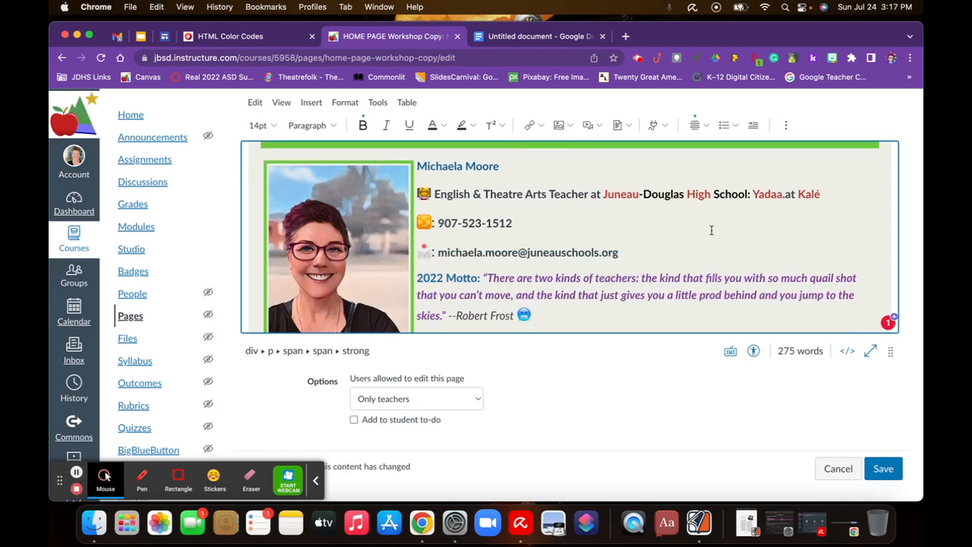
scroll(711, 230, "up", 1)
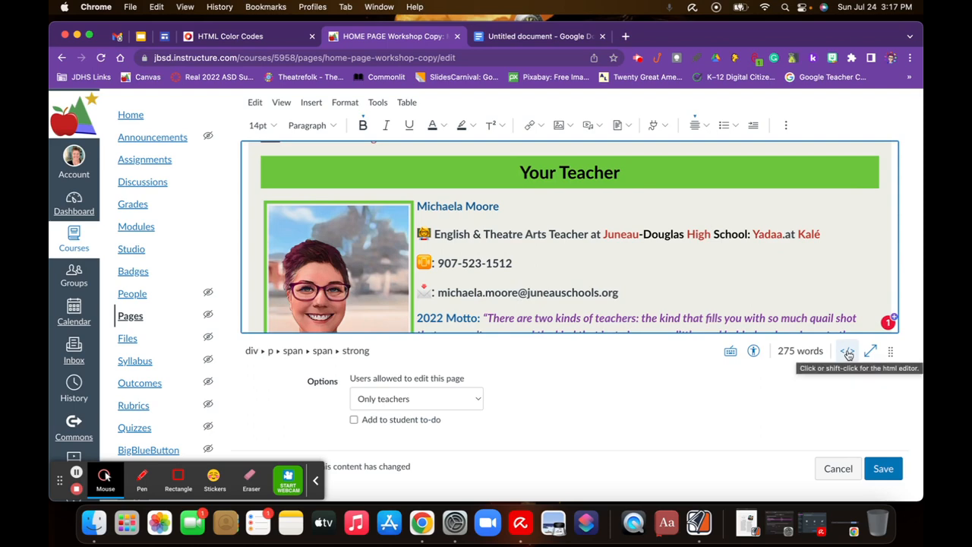
Switch to the raw HTML and find the code of the Your Teacher section
left_click(848, 353)
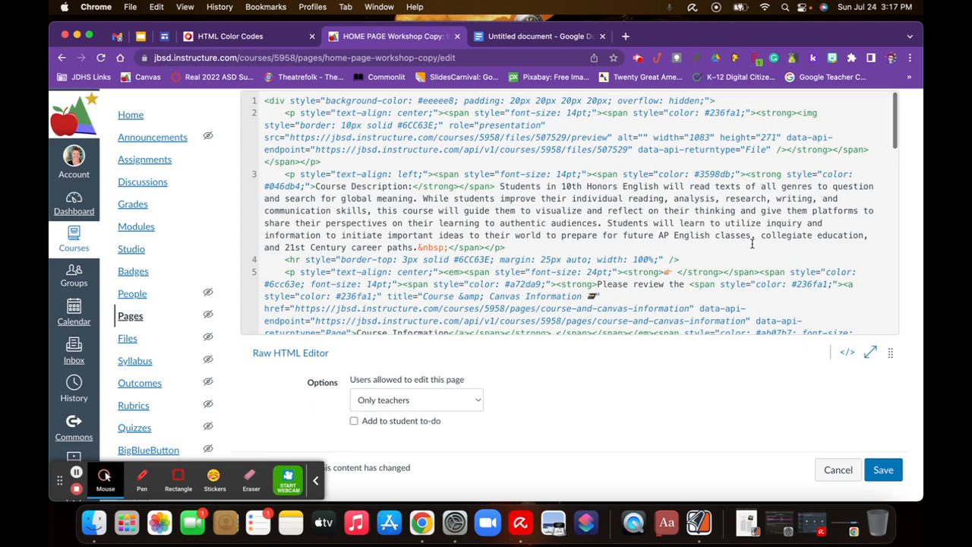
scroll(752, 244, "down", 3)
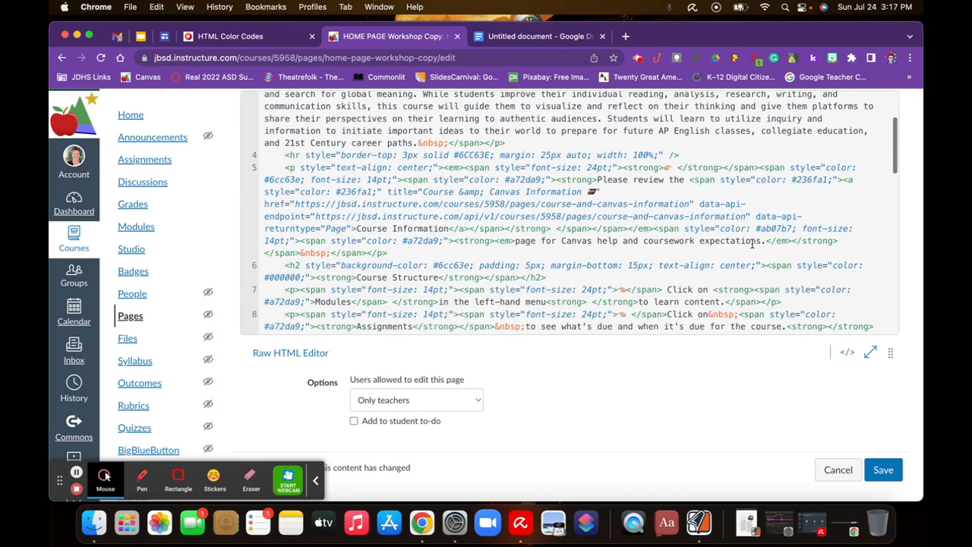
scroll(752, 243, "down", 5)
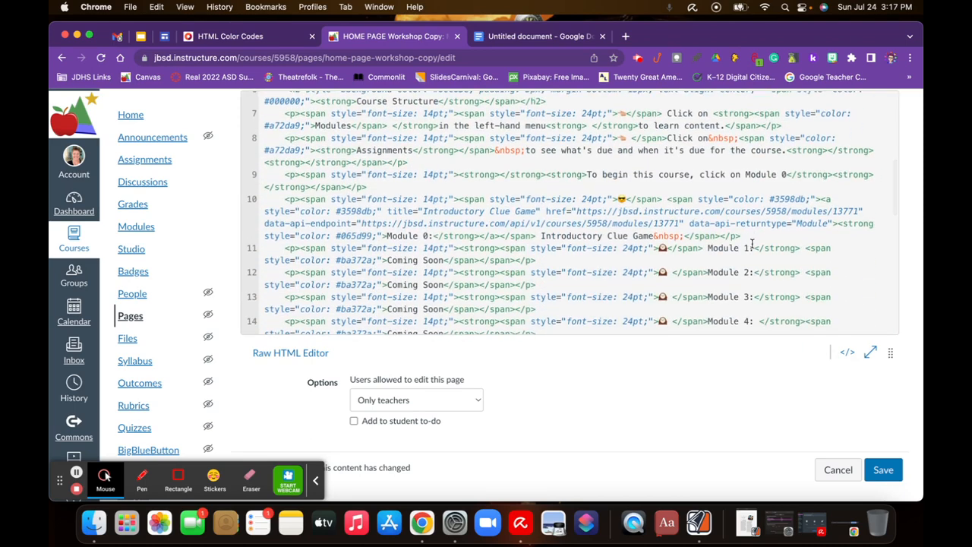
scroll(752, 243, "down", 5)
scroll(752, 243, "up", 2)
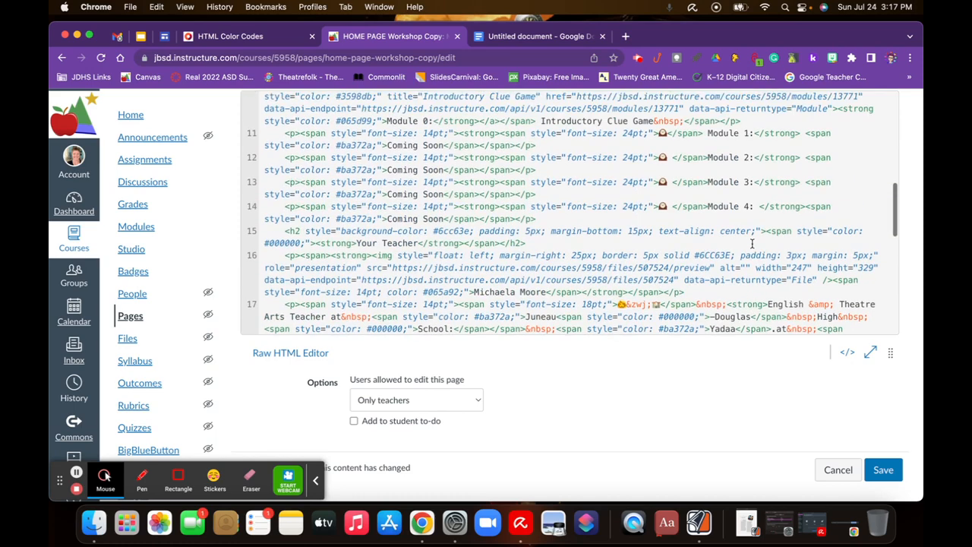
scroll(560, 200, "down", 3)
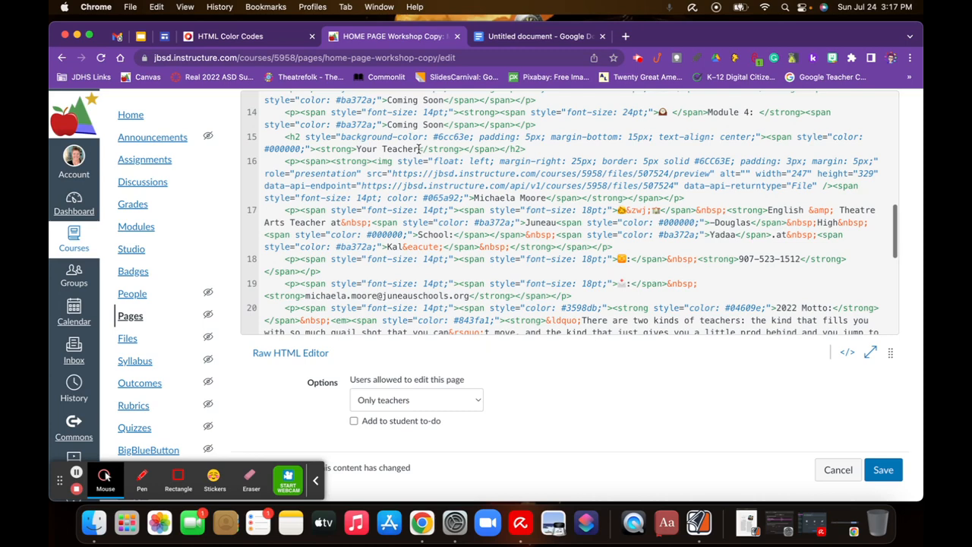
Highlight the "Your Teacher" heading text and the teacher's name in the HTML to pinpoint the photo's image tag
left_click_drag(419, 148, 359, 152)
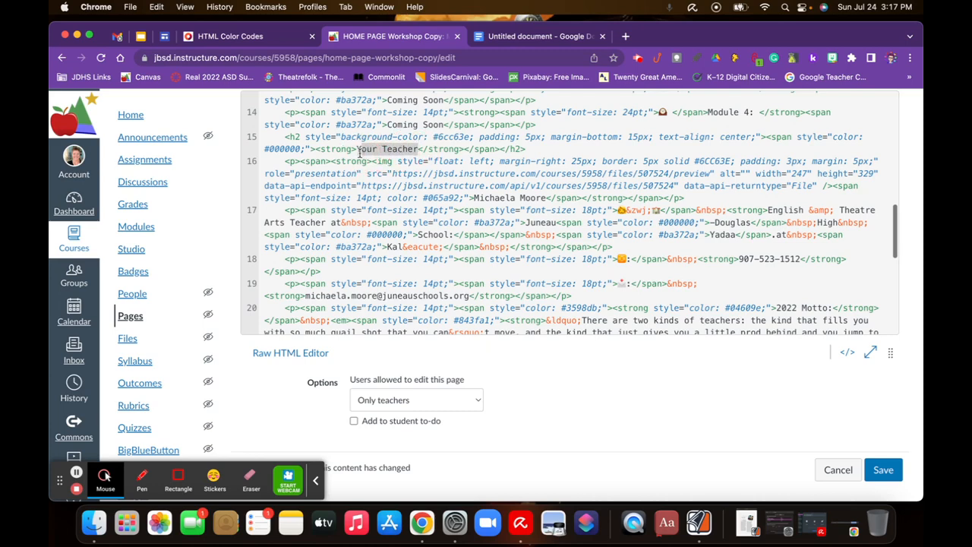
left_click(546, 198)
left_click_drag(547, 198, 475, 199)
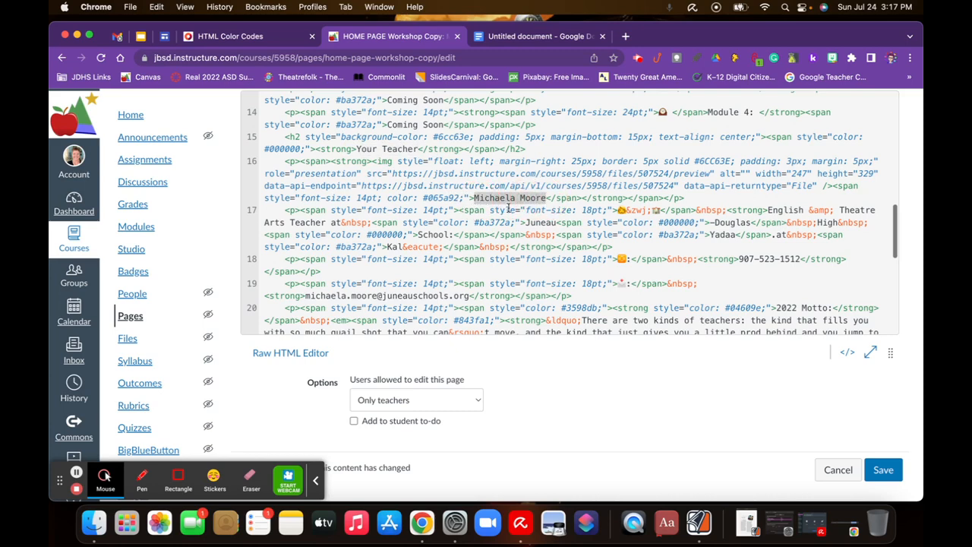
left_click(550, 183)
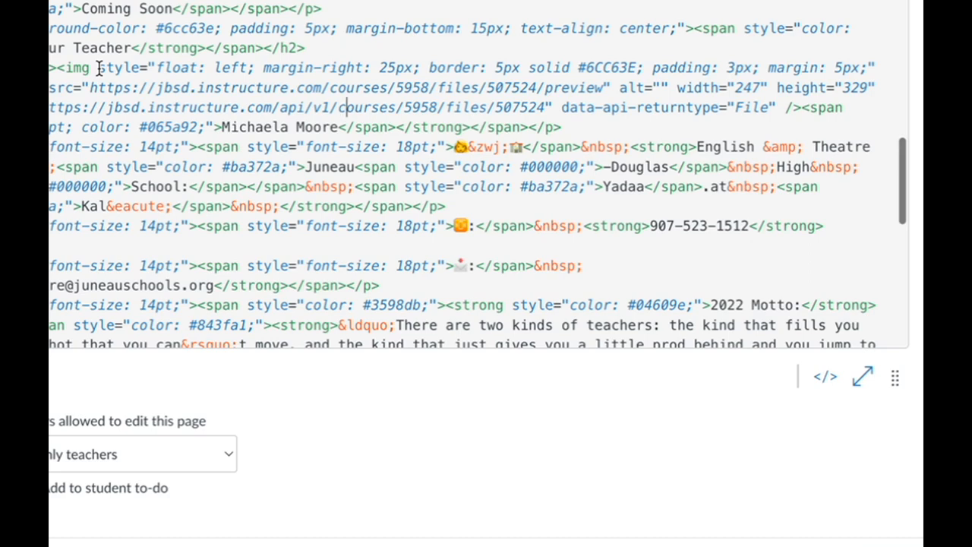
Copy the teacher photo's style attribute, from style="float: left; through margin: 5px;", into the blank Google Doc and return to the Canvas HTML editor
left_click(100, 67)
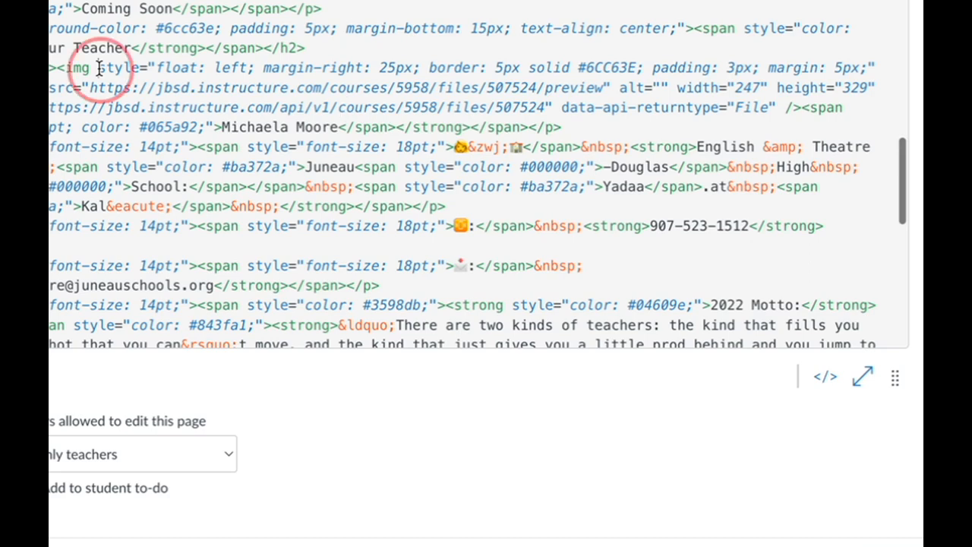
left_click_drag(99, 68, 876, 67)
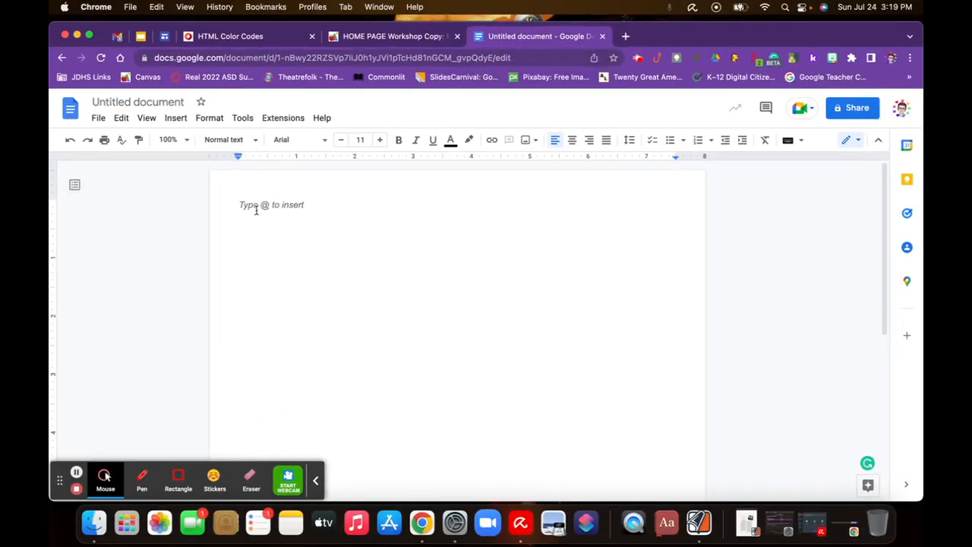
type("style=\"float: left; margin-right: 25px; border: 5px solid #6CC63E; padding: 3px; margin: 5px;\"")
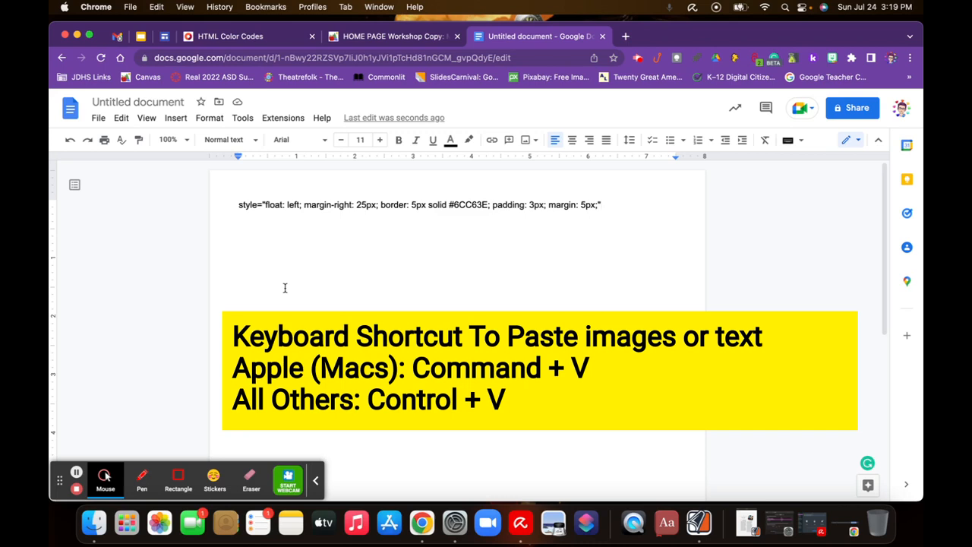
key("Return")
left_click(407, 37)
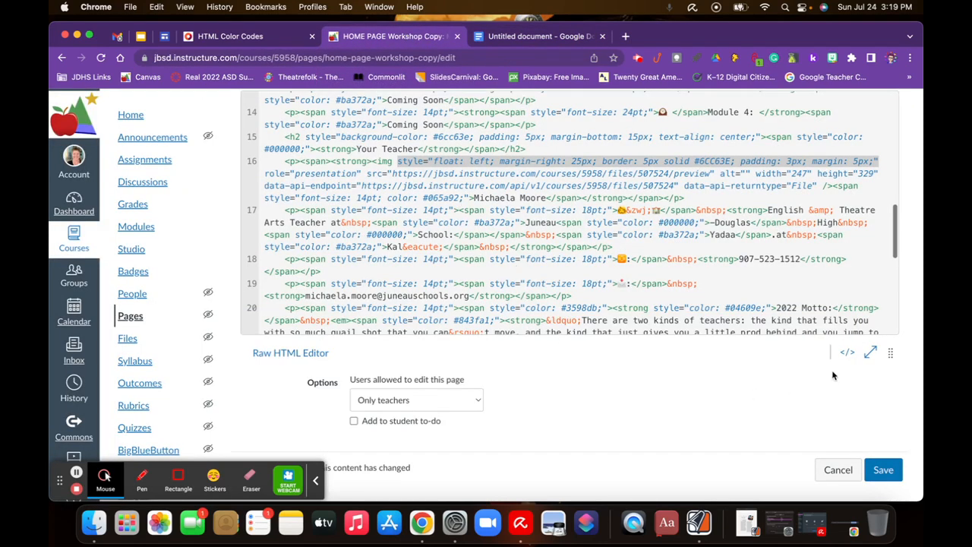
Return to the visual editor and delete the existing teacher photo from the Your Teacher section
left_click(847, 354)
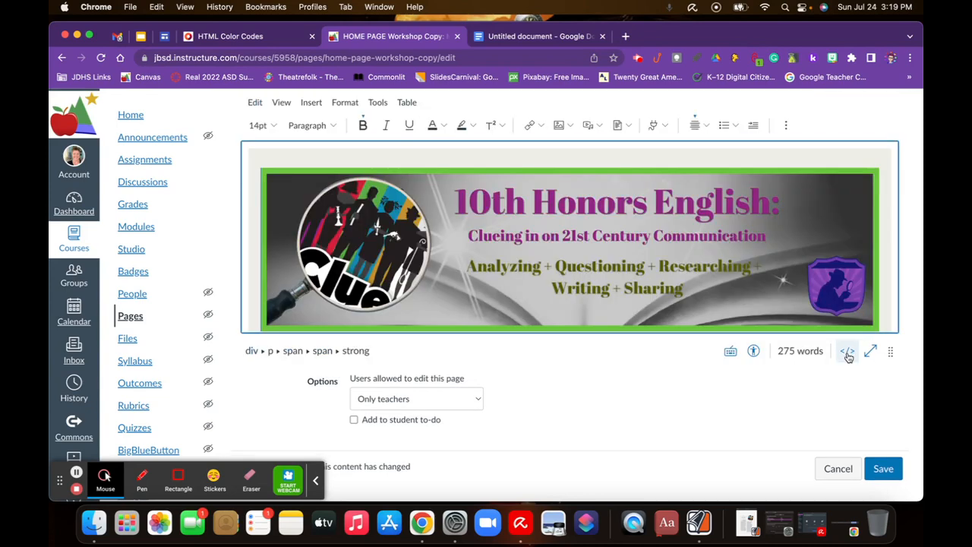
scroll(630, 244, "down", 10)
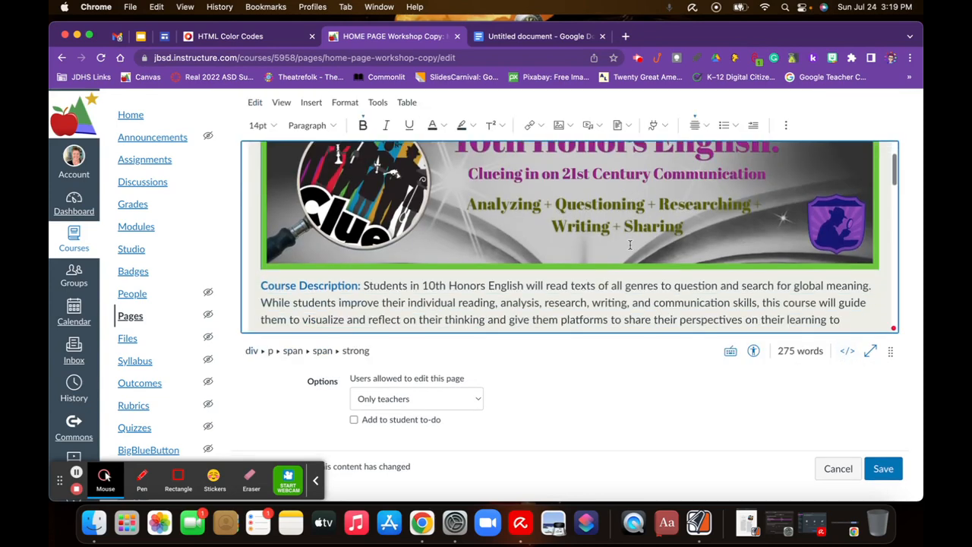
scroll(630, 245, "down", 8)
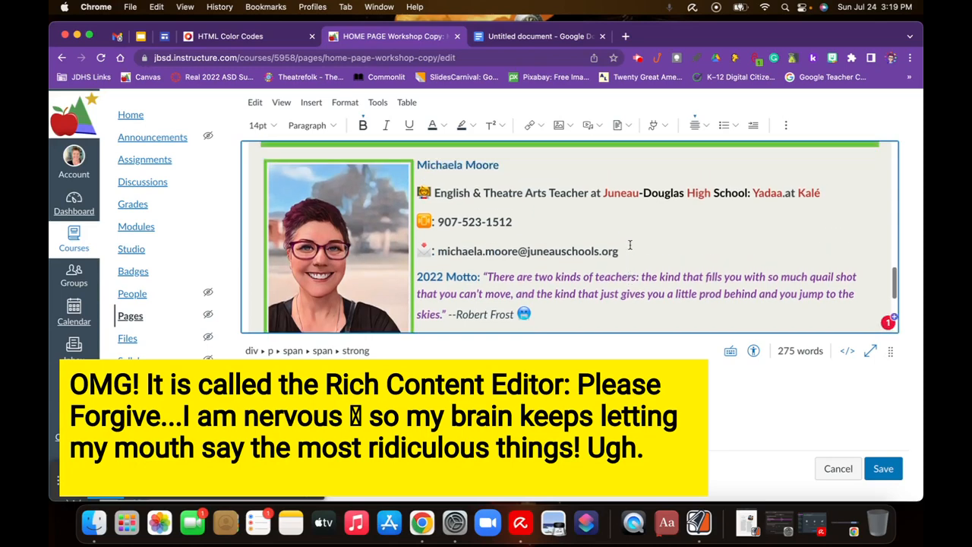
left_click(357, 234)
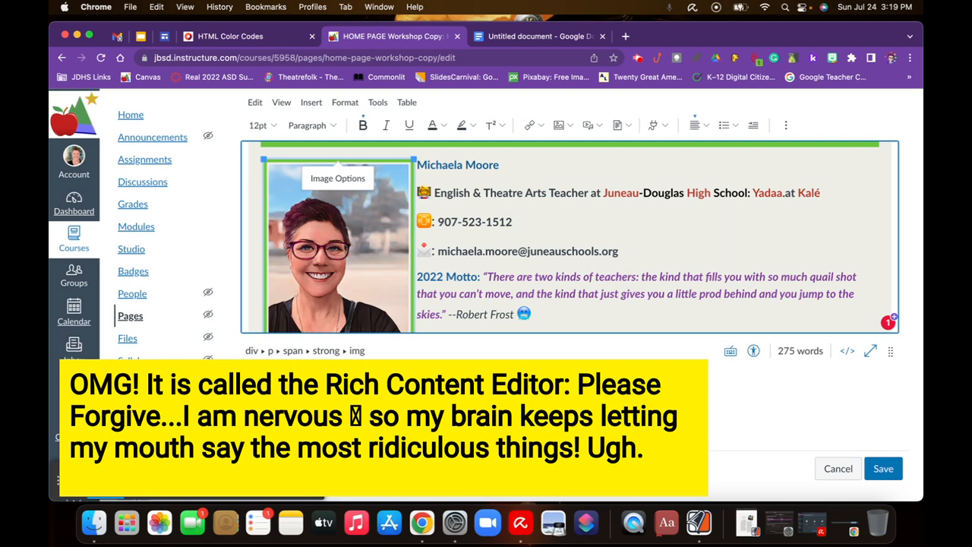
key("BackSpace")
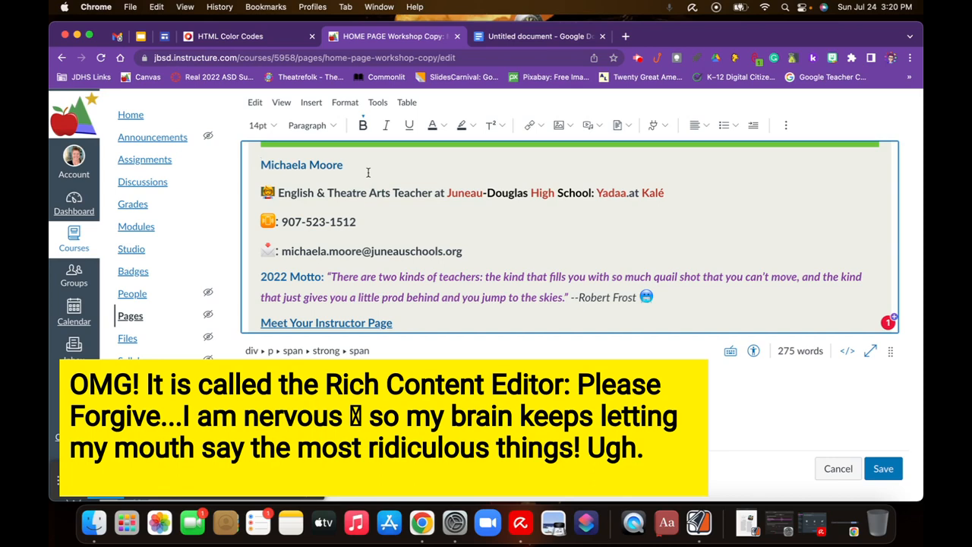
Upload IMG_5408.JPG from the computer's Desktop and insert it before the teacher's name in the Your Teacher section
left_click(312, 104)
mouse_move(329, 146)
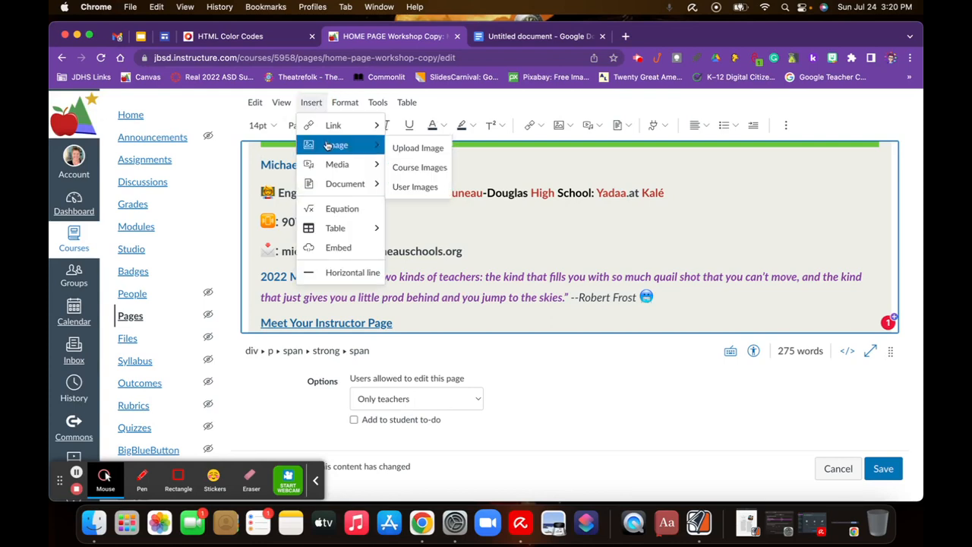
left_click(419, 148)
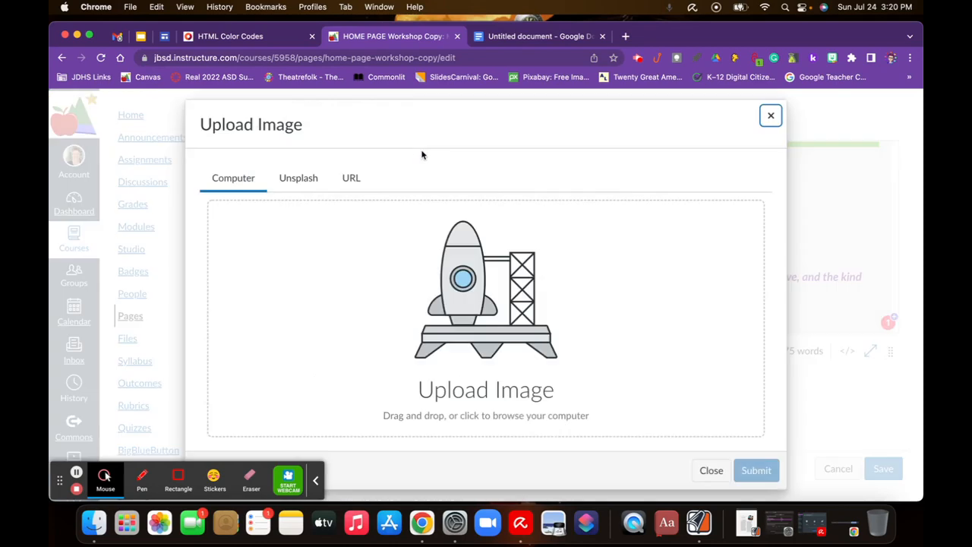
left_click(473, 281)
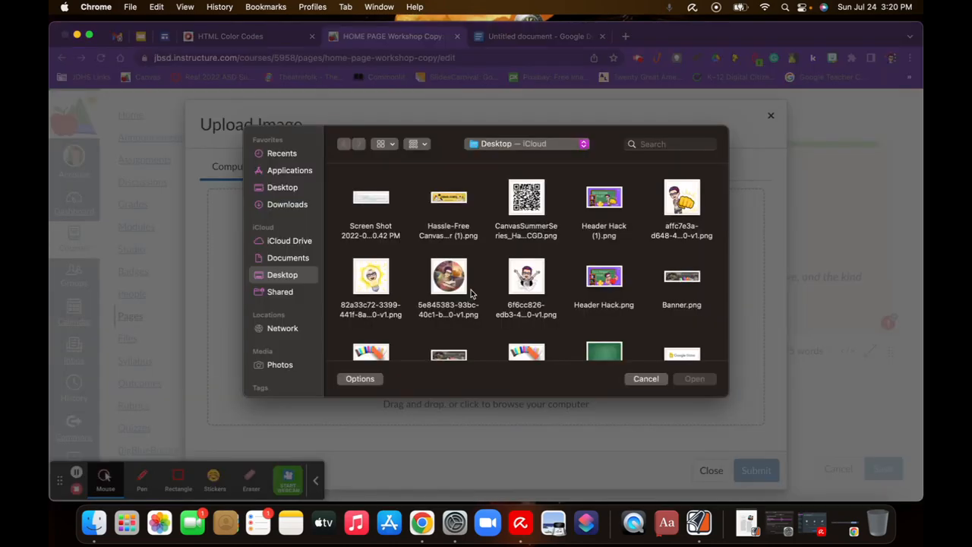
scroll(490, 311, "down", 15)
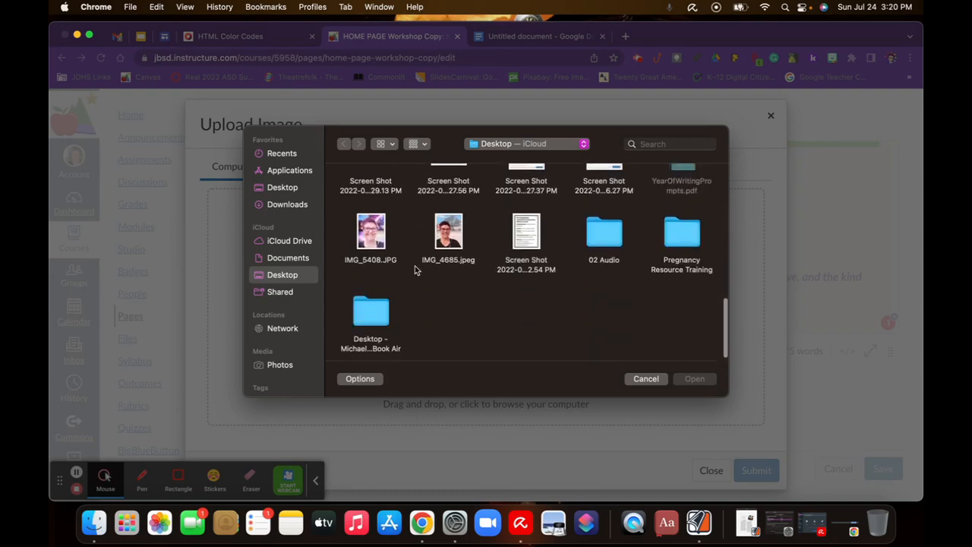
left_click(372, 236)
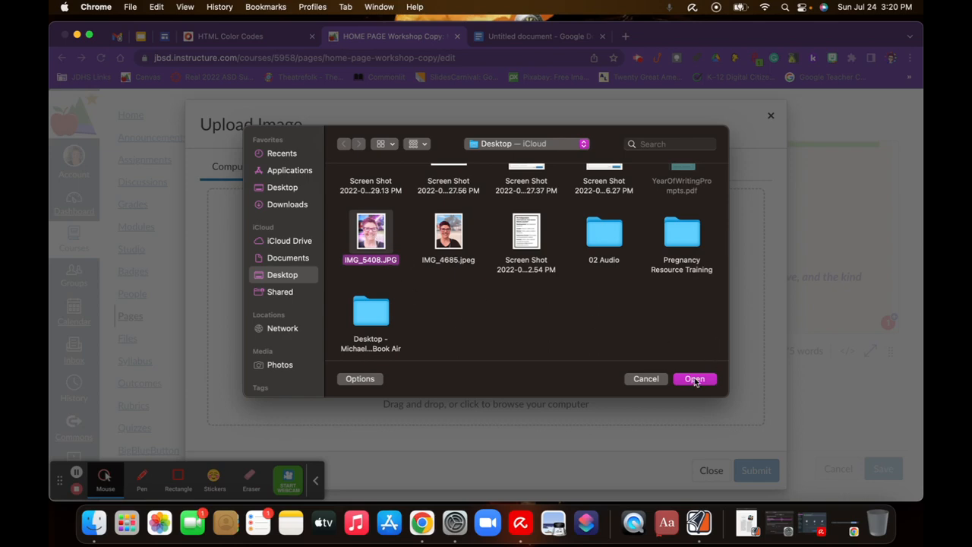
left_click(694, 380)
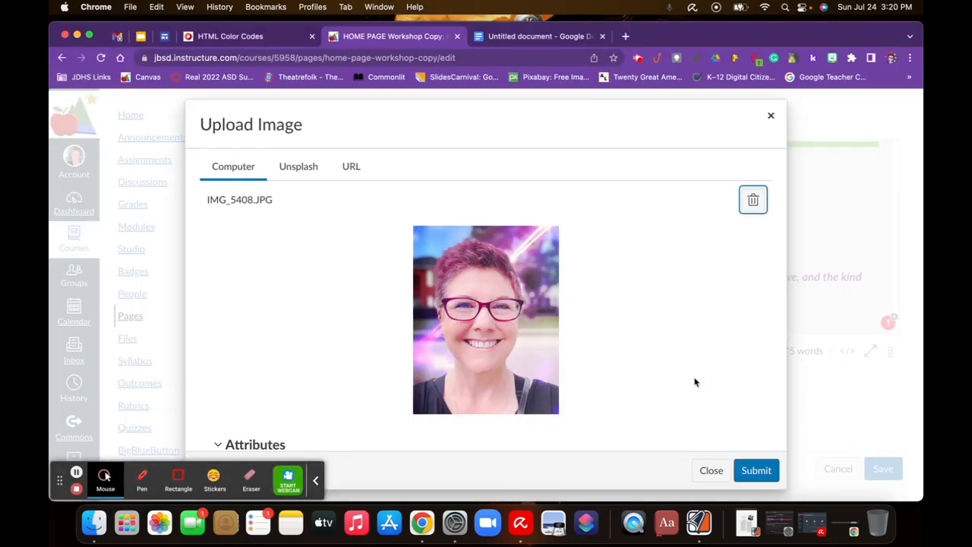
left_click(757, 470)
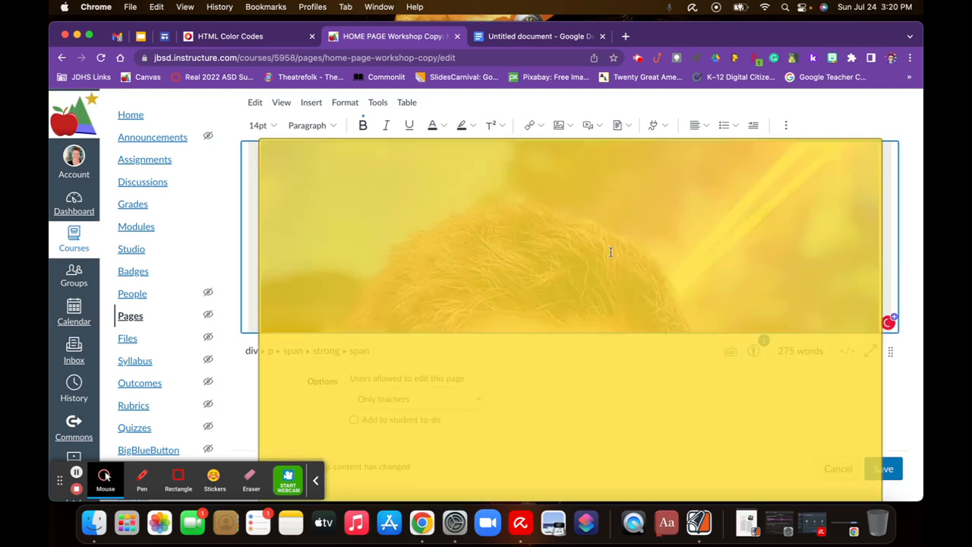
Shrink the new teacher photo proportionally to about 214 by 277 pixels
scroll(610, 252, "up", 4)
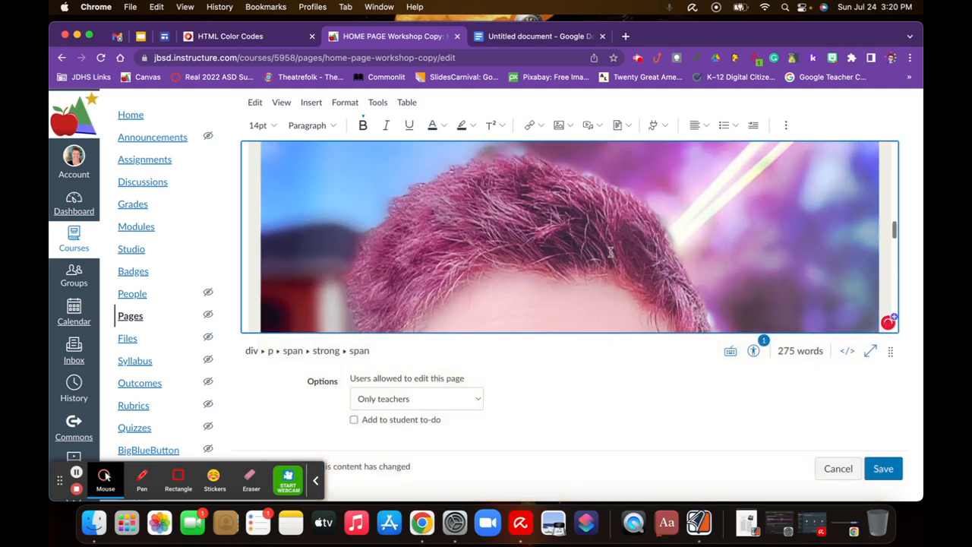
left_click(375, 243)
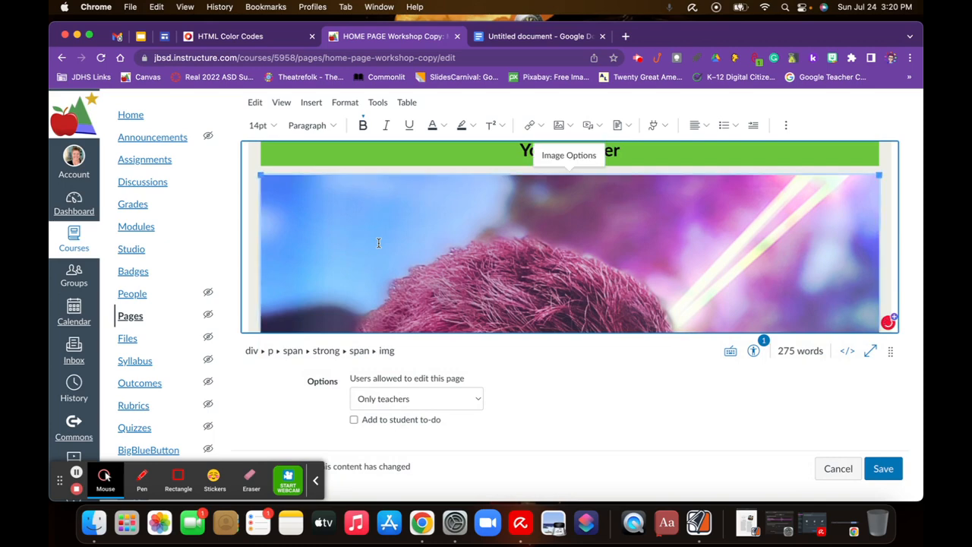
left_click_drag(260, 176, 569, 329)
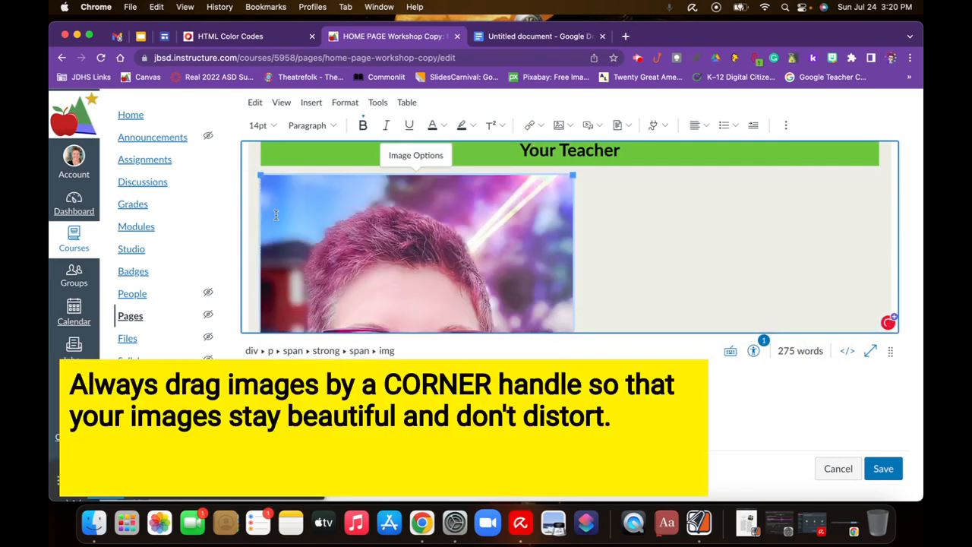
left_click_drag(259, 174, 412, 299)
scroll(341, 234, "down", 3)
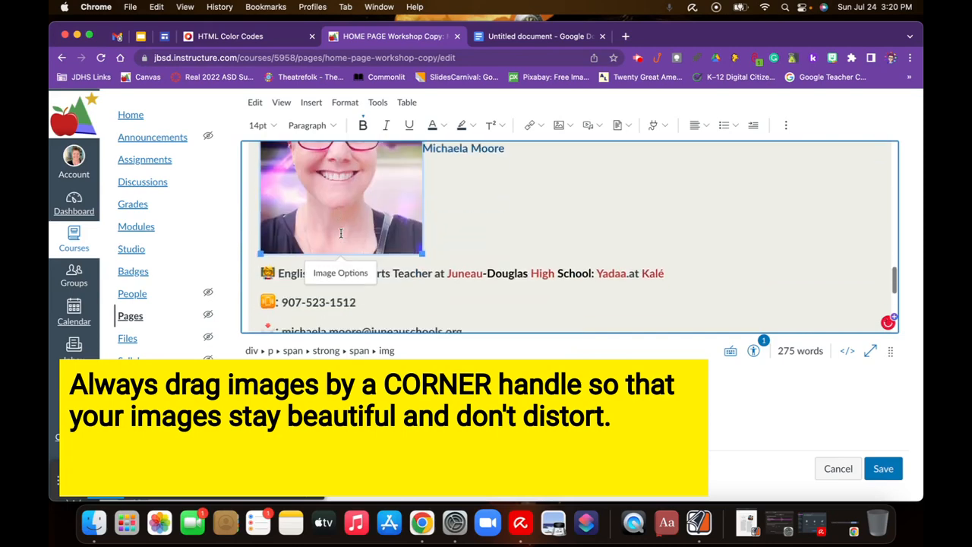
scroll(341, 233, "up", 3)
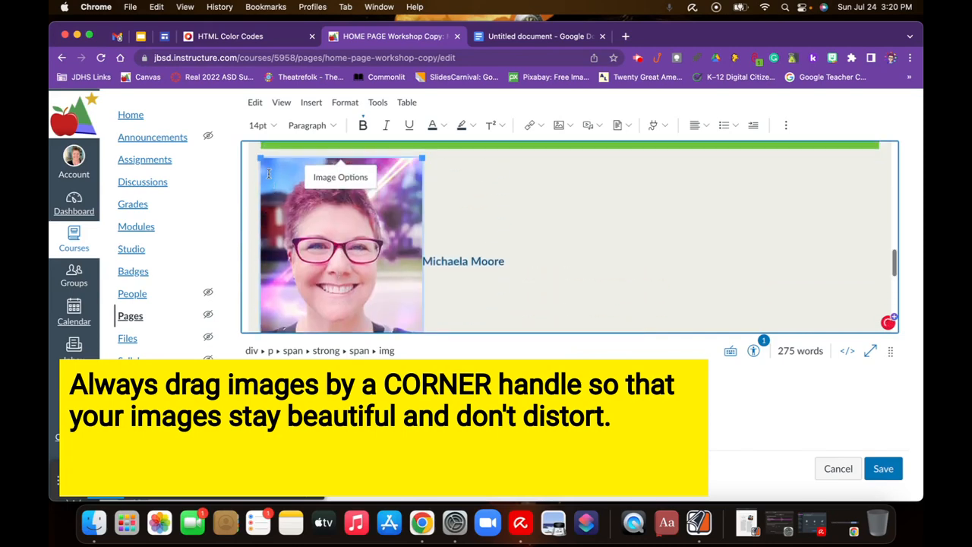
left_click_drag(261, 158, 289, 198)
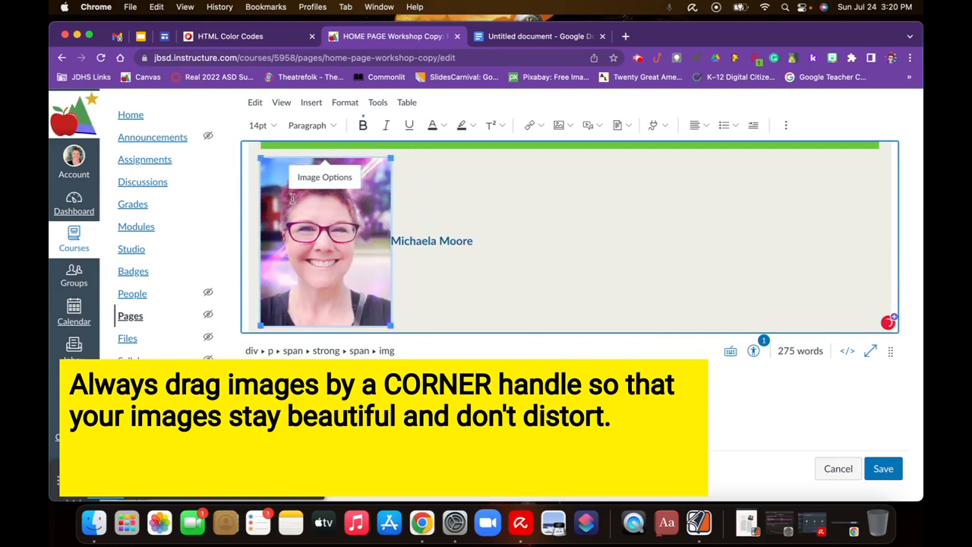
scroll(554, 238, "down", 3)
scroll(553, 239, "up", 3)
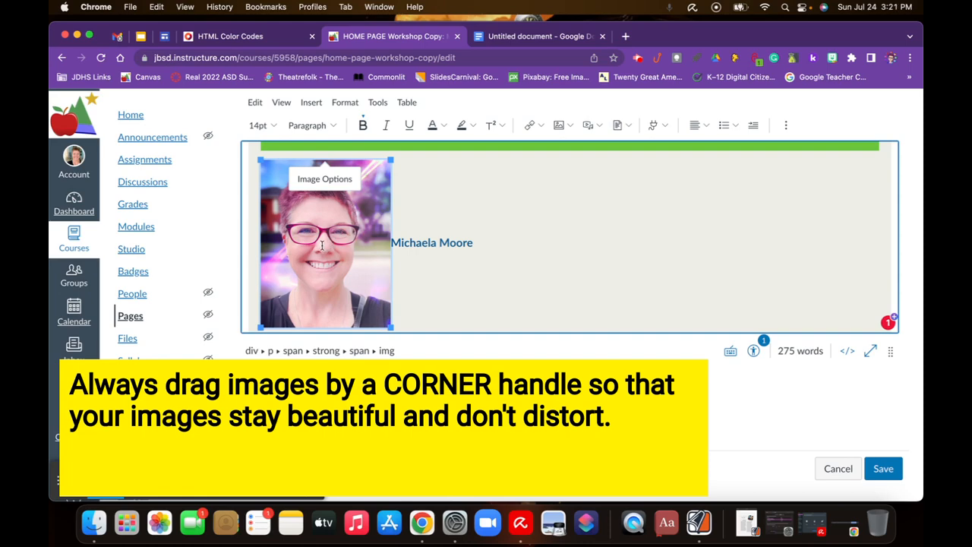
left_click(482, 243)
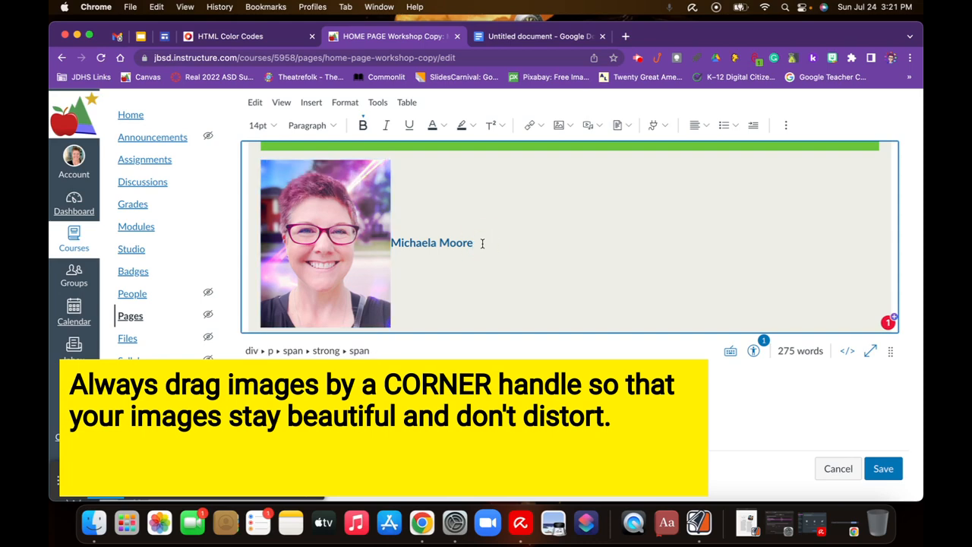
In the raw HTML, insert style="float: left; margin-right: 25px; border: 5px solid #6CC63E; padding: 3px; margin: 5px;" right after <img in the new photo's tag
left_click(848, 353)
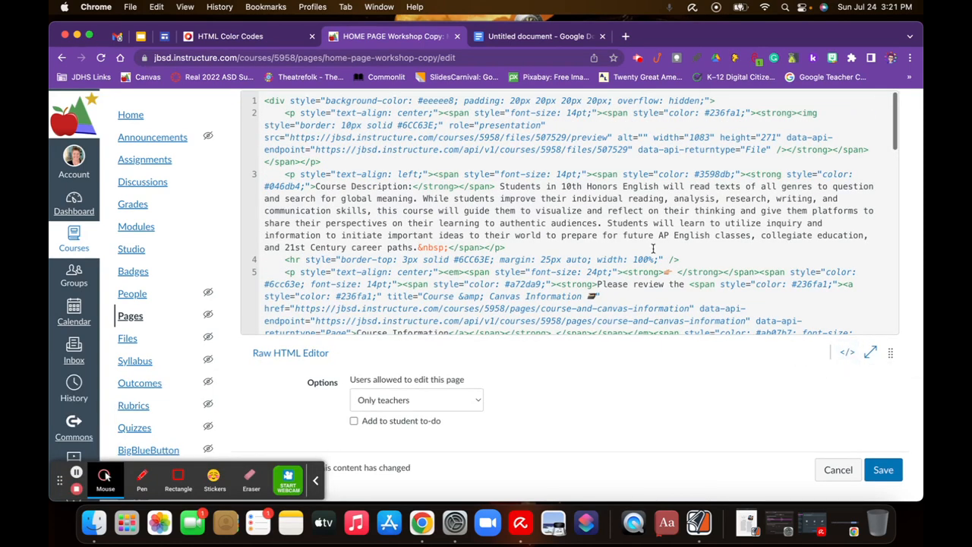
scroll(653, 249, "down", 3)
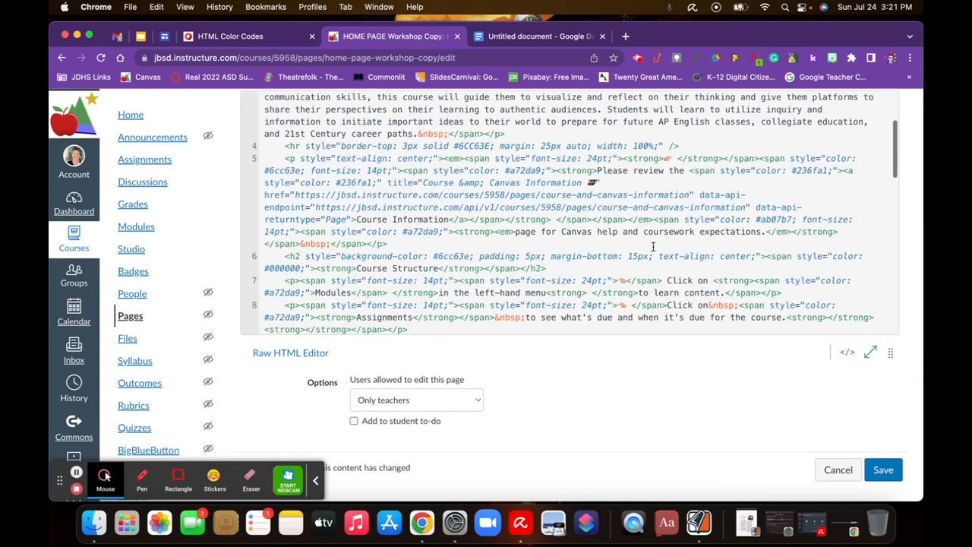
scroll(652, 246, "down", 5)
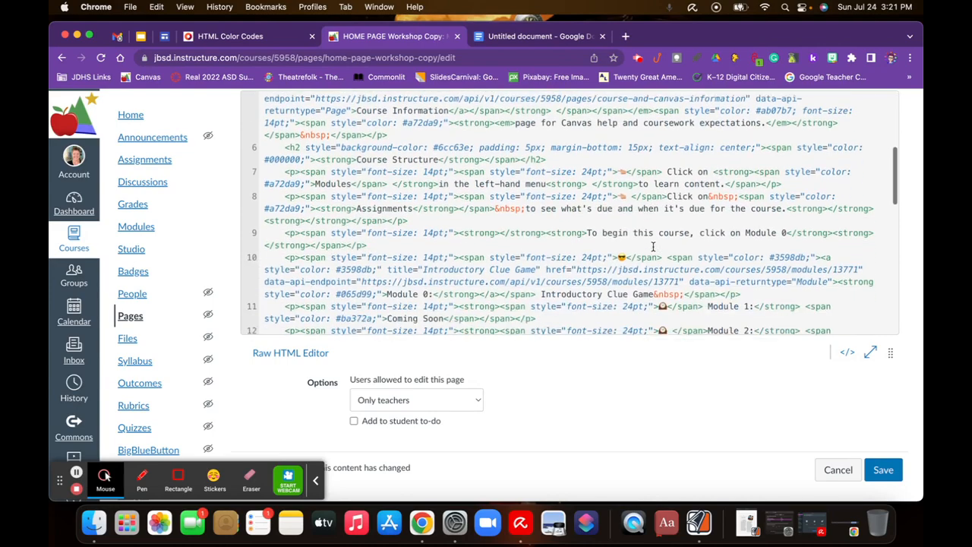
scroll(652, 246, "down", 5)
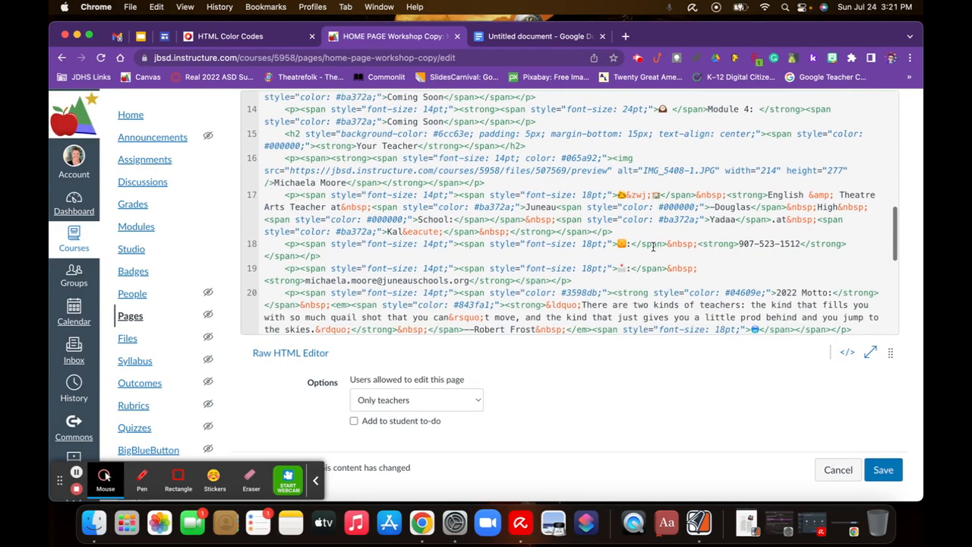
scroll(652, 246, "up", 1)
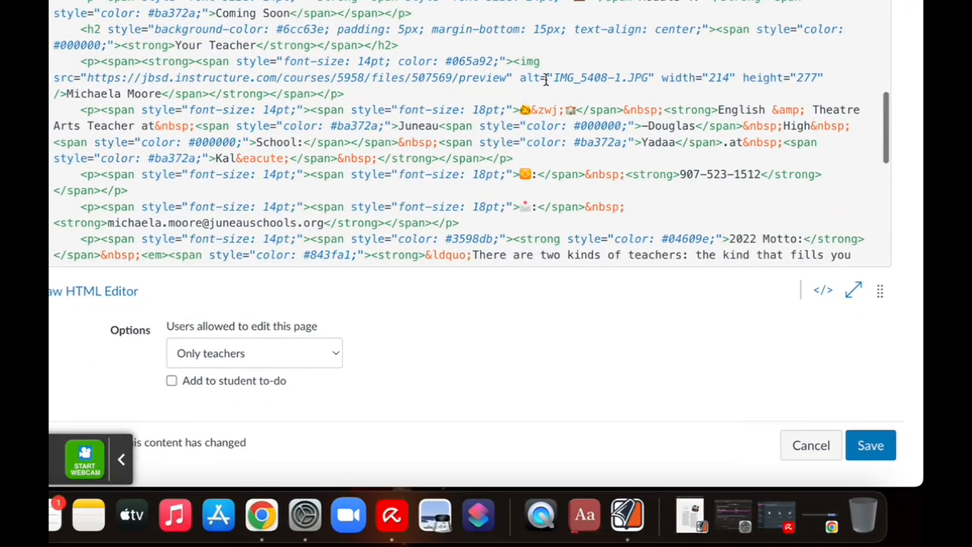
left_click_drag(544, 61, 521, 64)
left_click(554, 63)
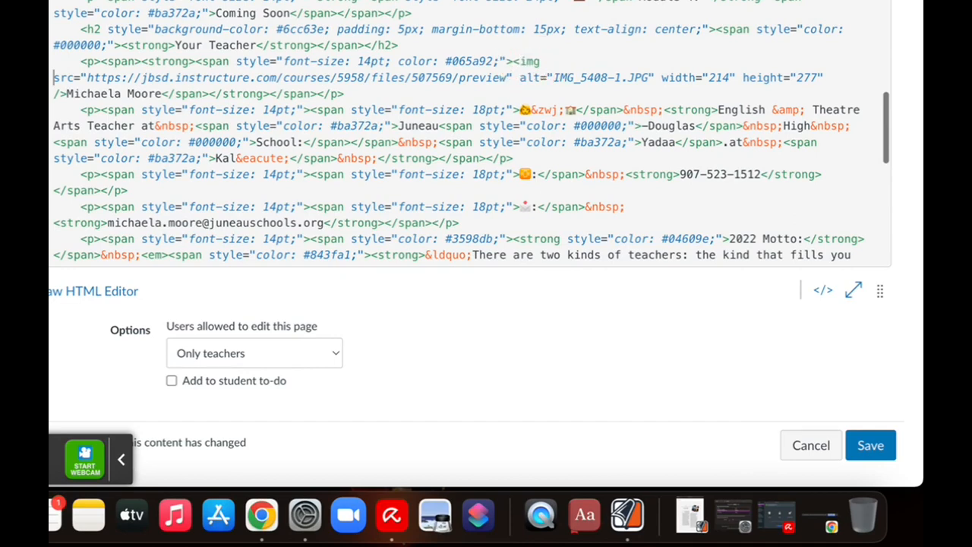
left_click(553, 58)
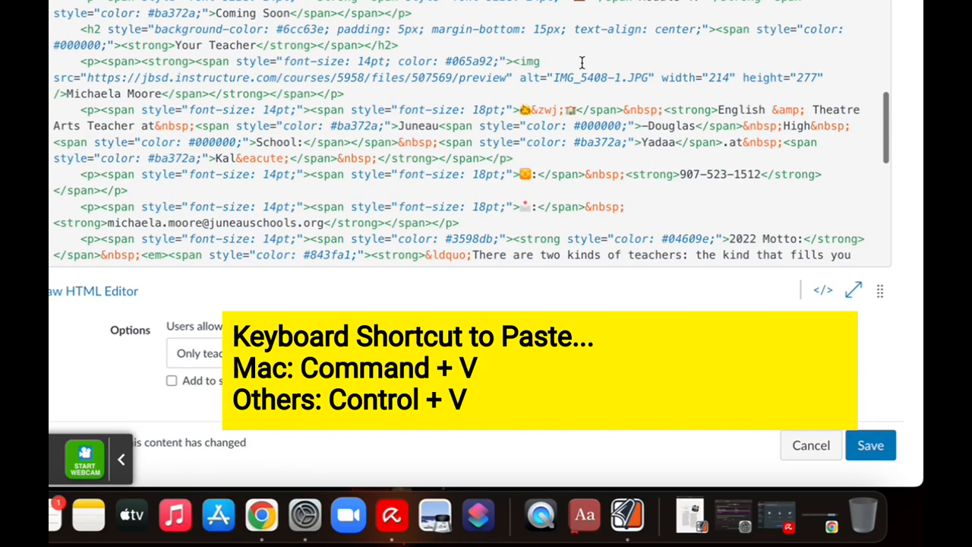
type("style=\"float: left; margin-right: 25px; border: 5px solid #6CC63E; padding: 3px; margin: 5px;\"")
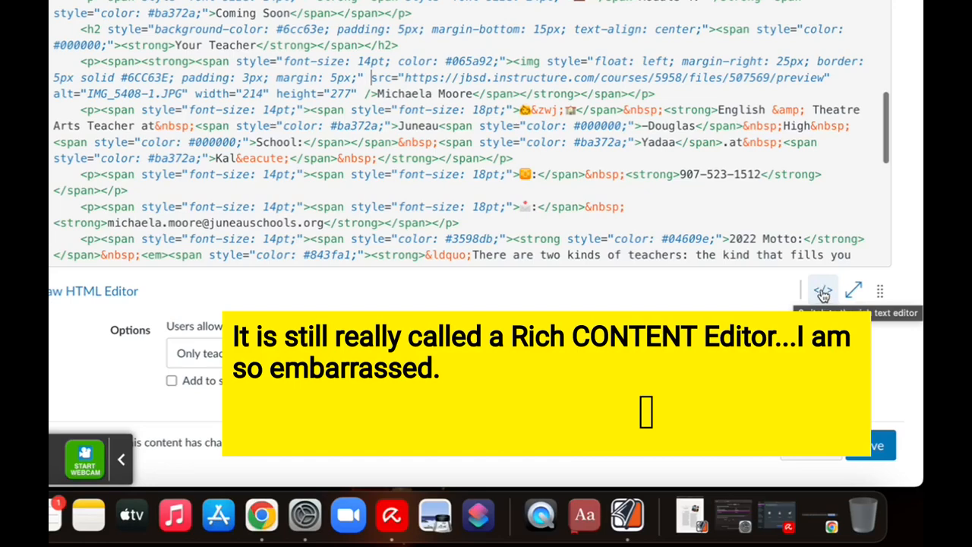
Return to the visual editor and enlarge the bordered teacher photo slightly until the Meet Your Instructor Page link sits beside it
left_click(824, 293)
scroll(550, 208, "down", 10)
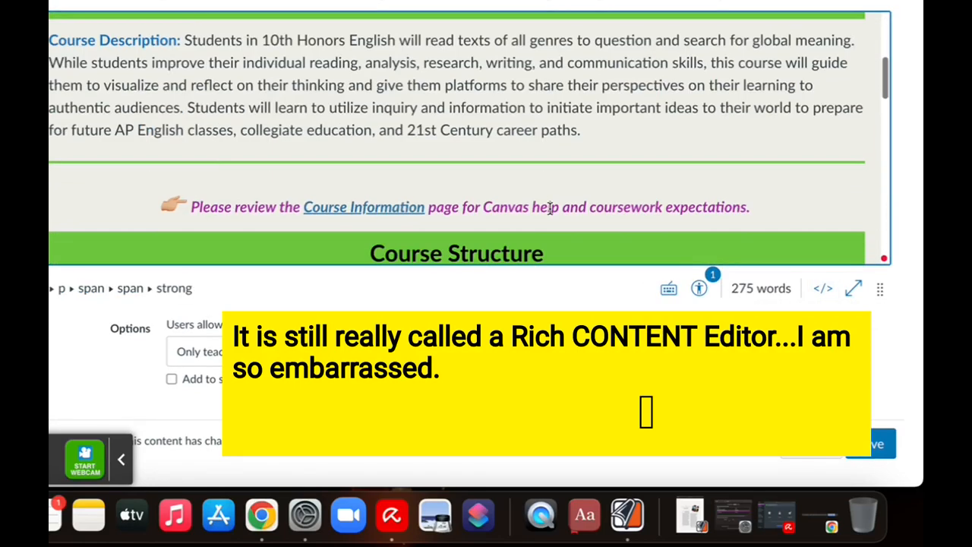
scroll(550, 209, "down", 6)
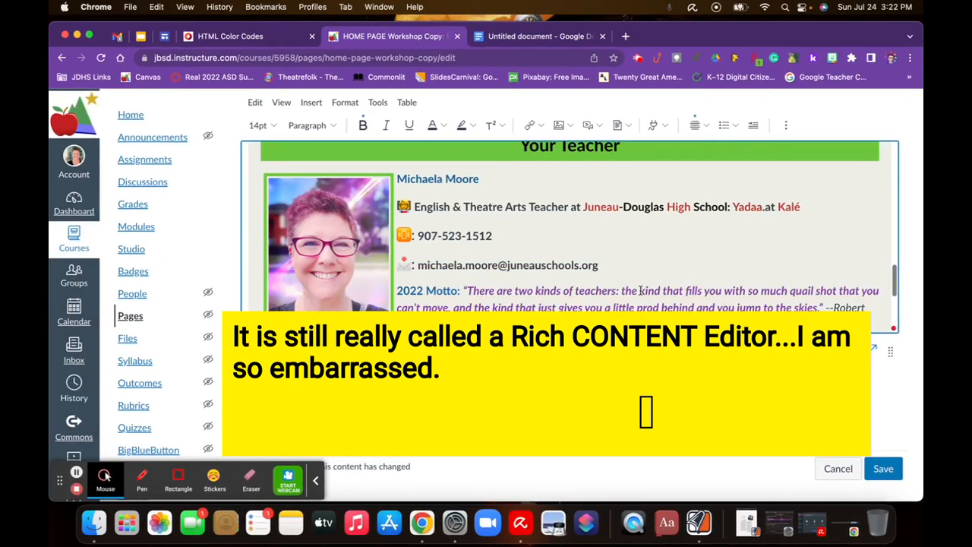
scroll(641, 290, "down", 2)
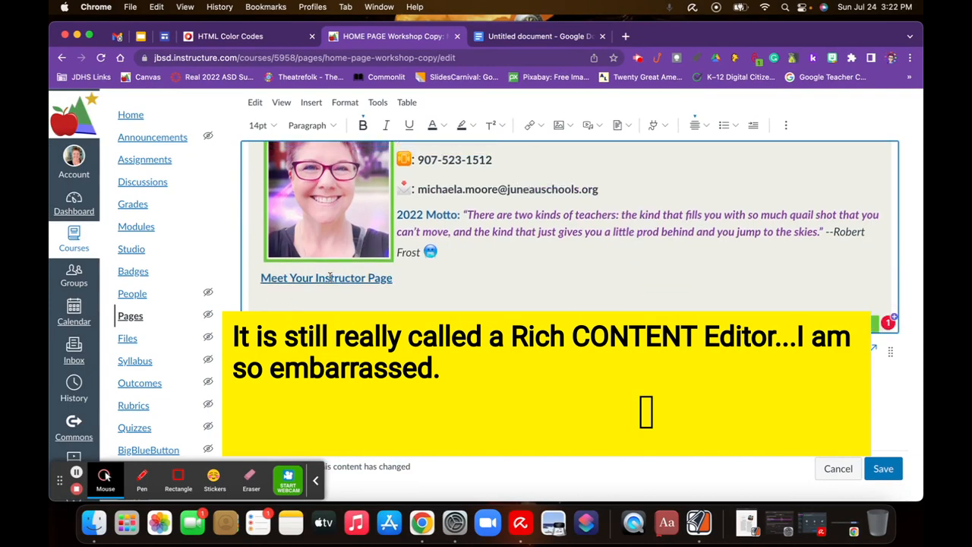
left_click(337, 232)
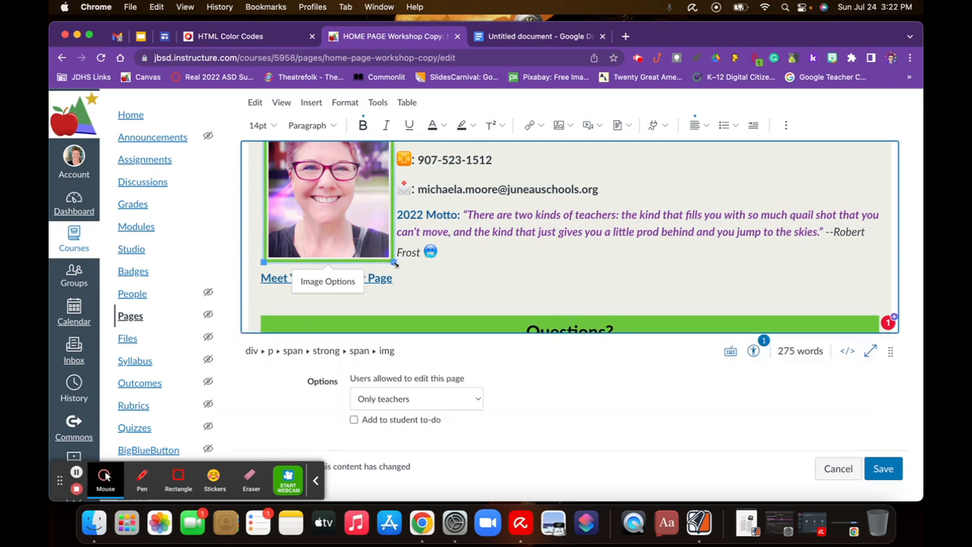
left_click_drag(395, 263, 414, 290)
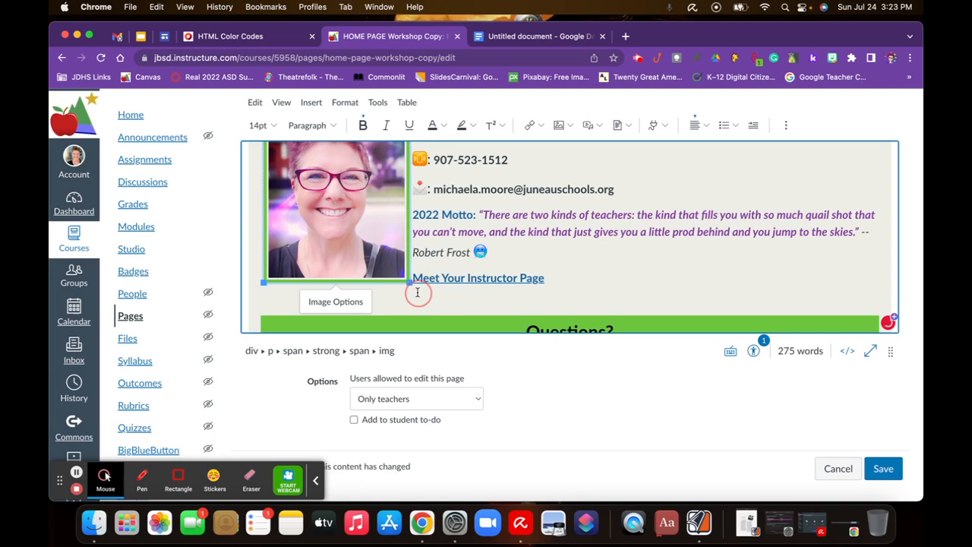
left_click(566, 282)
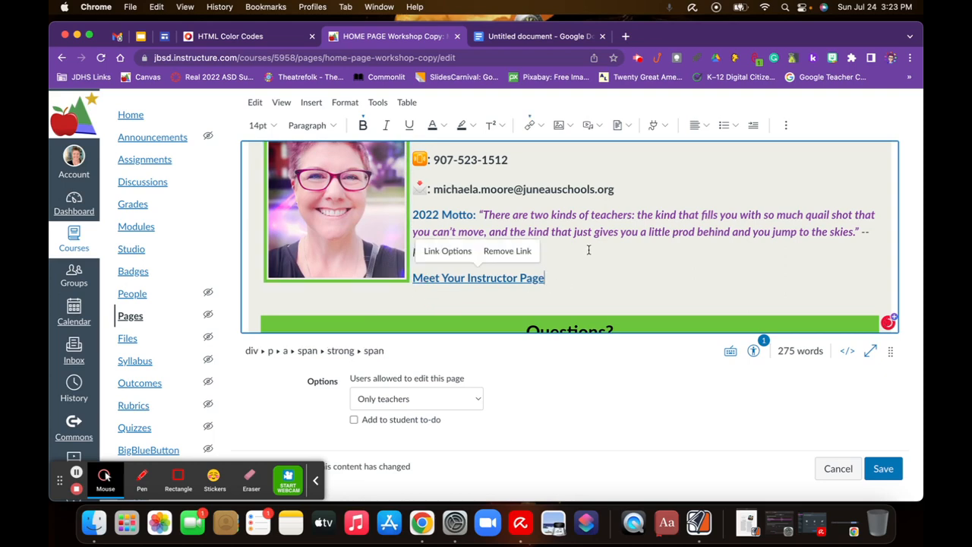
scroll(588, 250, "up", 3)
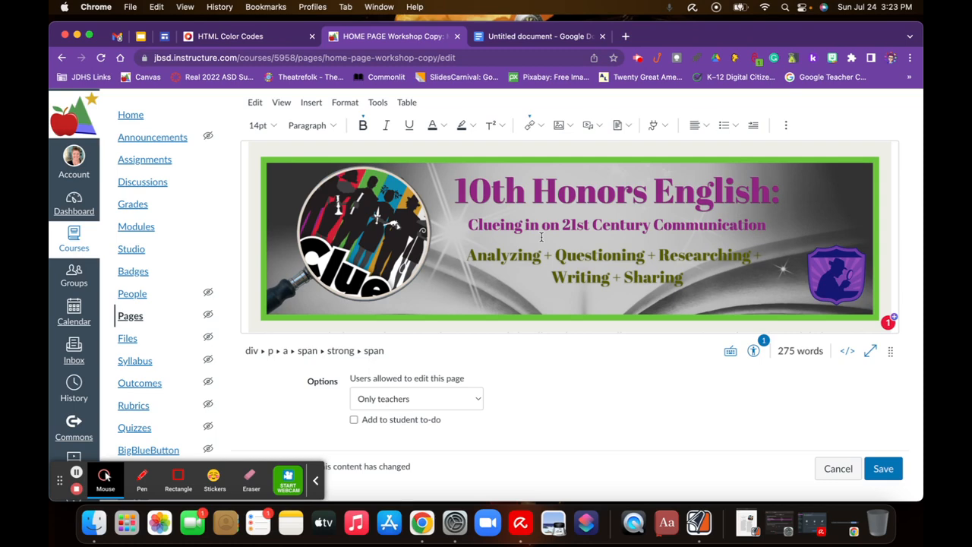
Copy style="border: 10px solid #6CC63E;" role="presentation" from the banner's img tag in the raw HTML and paste it below the saved code in Google Docs
left_click(848, 351)
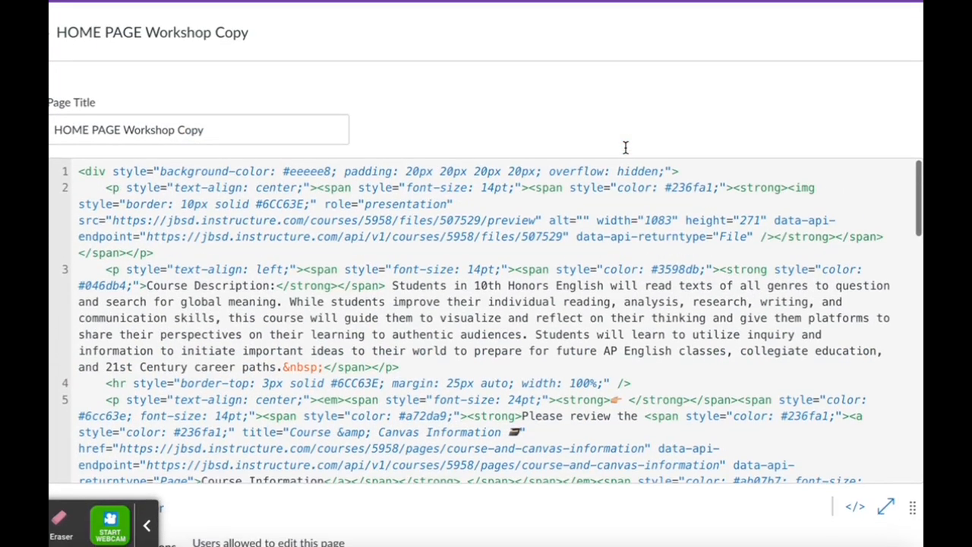
scroll(458, 274, "down", 2)
scroll(458, 273, "up", 2)
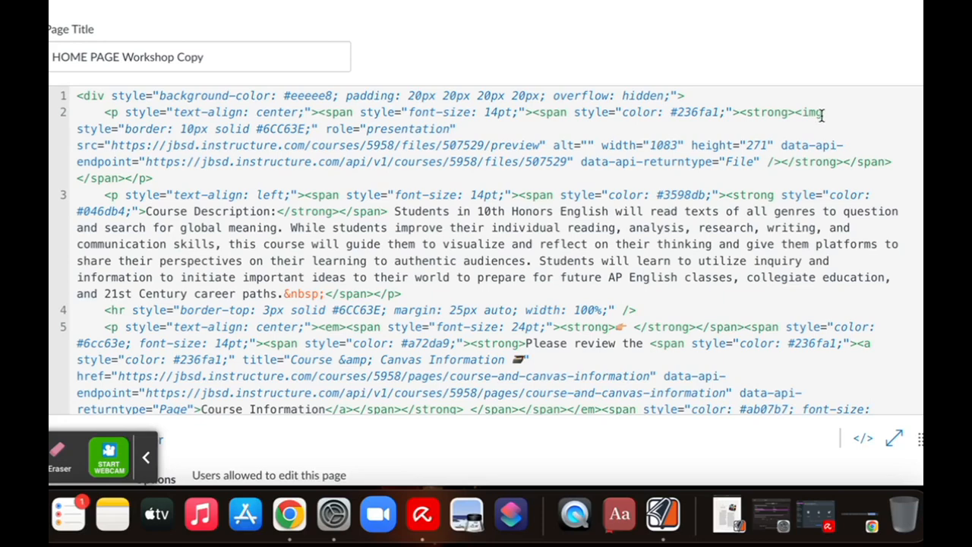
left_click(77, 130)
left_click_drag(77, 130, 456, 127)
key("super+c")
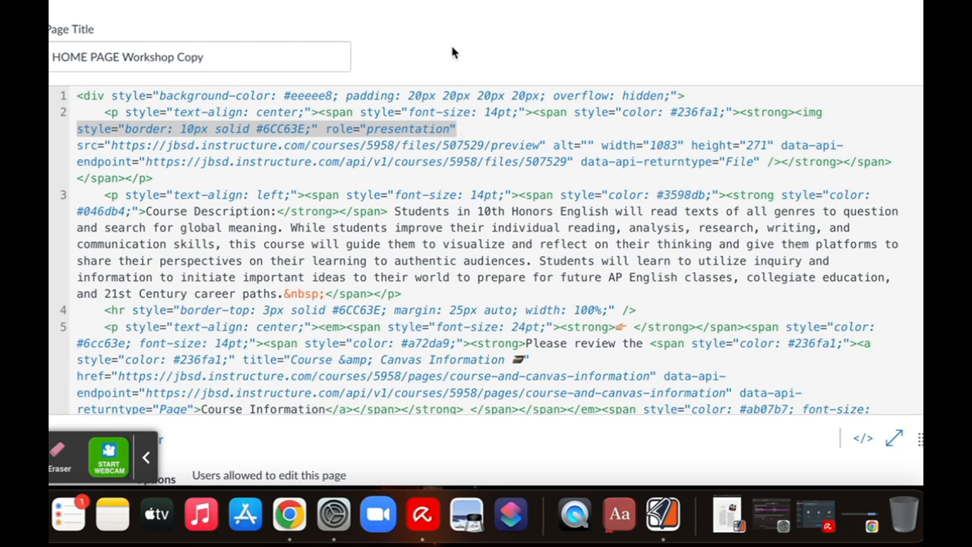
left_click(465, 129)
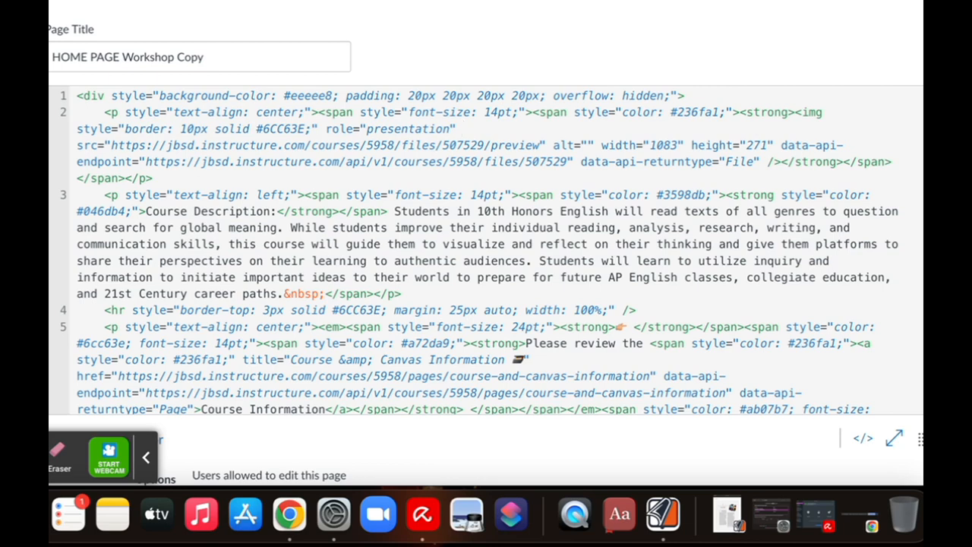
left_click(360, 2)
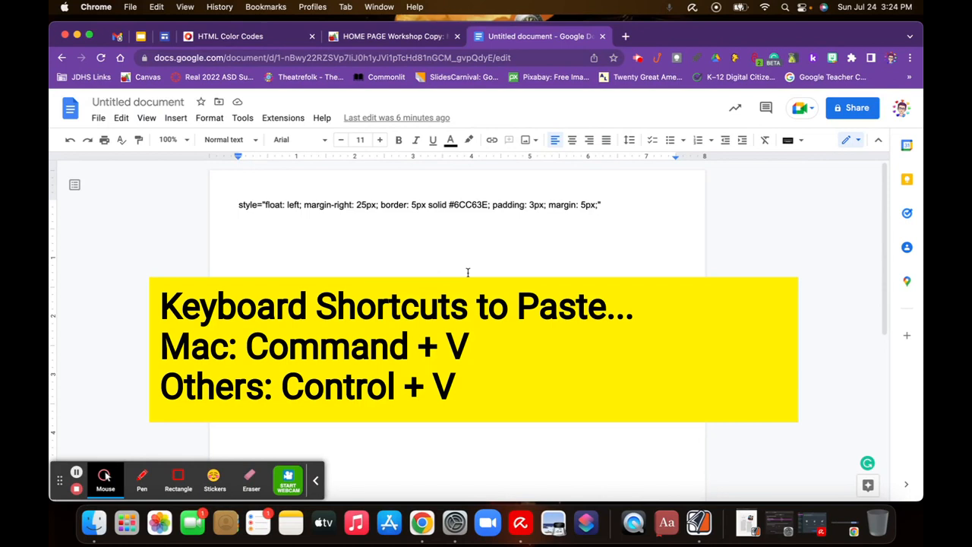
key("super+v")
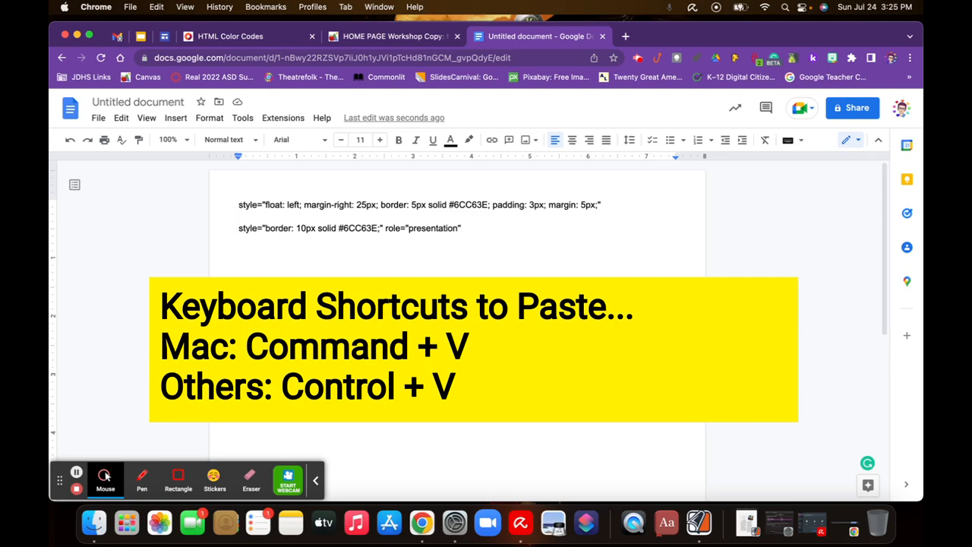
Return to the Canvas page's visual editor and delete the old 10th Honors English Clue banner above the Course Description
left_click(392, 36)
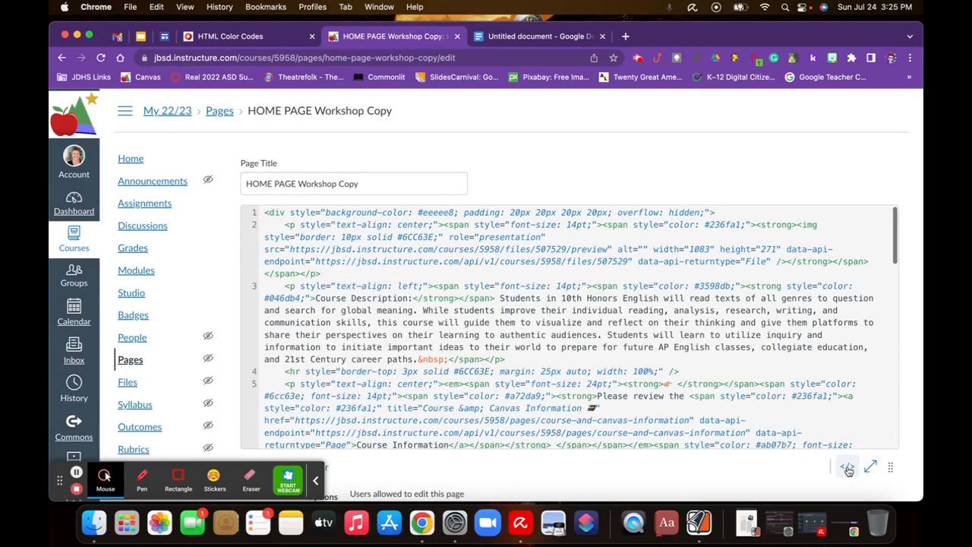
left_click(847, 467)
scroll(663, 359, "down", 1)
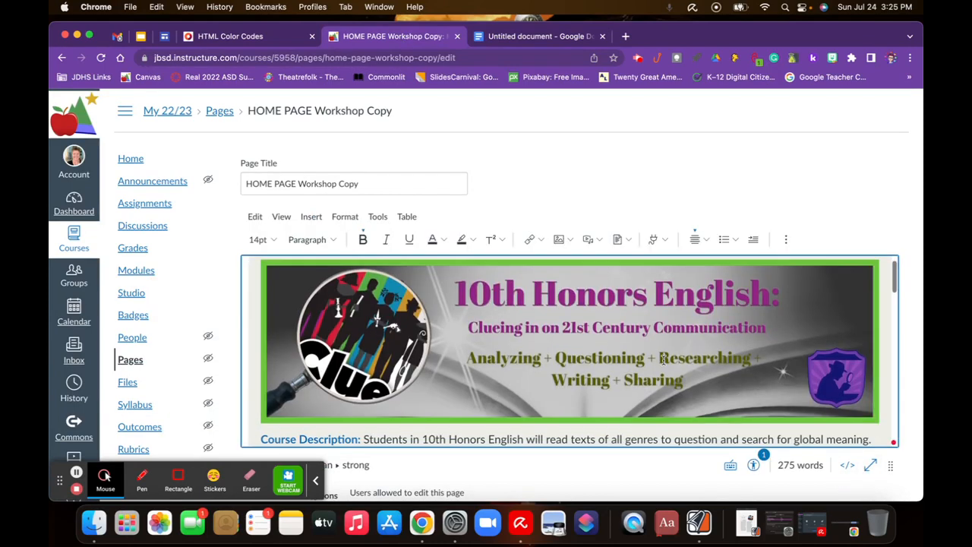
scroll(663, 360, "up", 1)
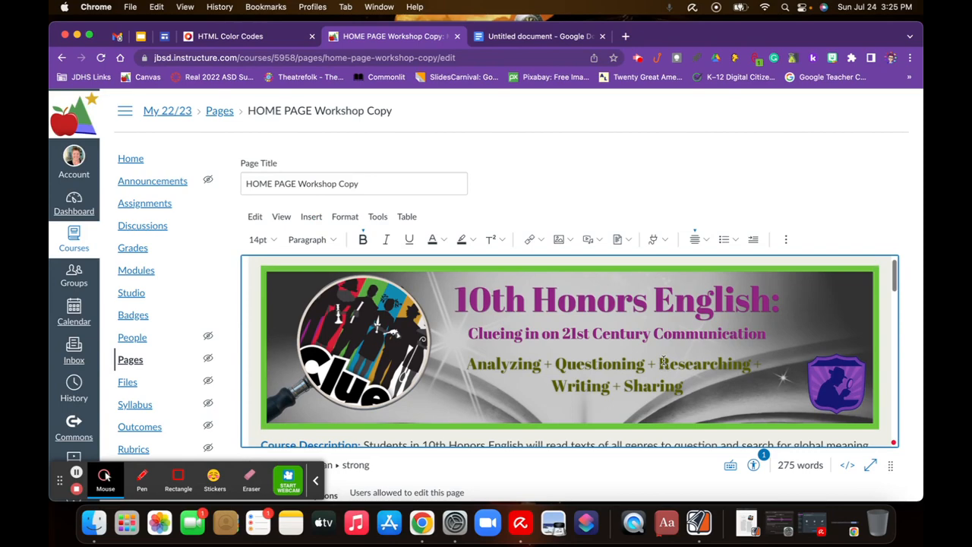
left_click(602, 343)
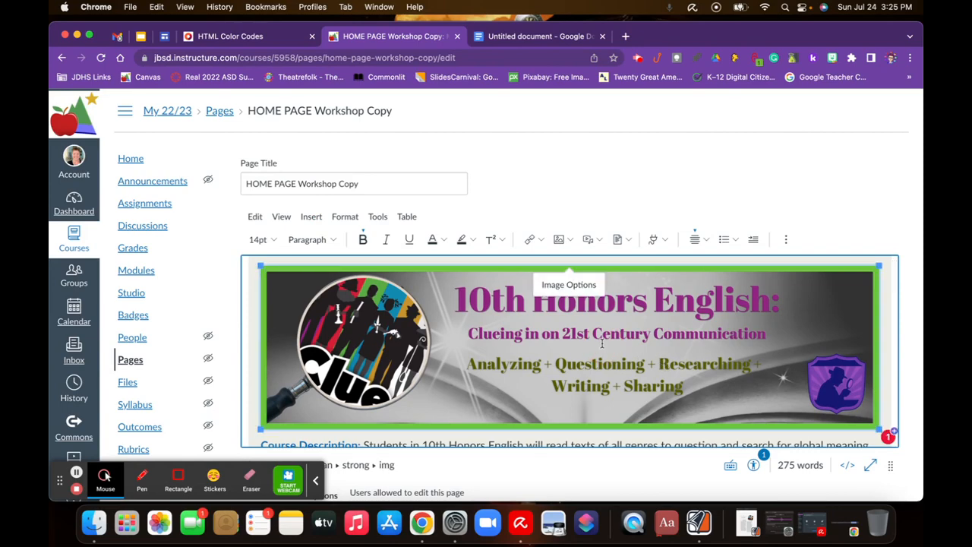
key("BackSpace")
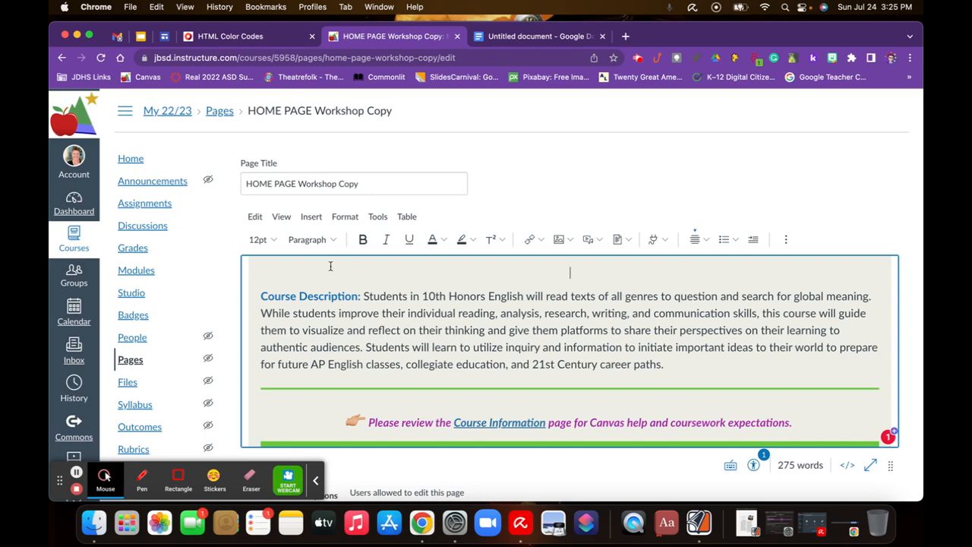
Upload 2022 English Banner.png from the computer's Desktop above the Course Description and shrink it proportionally to about 974 by 244 pixels
left_click(311, 218)
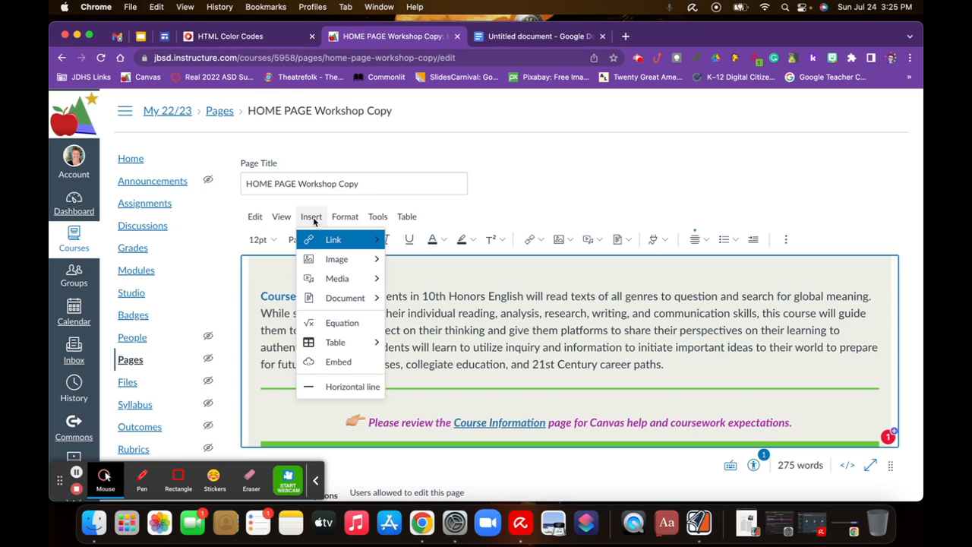
mouse_move(330, 259)
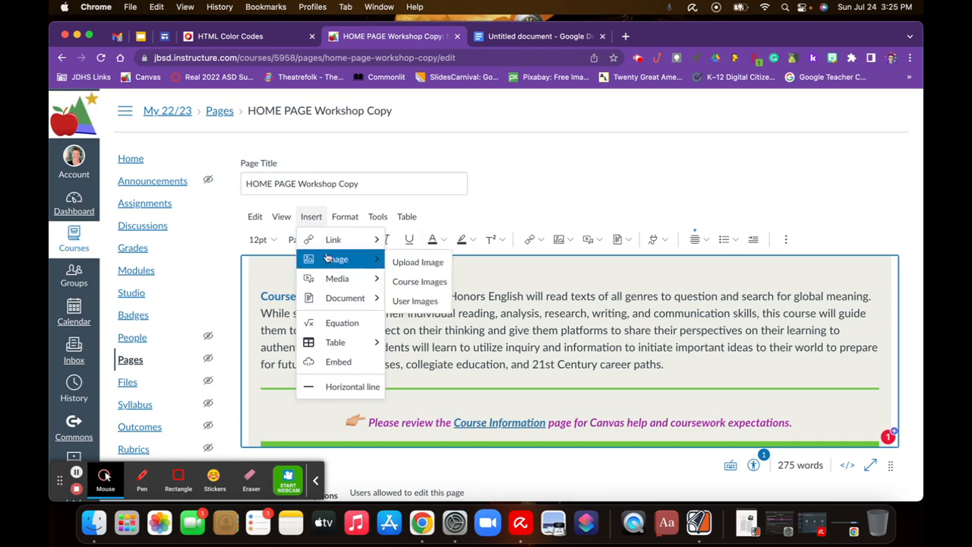
left_click(430, 263)
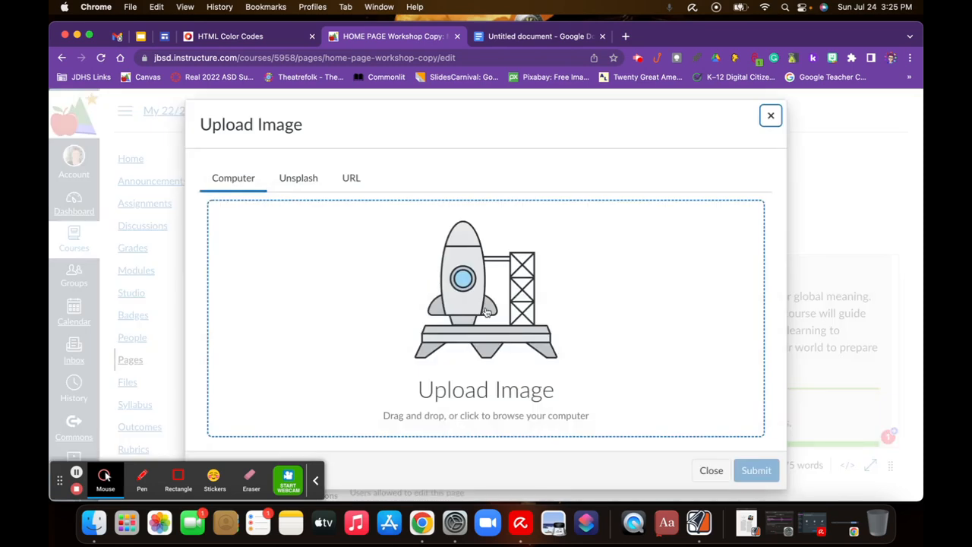
left_click(486, 312)
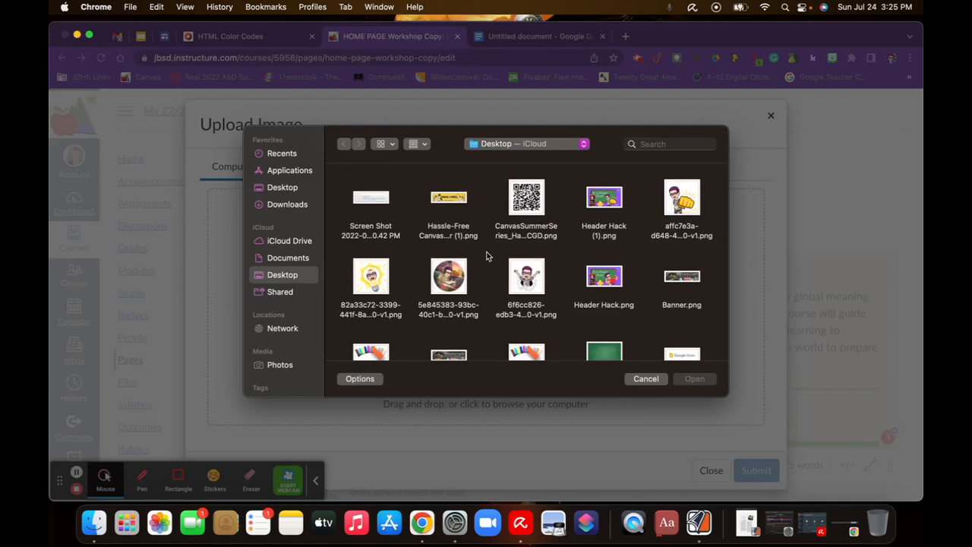
scroll(487, 256, "down", 3)
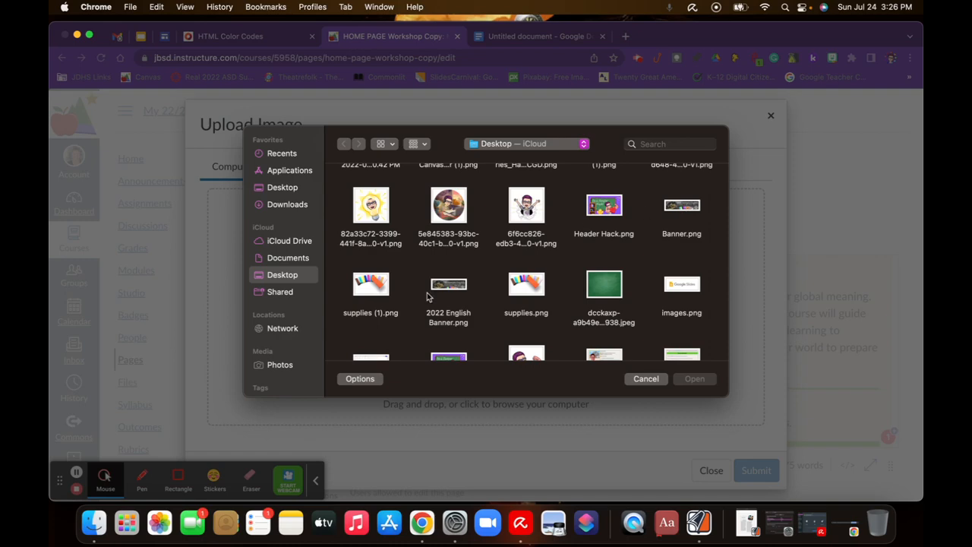
left_click(451, 286)
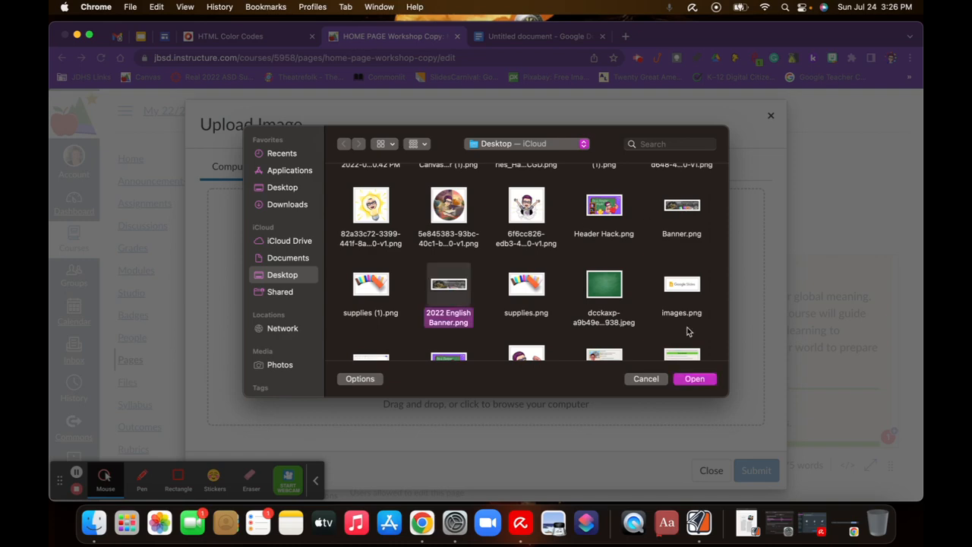
left_click(696, 379)
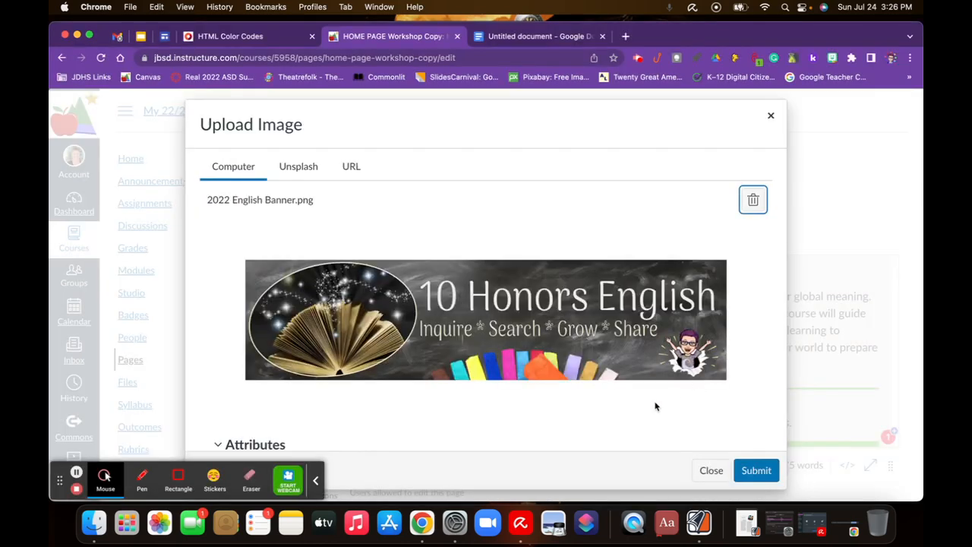
left_click(756, 472)
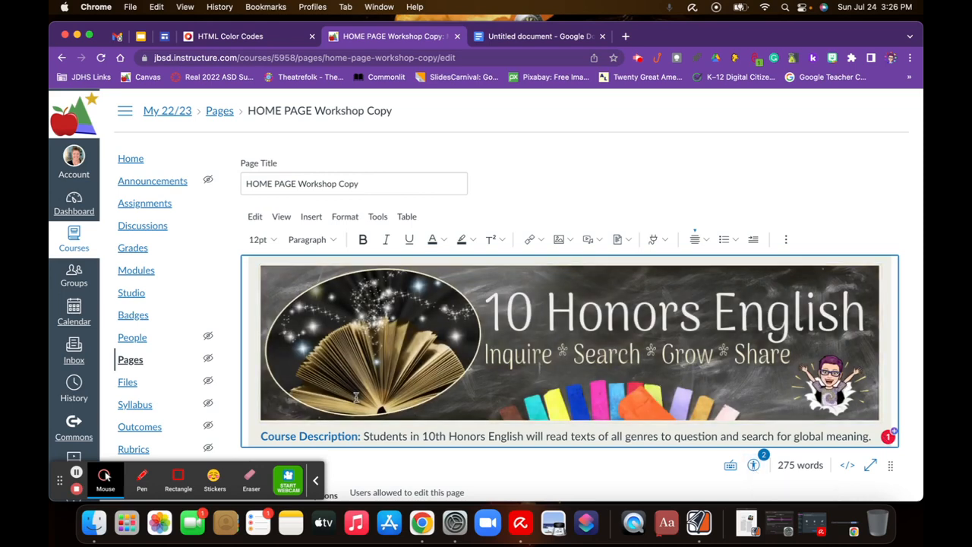
left_click(370, 355)
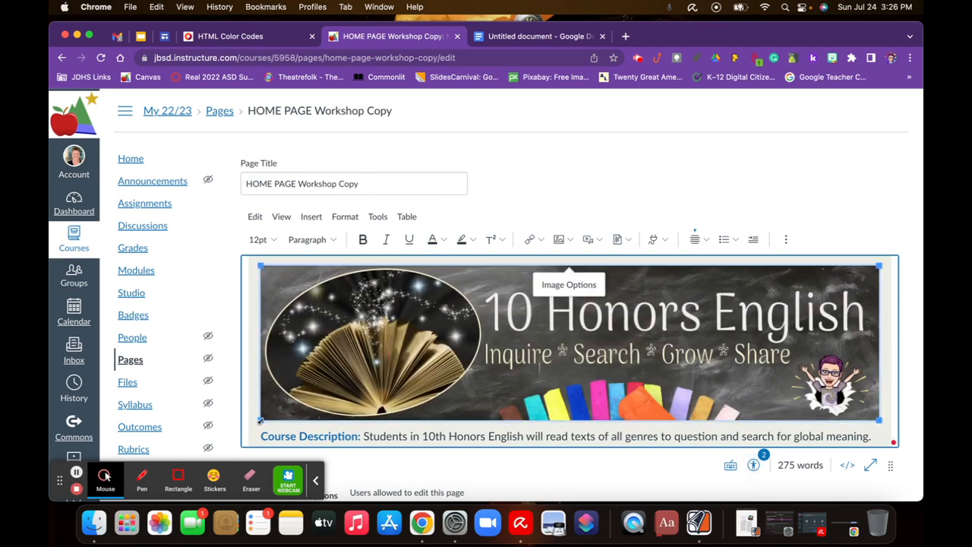
left_click_drag(260, 418, 286, 394)
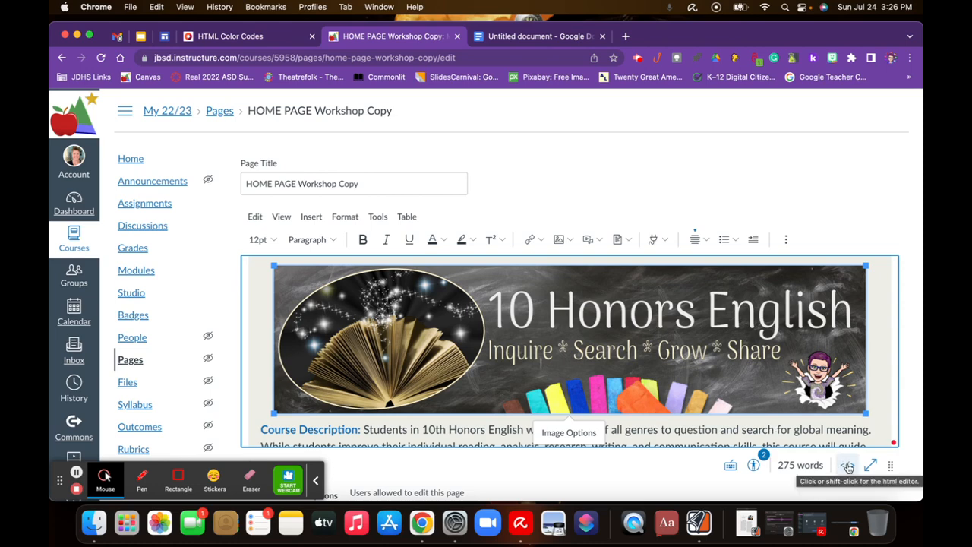
Open the page's raw HTML at the new banner's img tag and copy style="border: 10px solid #6CC63E;" role="presentation" from the Google Docs document
left_click(848, 466)
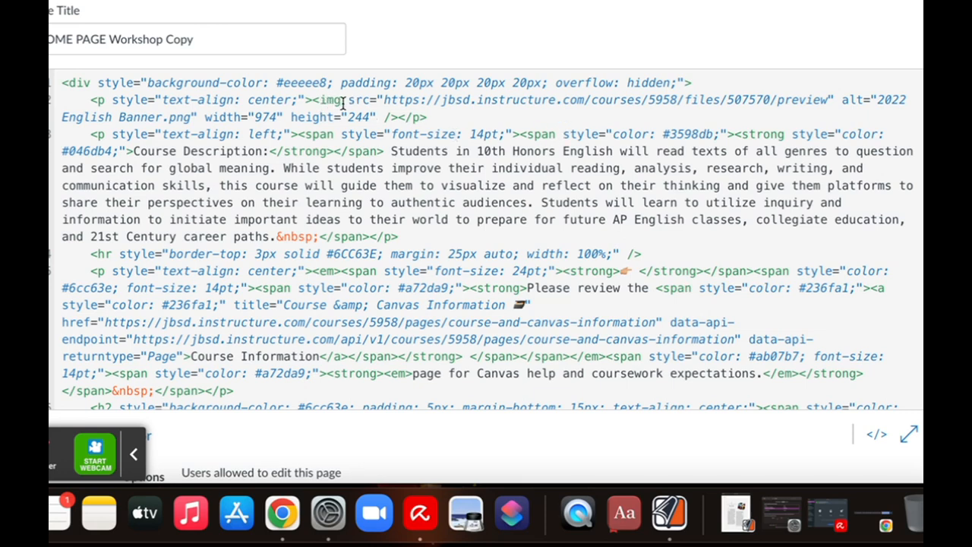
left_click(331, 105)
left_click(346, 101)
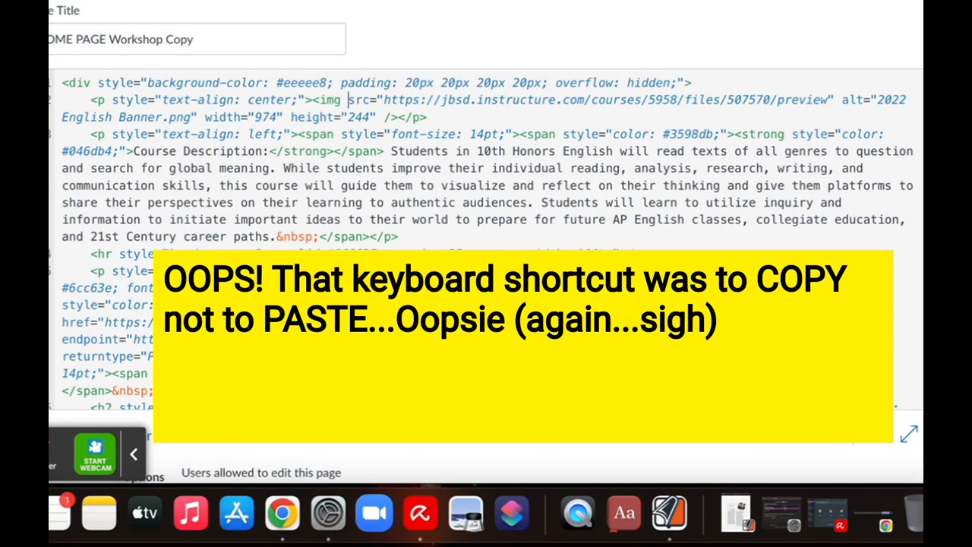
key("ctrl+Tab")
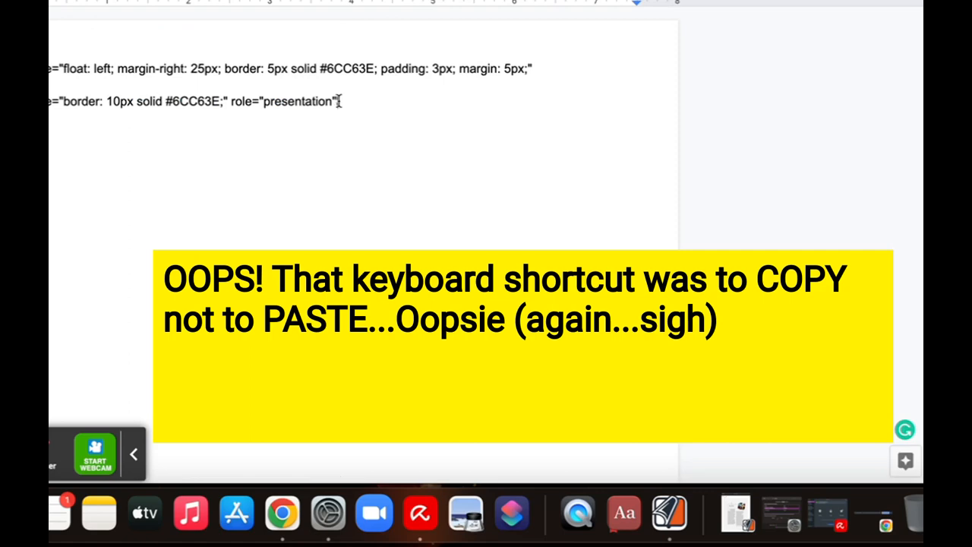
left_click_drag(341, 101, 275, 101)
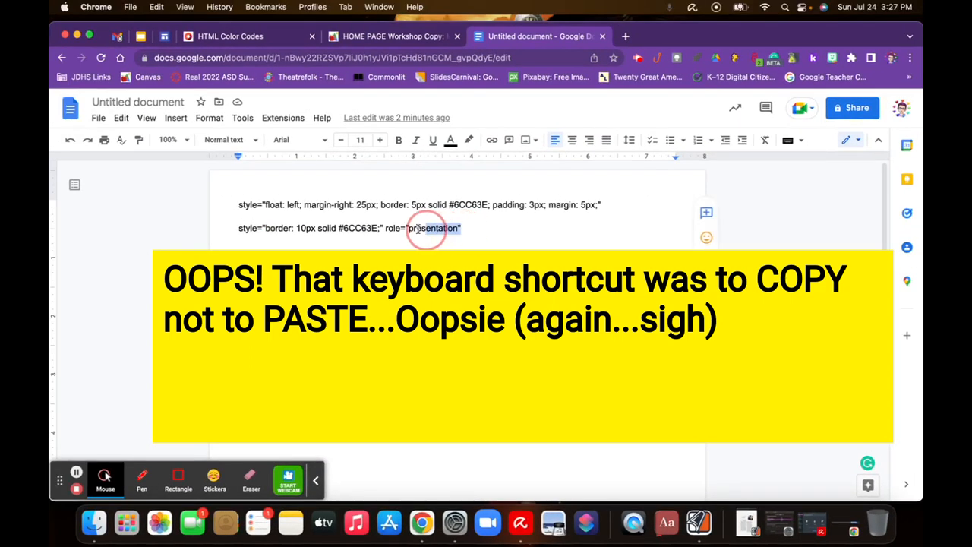
left_click_drag(418, 229, 237, 229)
key("super+c")
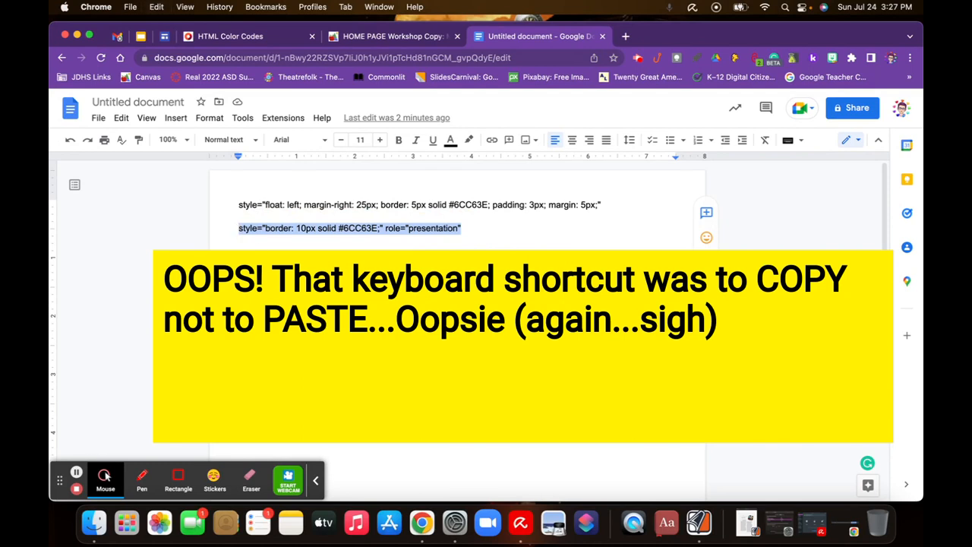
left_click(378, 229)
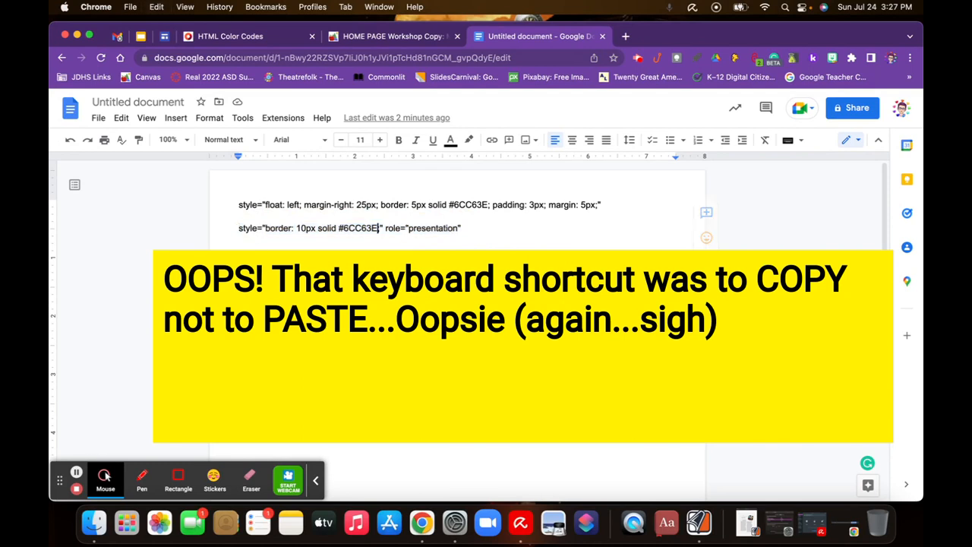
Back in the Canvas page's HTML, insert style="border: 10px solid #6CC63E;" role="presentation" between <img and src in the new banner's tag
left_click(416, 41)
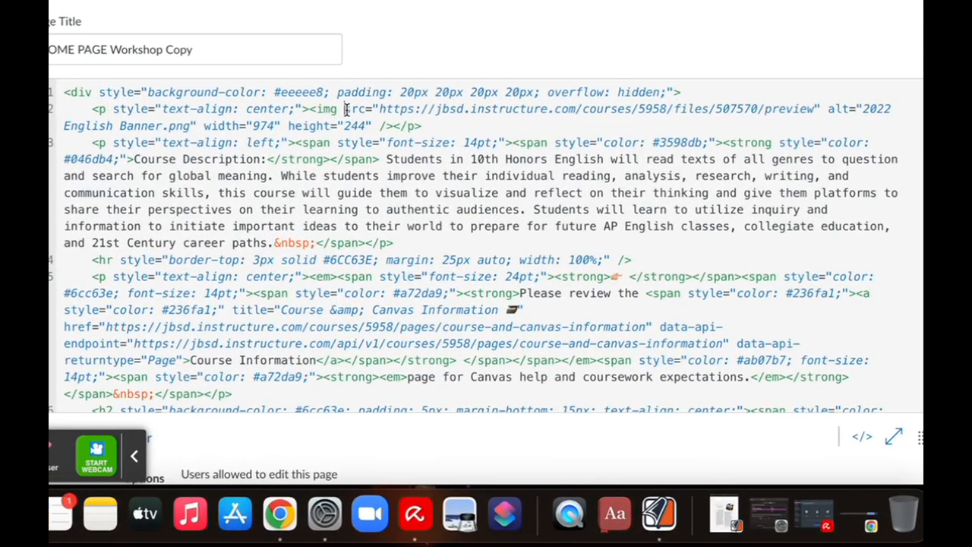
left_click(346, 109)
key("super+v")
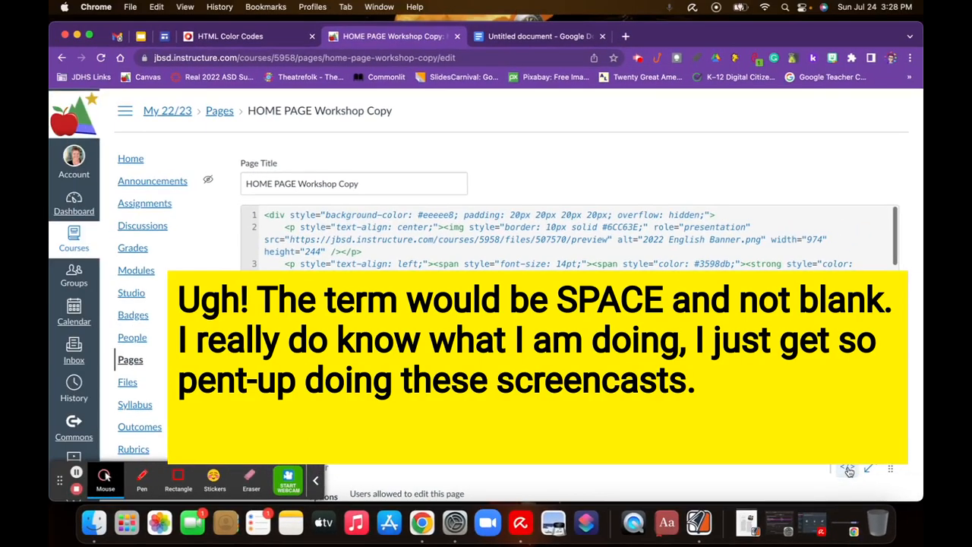
Return to the visual editor, enlarge the bordered banner proportionally to the full content width, and look over the page
left_click(847, 466)
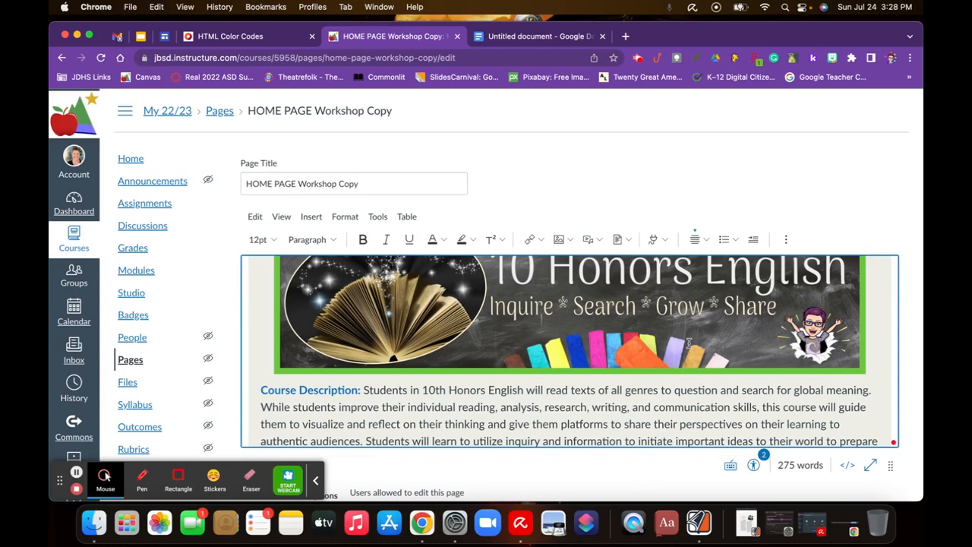
scroll(689, 344, "up", 2)
scroll(478, 365, "down", 2)
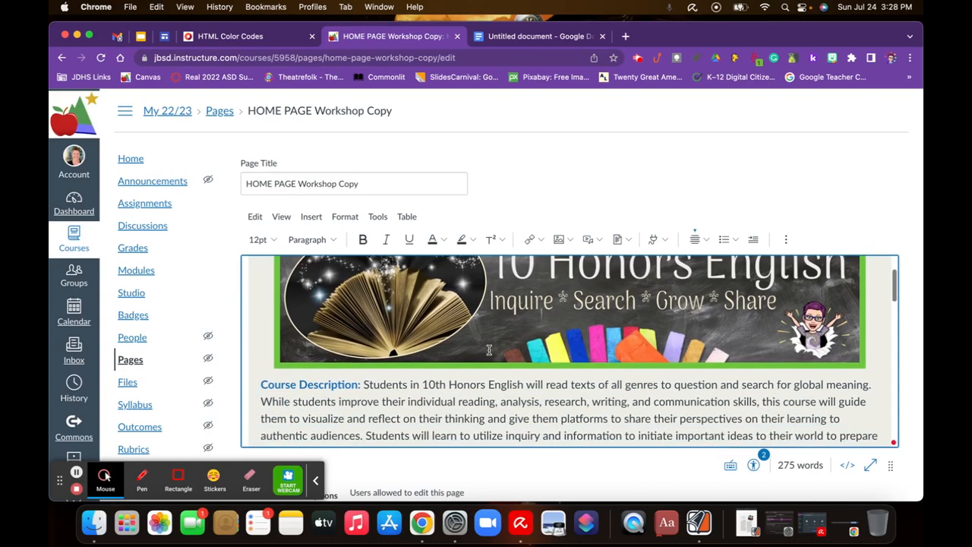
left_click(486, 345)
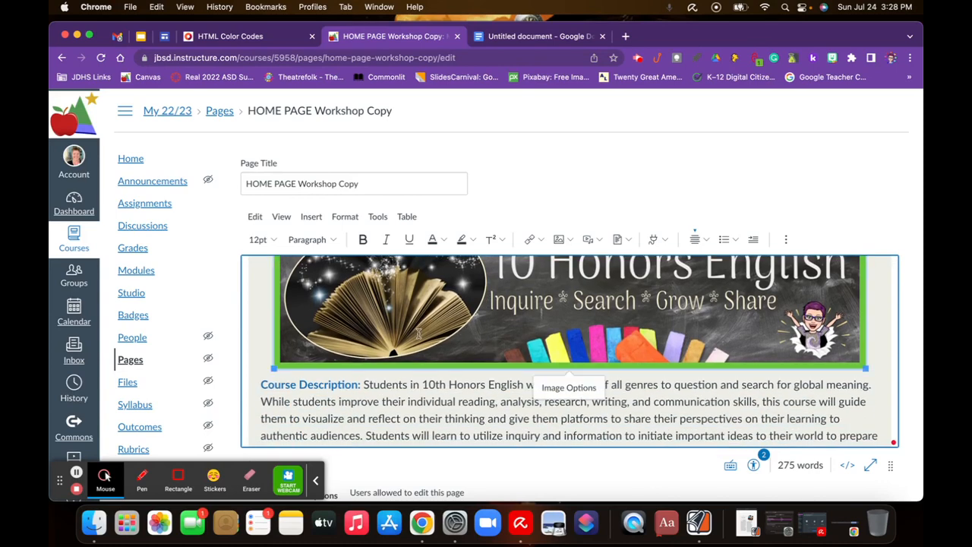
left_click_drag(273, 369, 264, 378)
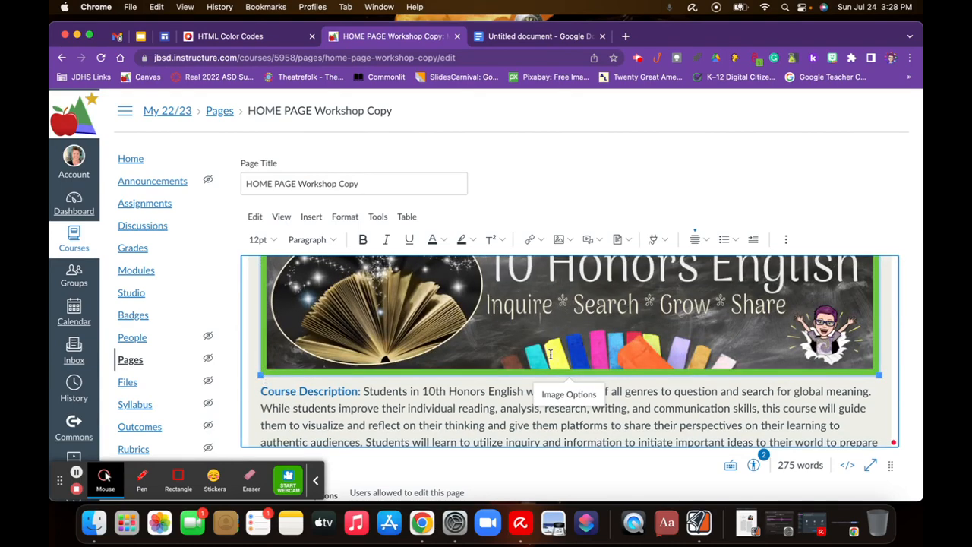
scroll(551, 354, "up", 1)
scroll(551, 354, "down", 10)
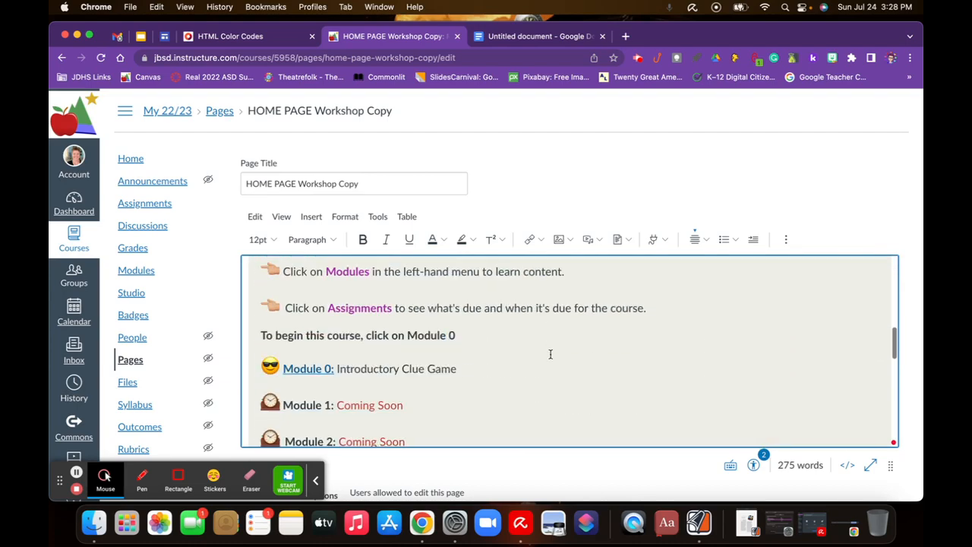
scroll(551, 354, "down", 5)
scroll(551, 354, "up", 15)
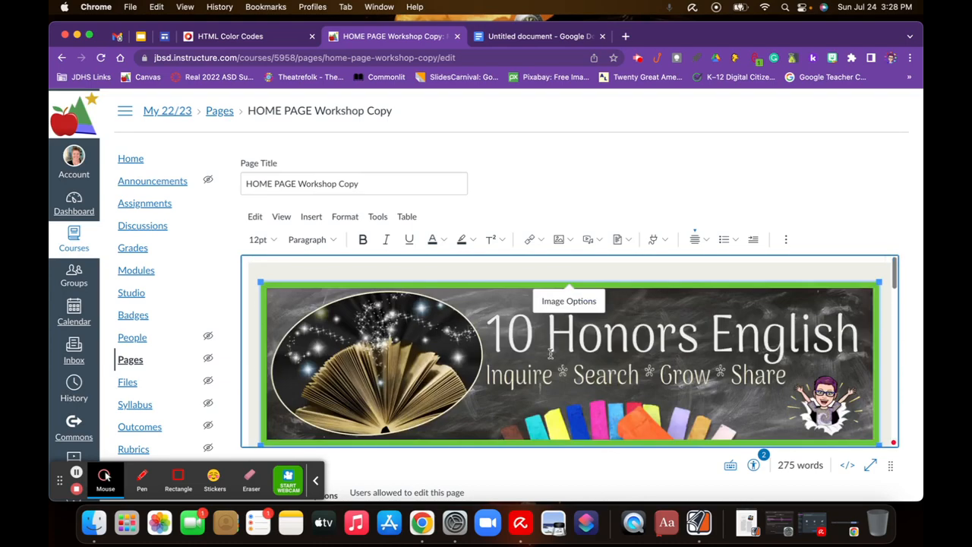
Examine the green accents on the page: the banner border, the divider below the Course Description and the Course Structure heading
scroll(654, 388, "down", 4)
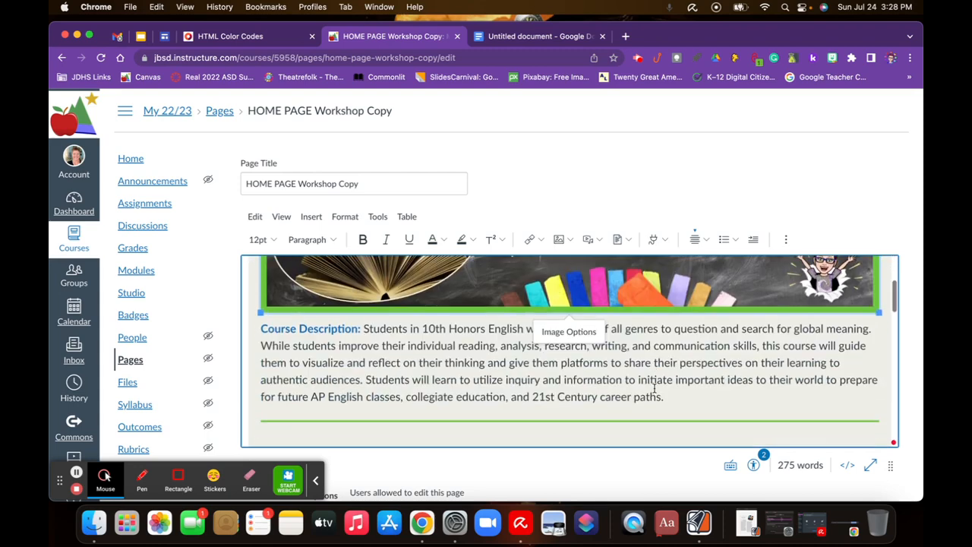
scroll(531, 383, "up", 1)
scroll(531, 384, "up", 3)
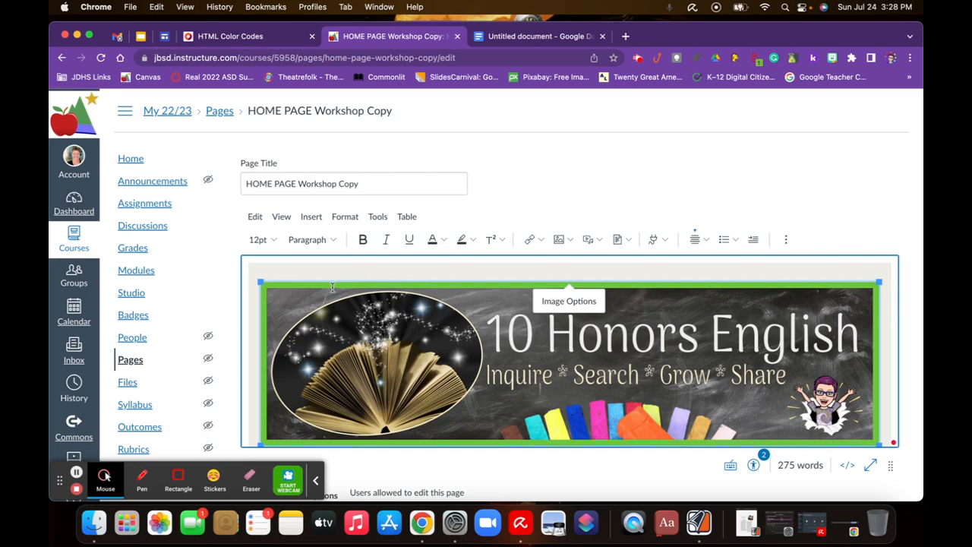
scroll(568, 365, "down", 5)
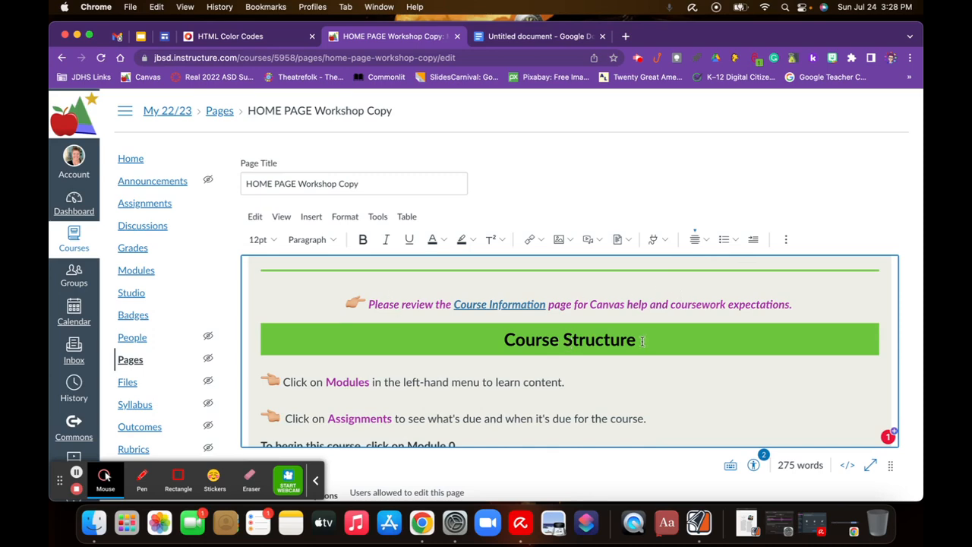
scroll(654, 326, "up", 5)
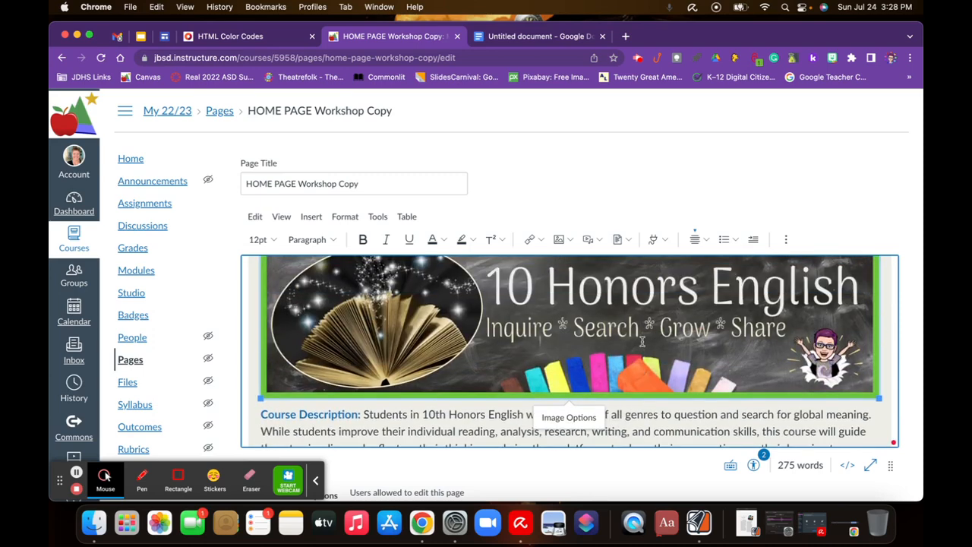
scroll(642, 342, "down", 3)
scroll(642, 341, "up", 3)
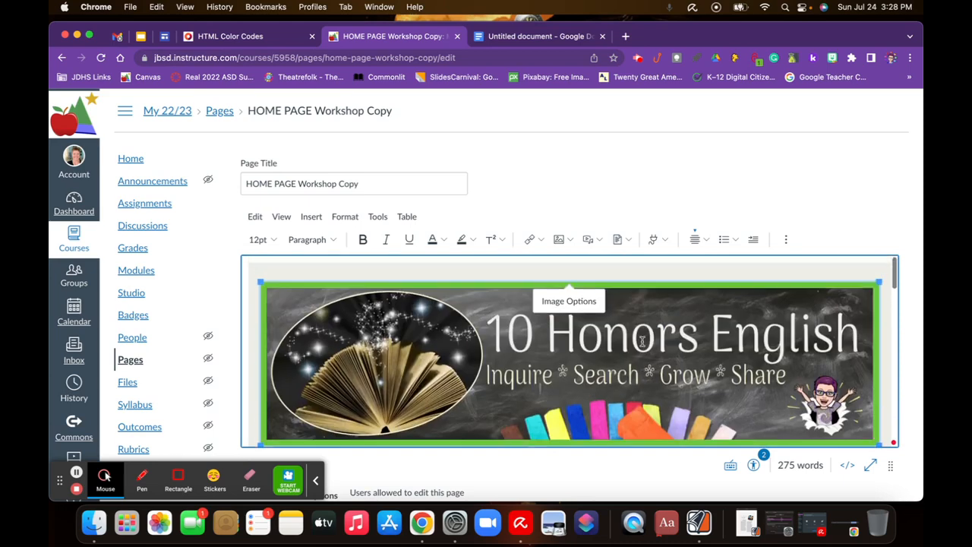
scroll(550, 345, "up", 2)
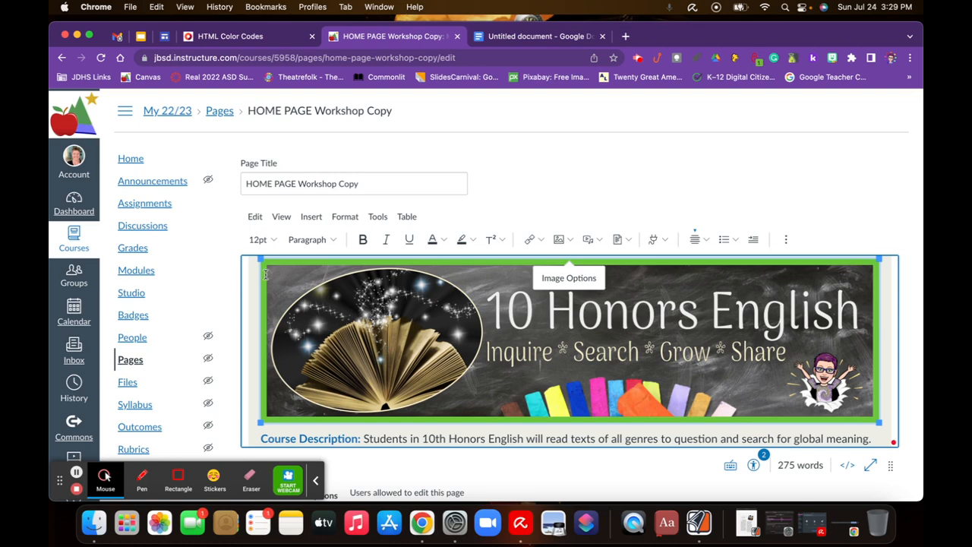
On the HTML Color Codes site, pick a medium purple, 9F55C9, and copy its hex code without the # sign
left_click(115, 371)
left_click(243, 37)
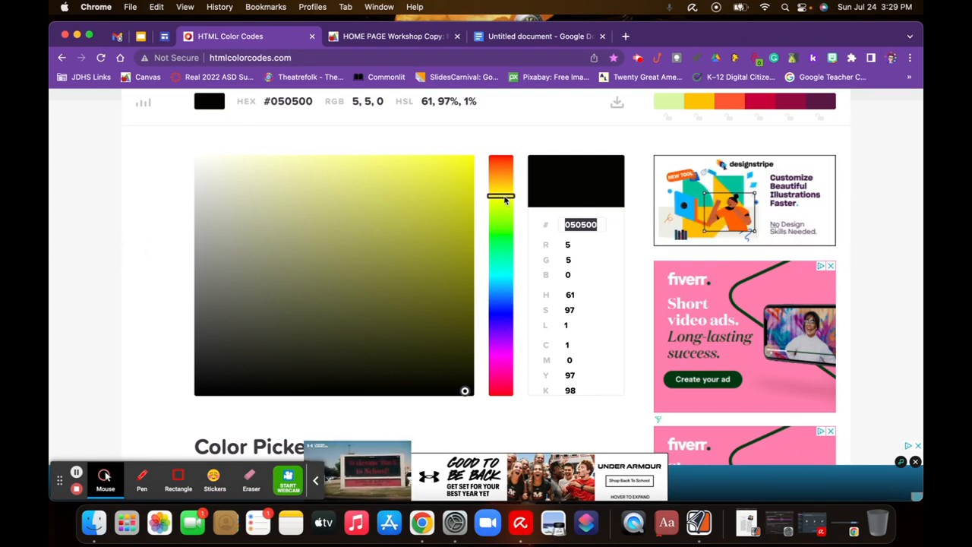
left_click_drag(506, 199, 504, 347)
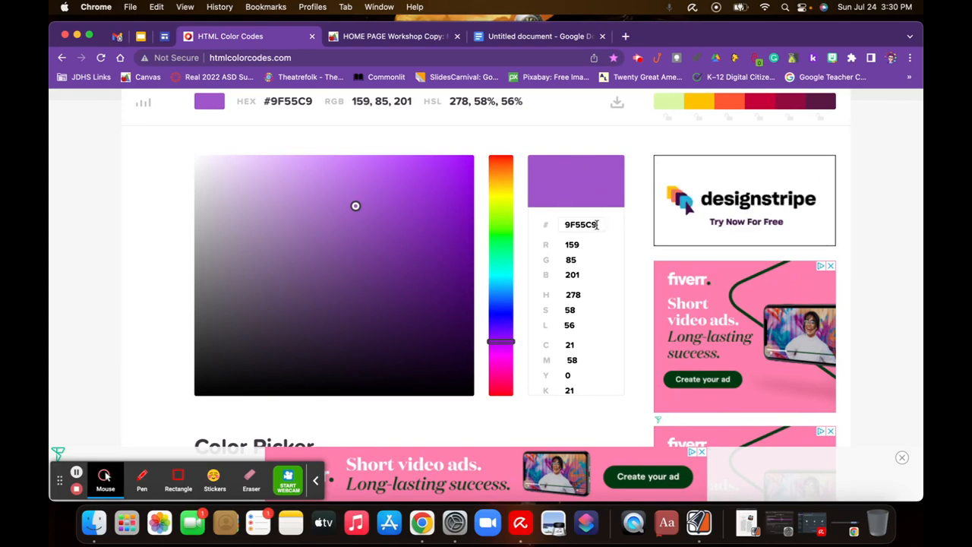
left_click_drag(597, 225, 564, 225)
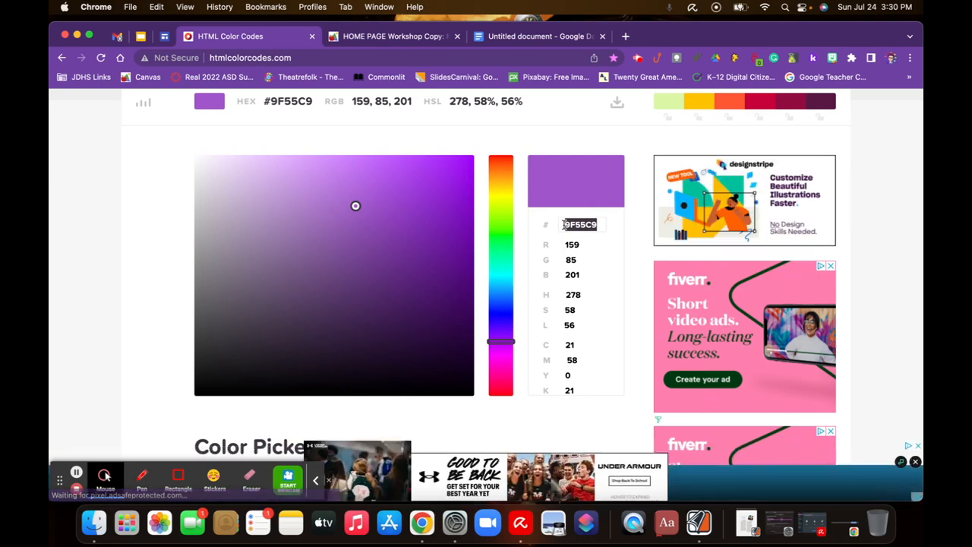
key("super+c")
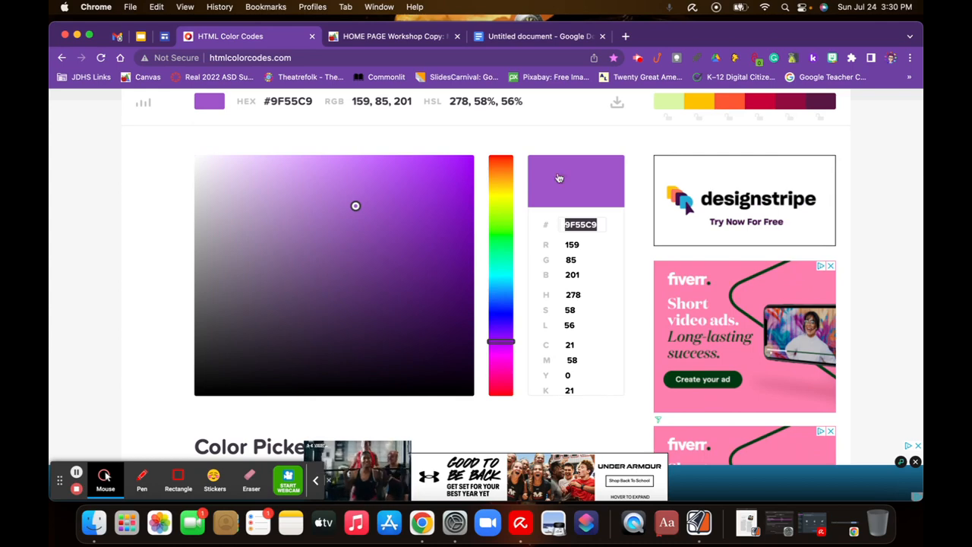
In the Canvas page's HTML, change the banner image's border color to #9F55C9 and return to the visual editor
left_click(395, 38)
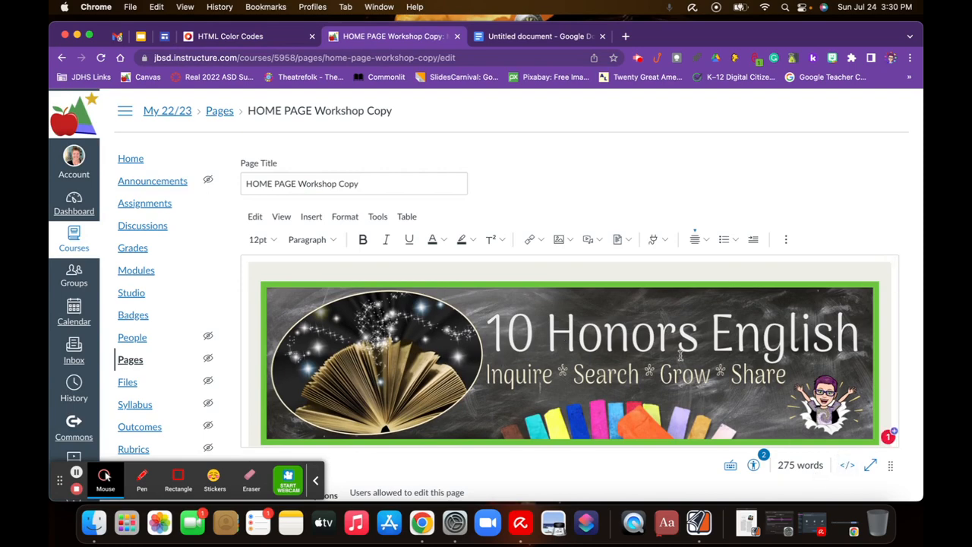
scroll(681, 355, "down", 1)
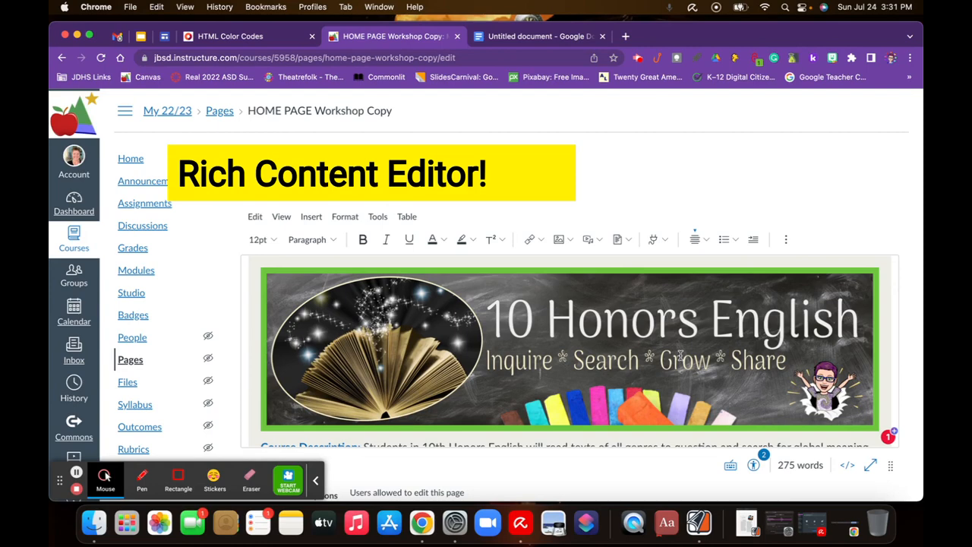
scroll(681, 355, "down", 1)
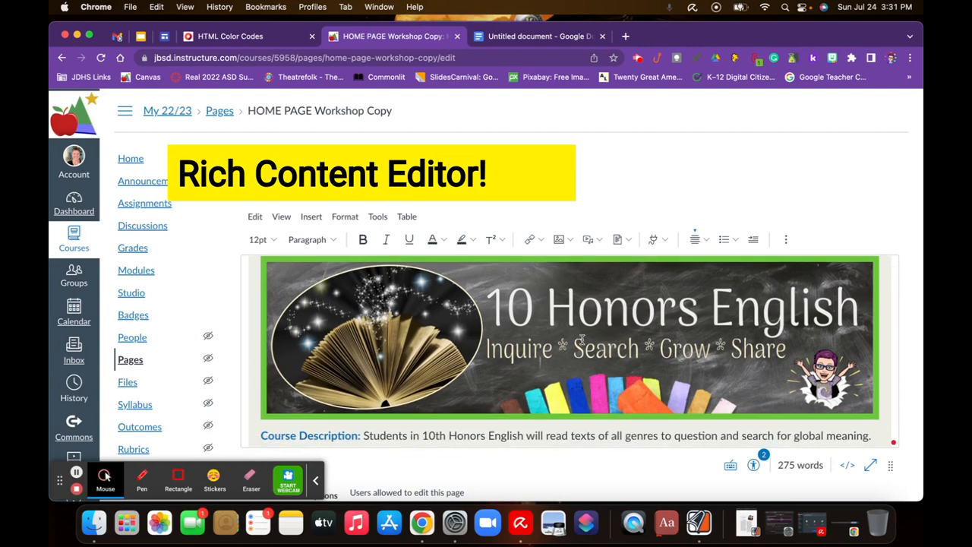
left_click(848, 466)
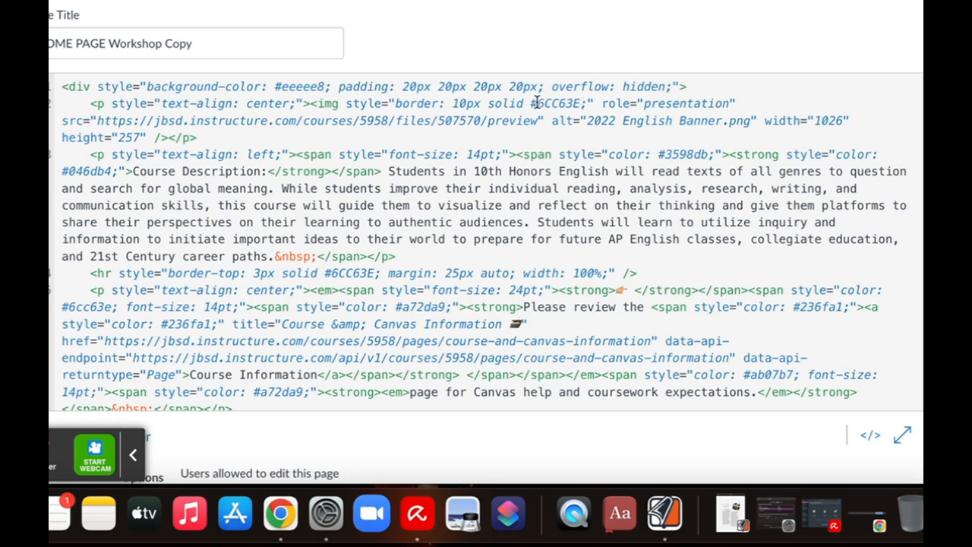
left_click(579, 104)
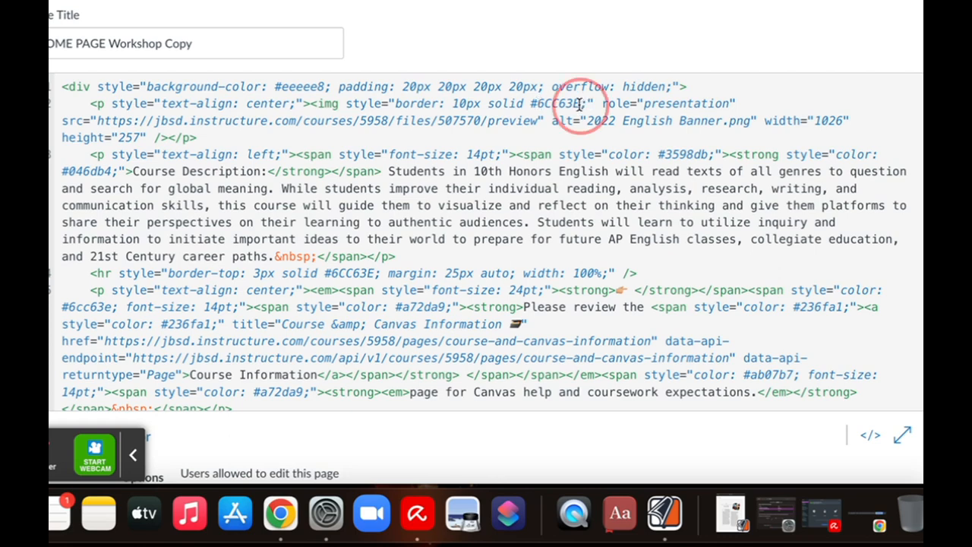
left_click_drag(580, 104, 538, 105)
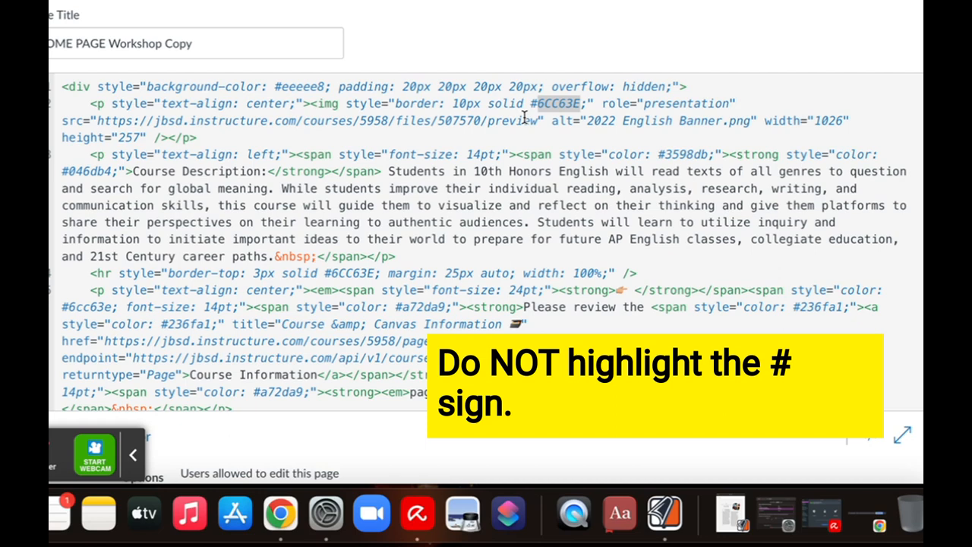
key("super+v")
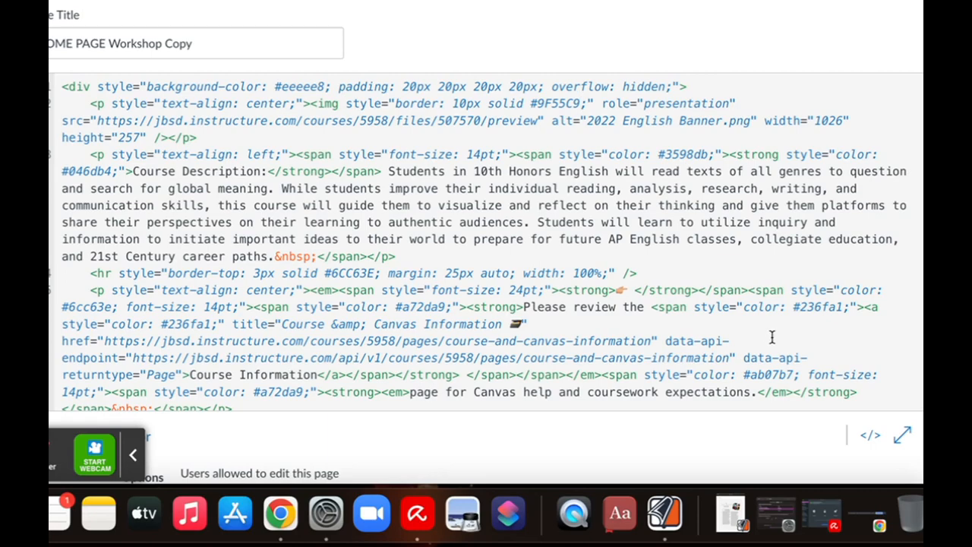
left_click(872, 443)
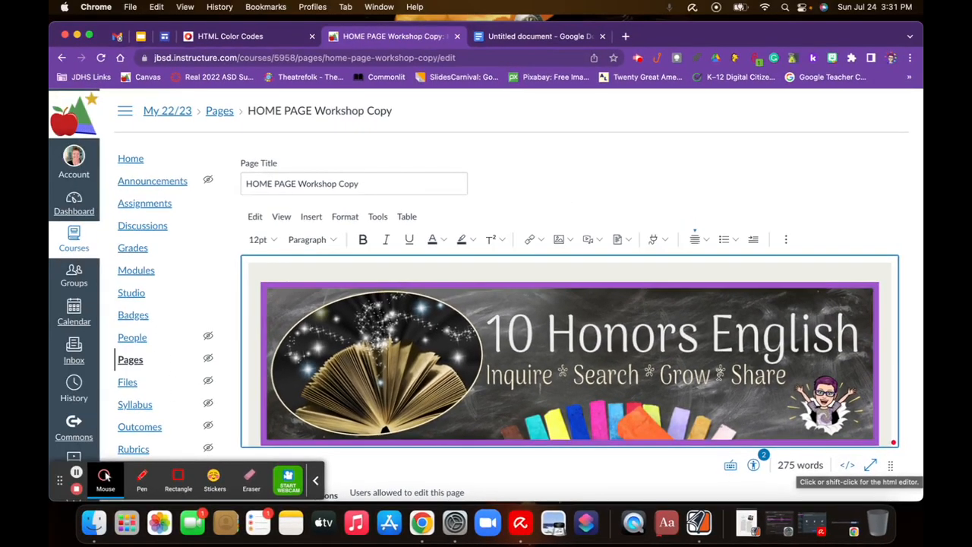
In the page's HTML, set the Course Structure heading's background color to #9F55C9 and return to the visual editor
scroll(697, 321, "down", 1)
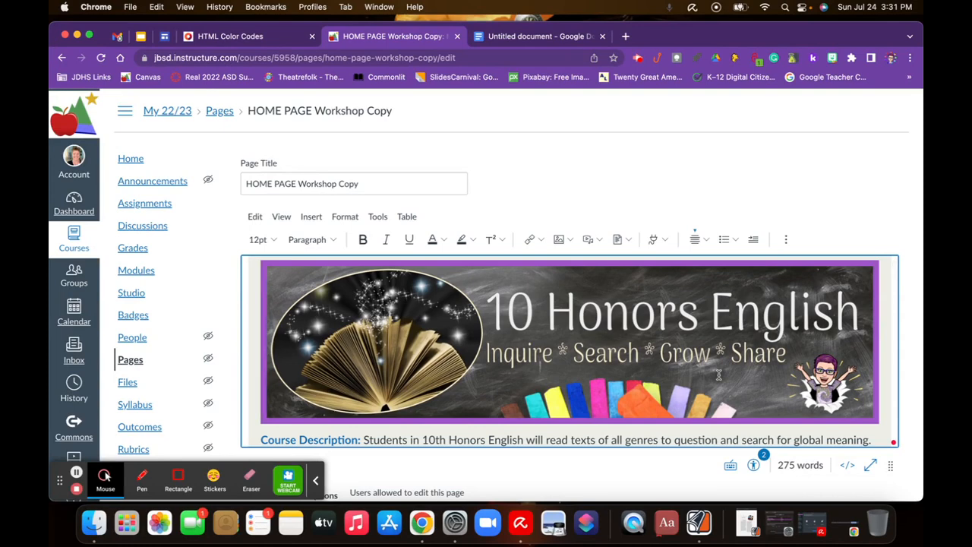
scroll(719, 374, "down", 5)
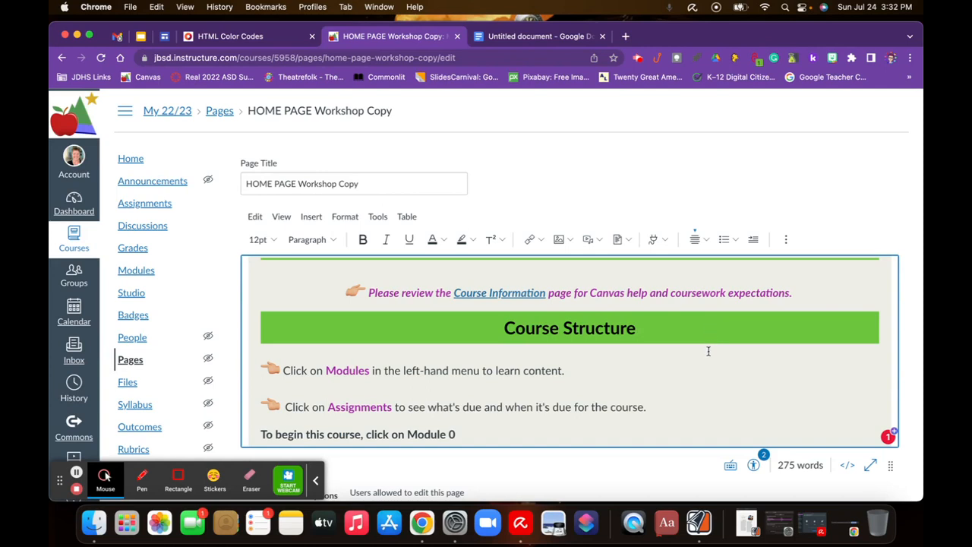
scroll(708, 349, "down", 2)
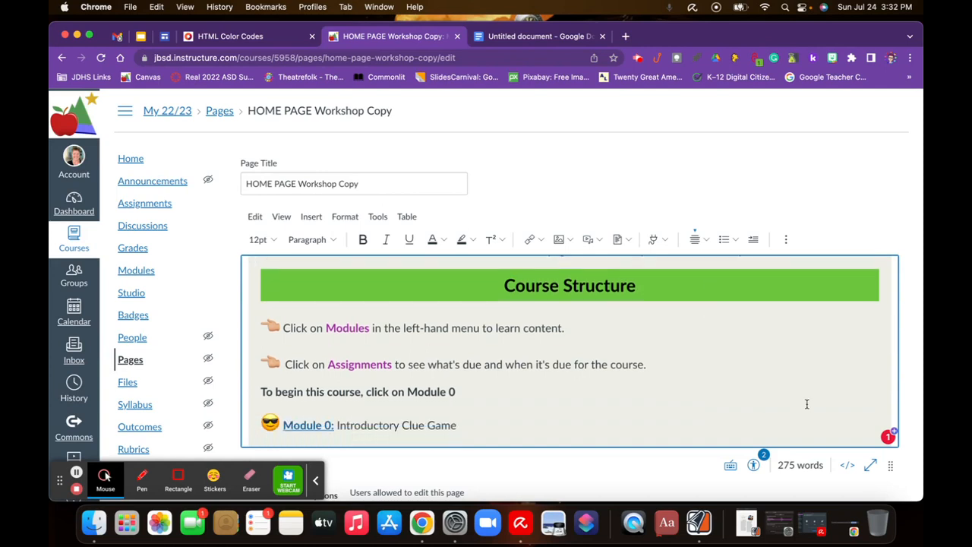
scroll(811, 401, "up", 1)
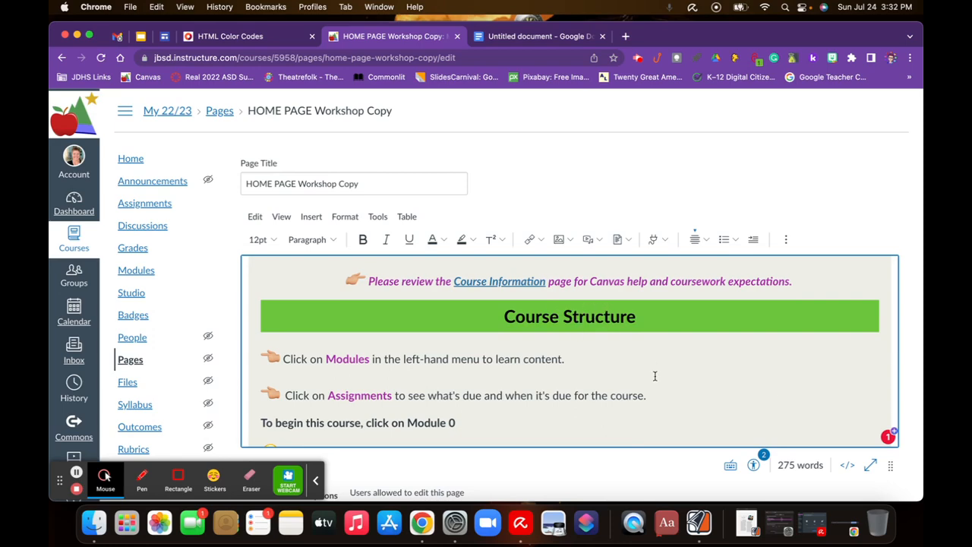
scroll(700, 372, "down", 1)
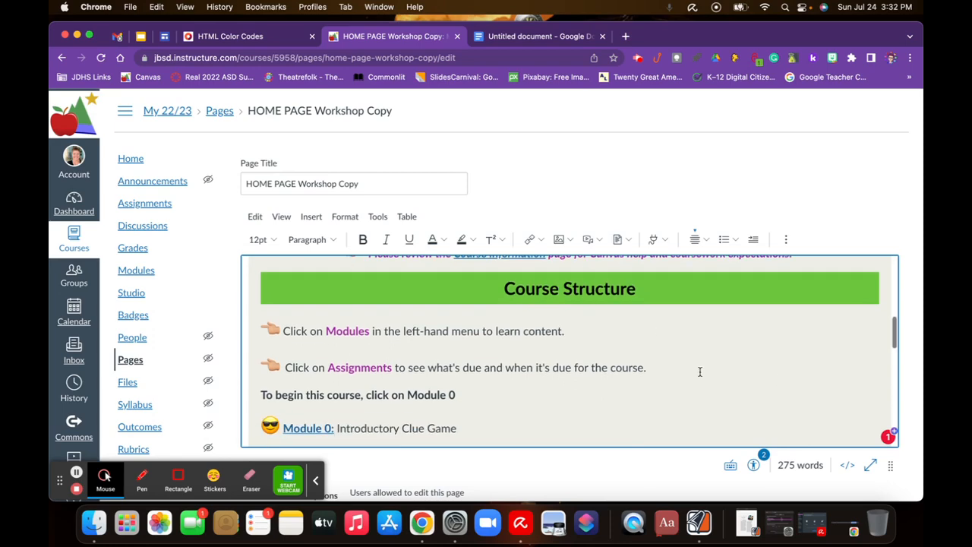
left_click(846, 468)
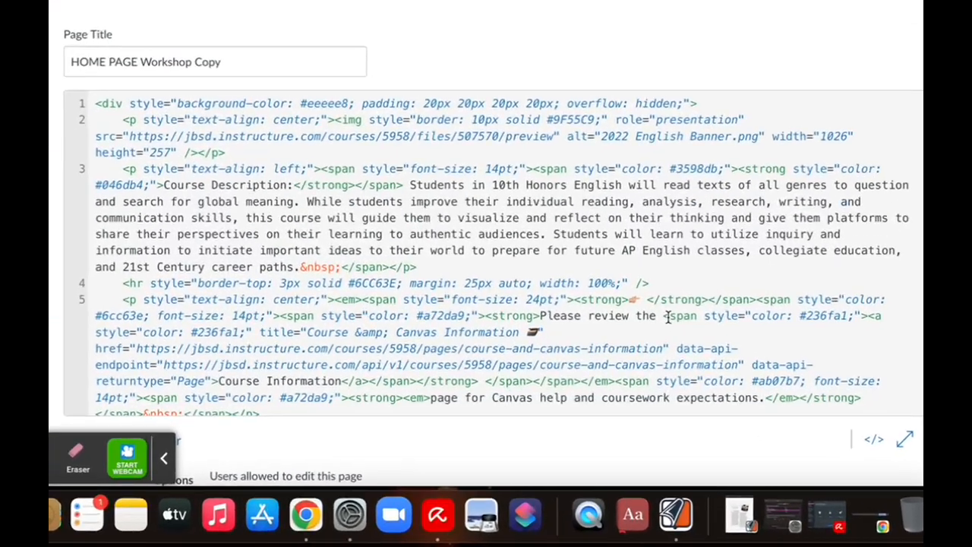
scroll(661, 302, "down", 5)
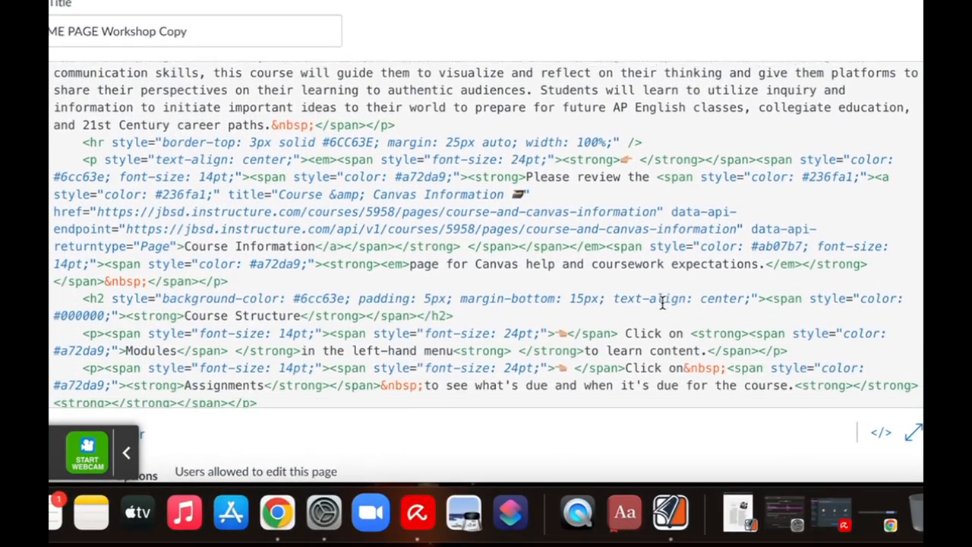
scroll(662, 303, "down", 3)
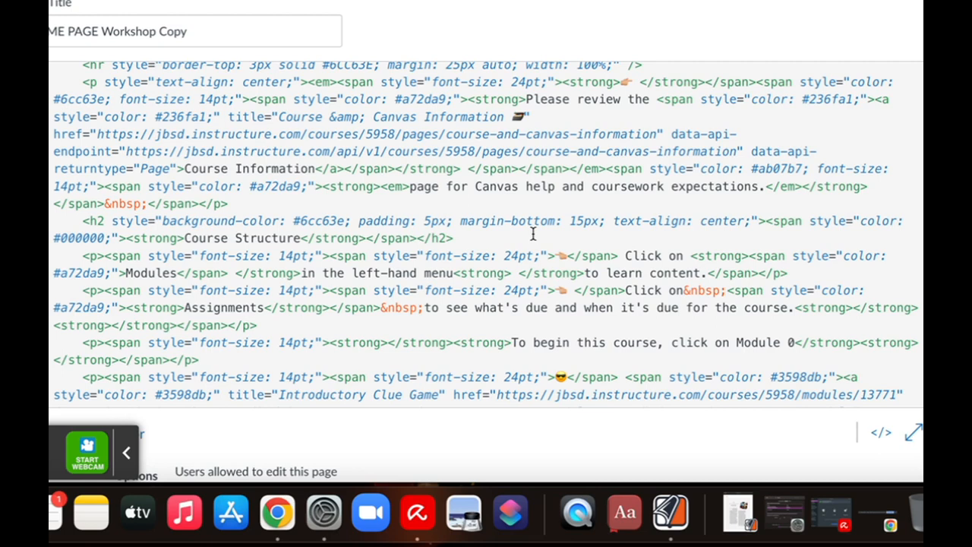
scroll(534, 234, "down", 5)
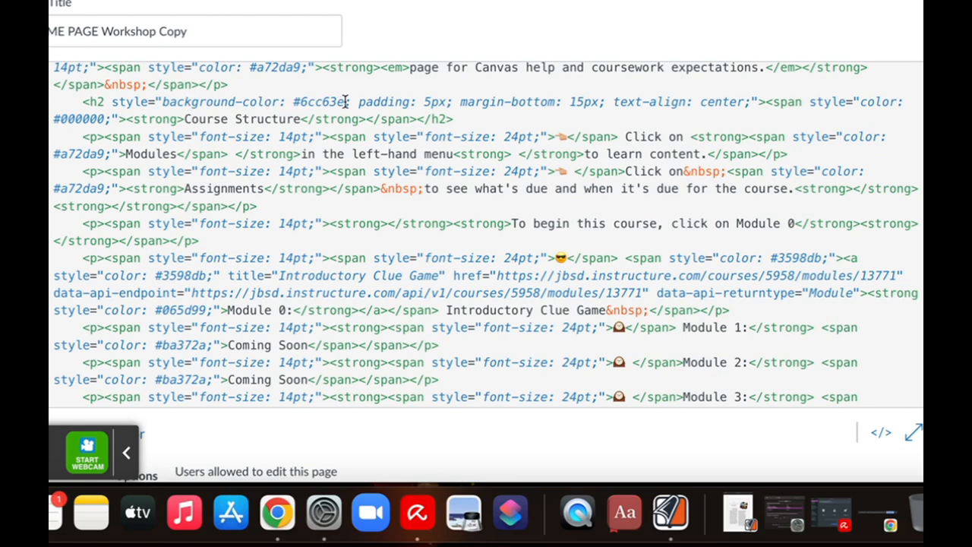
left_click_drag(346, 101, 301, 102)
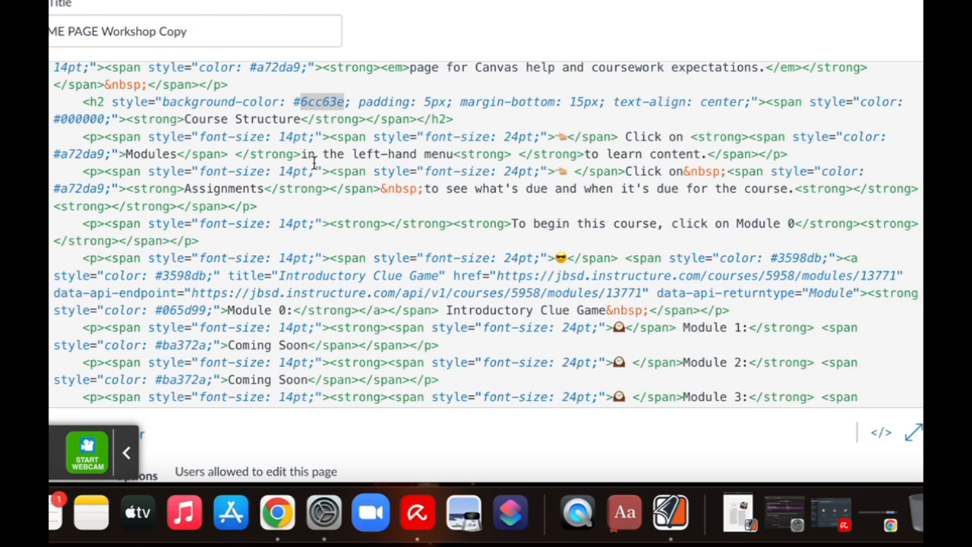
key("super+v")
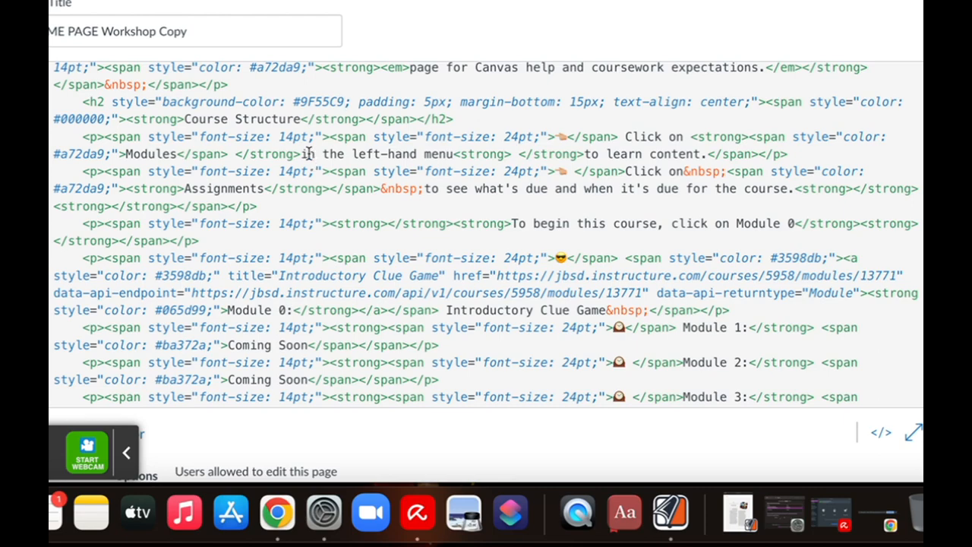
left_click(882, 434)
In the page's HTML, set the color of the divider line below the Course Description to #9F55C9 and return to the visual editor
scroll(636, 341, "down", 5)
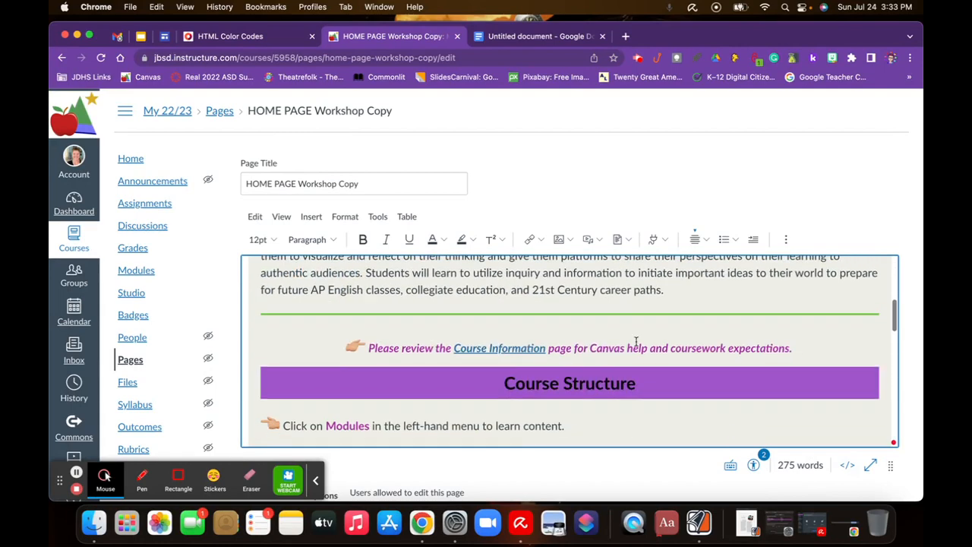
scroll(640, 335, "up", 1)
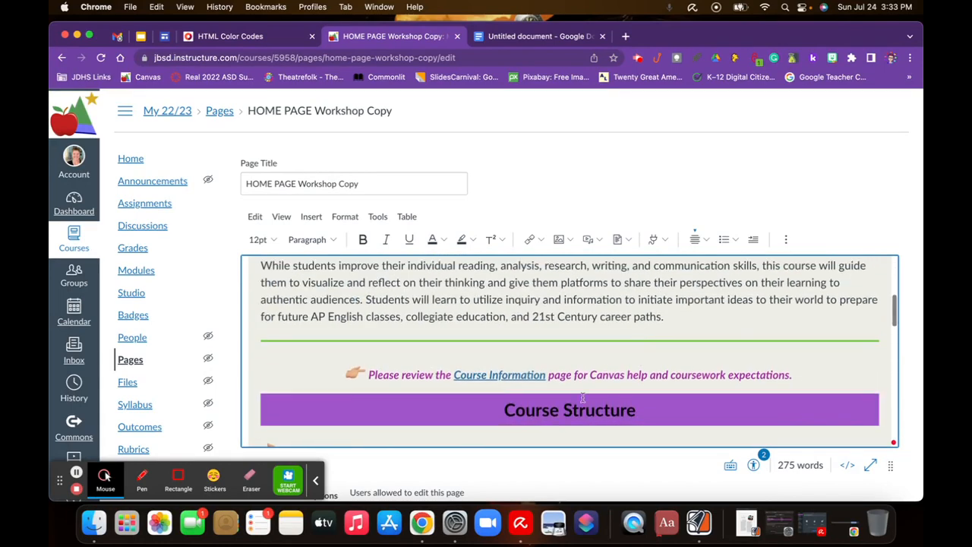
left_click(587, 340)
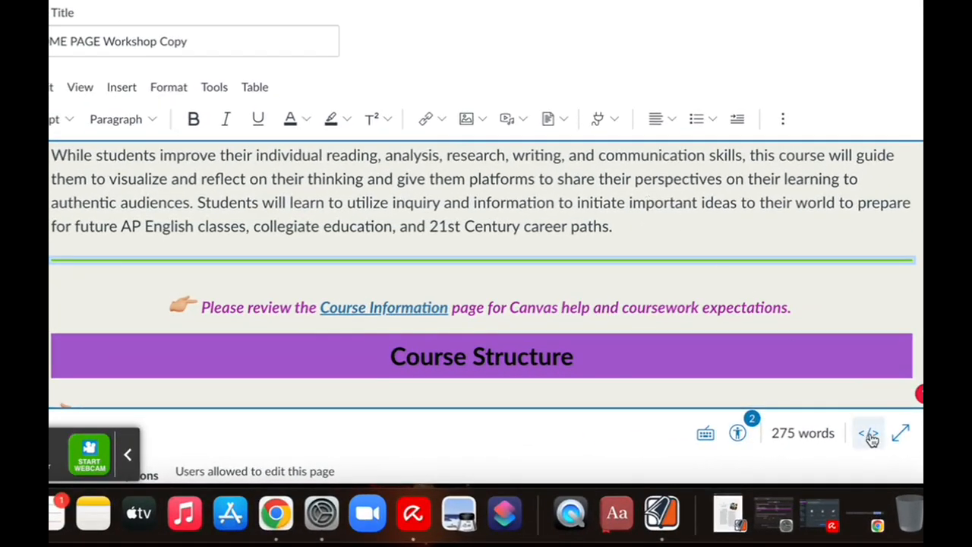
left_click(869, 435)
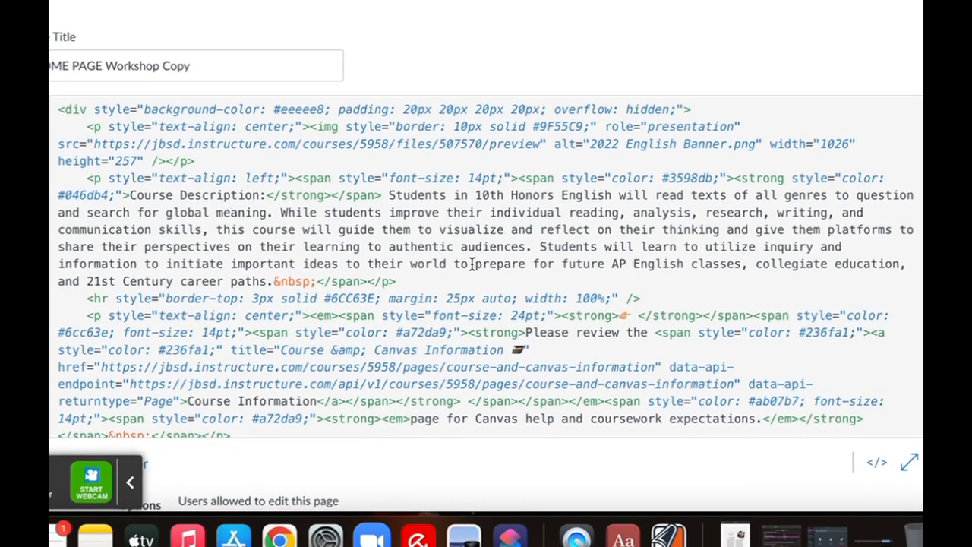
scroll(472, 264, "down", 2)
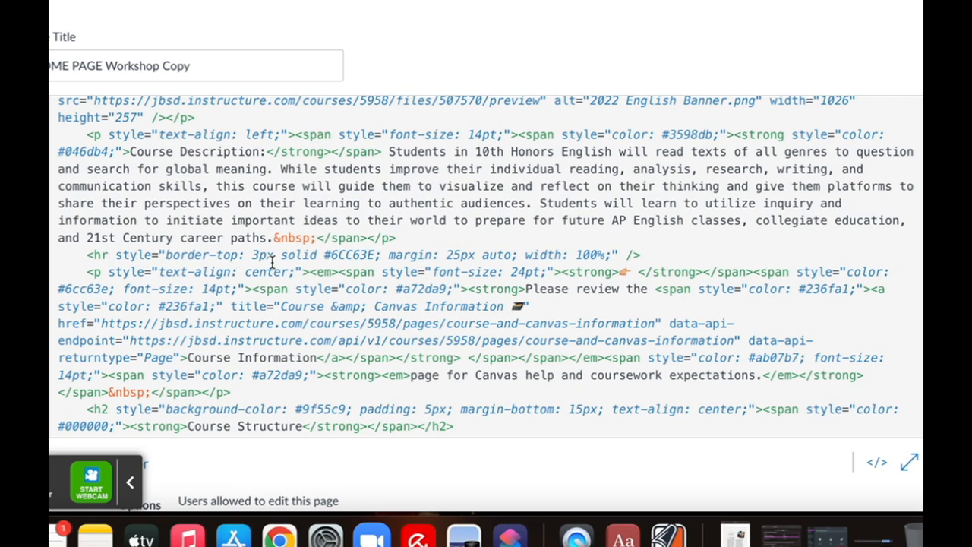
left_click(375, 255)
left_click_drag(375, 255, 333, 257)
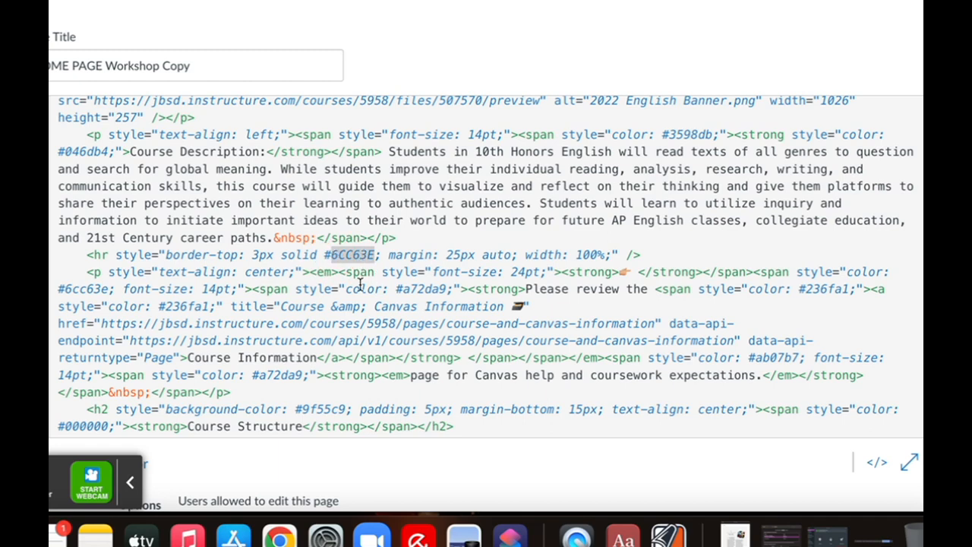
type("9F55C9")
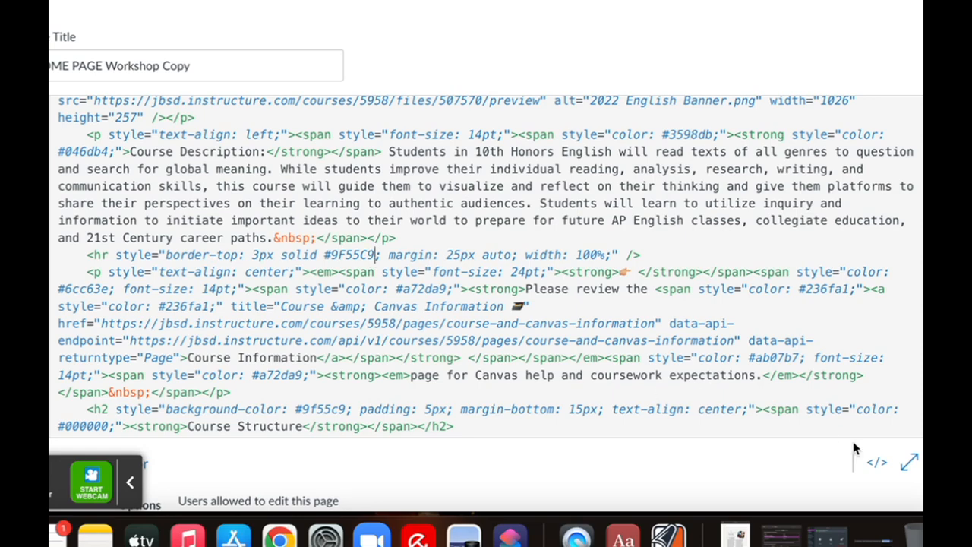
left_click(876, 462)
In the page's HTML, set the Your Teacher heading's background color to #9F55C9
scroll(704, 368, "down", 15)
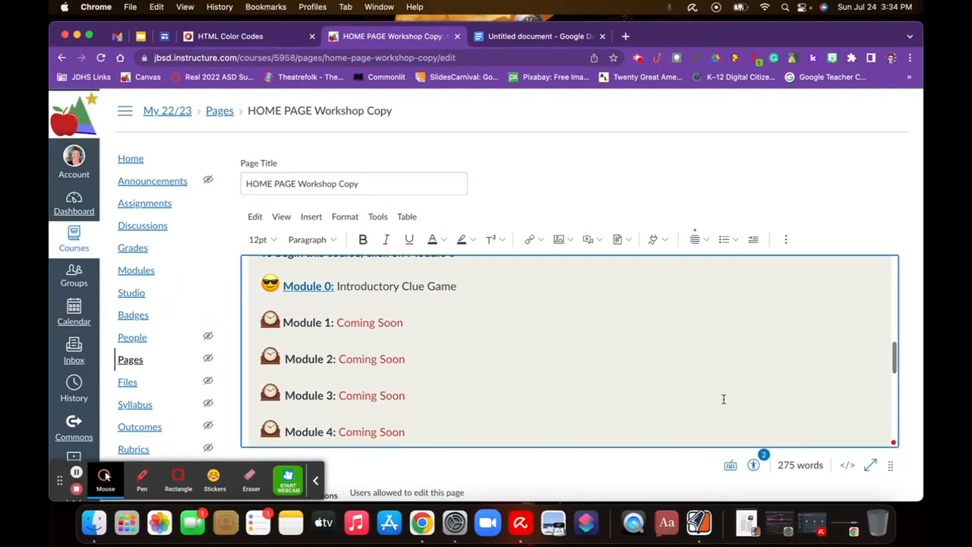
scroll(723, 398, "down", 6)
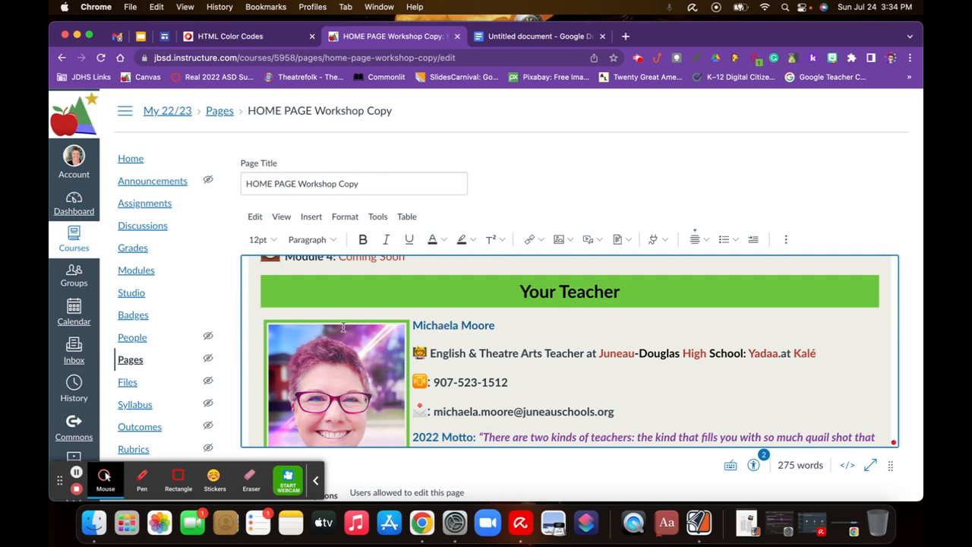
left_click(848, 465)
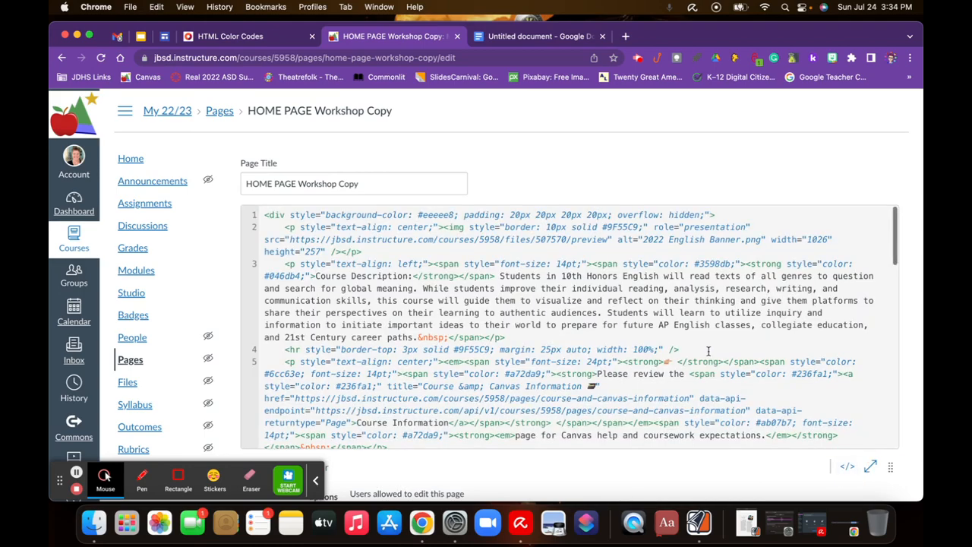
scroll(708, 350, "down", 10)
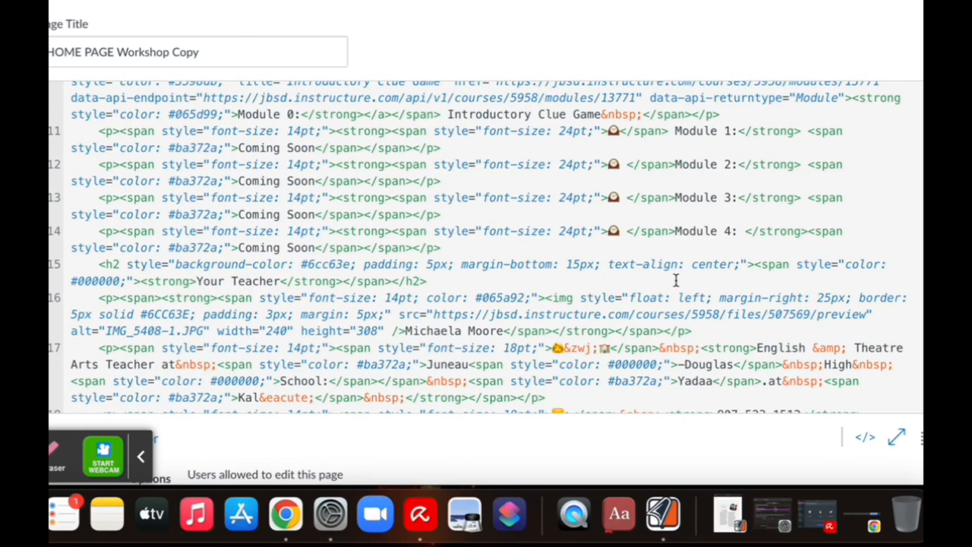
scroll(675, 281, "down", 2)
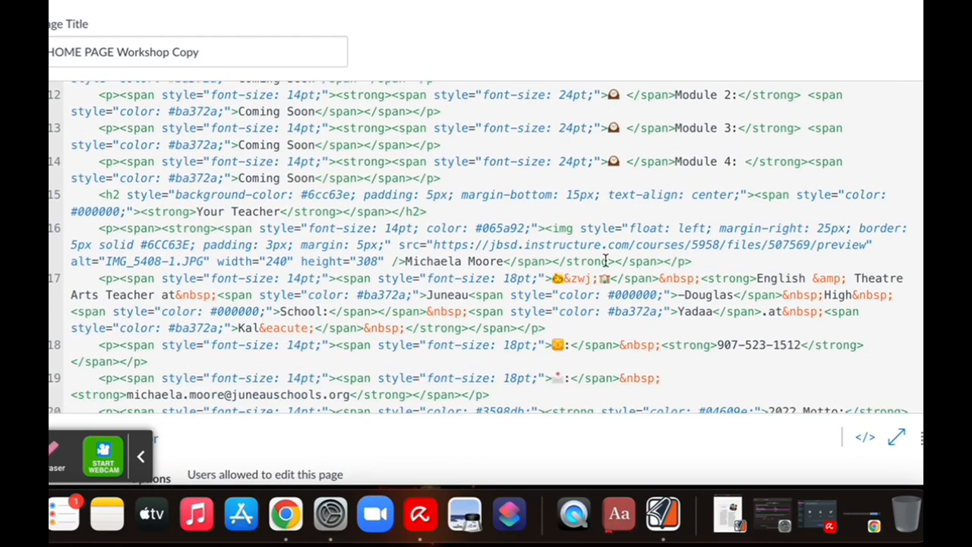
scroll(606, 260, "down", 3)
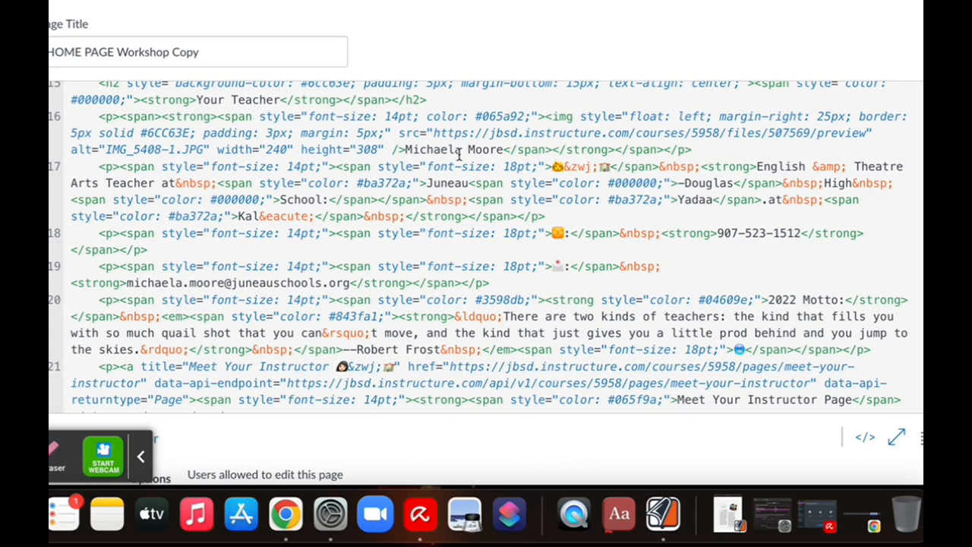
scroll(457, 155, "up", 1)
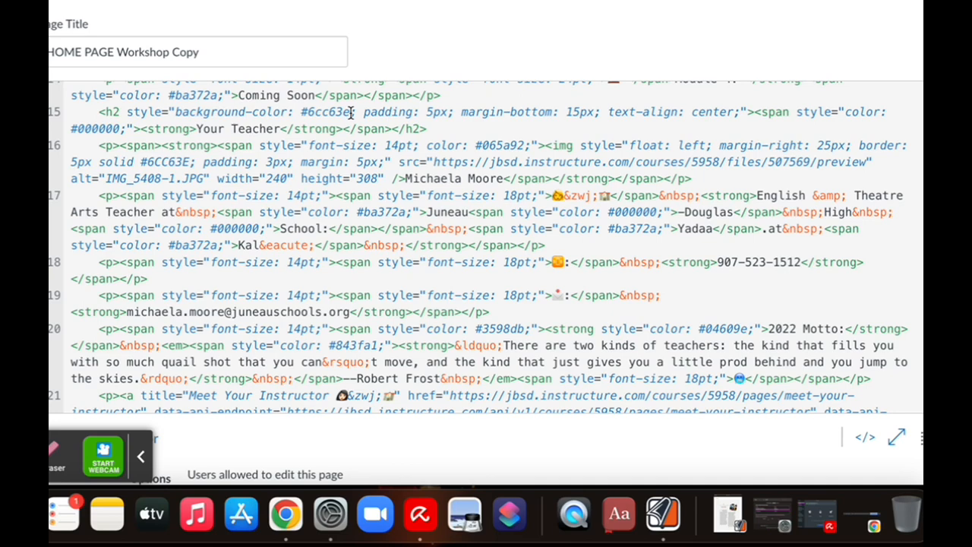
left_click_drag(350, 112, 309, 114)
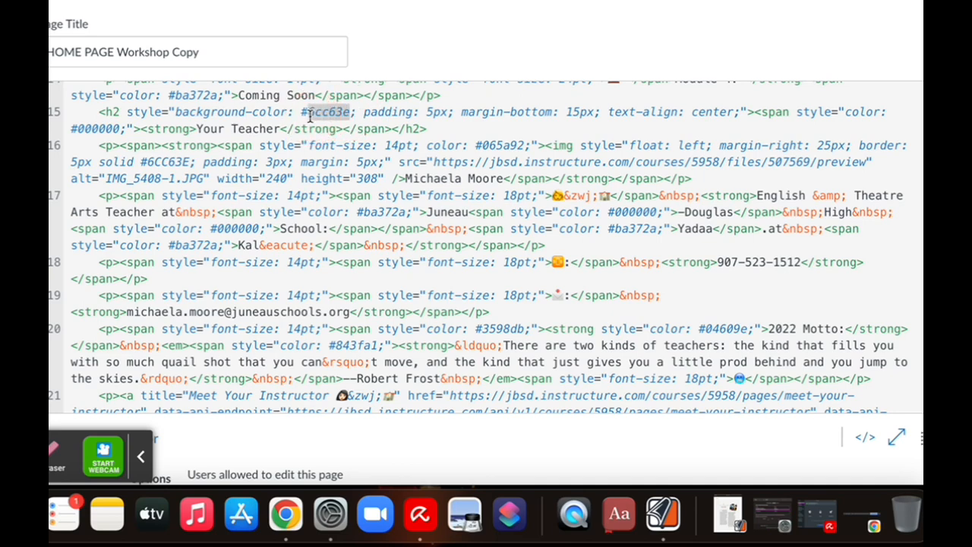
type("FF55C9")
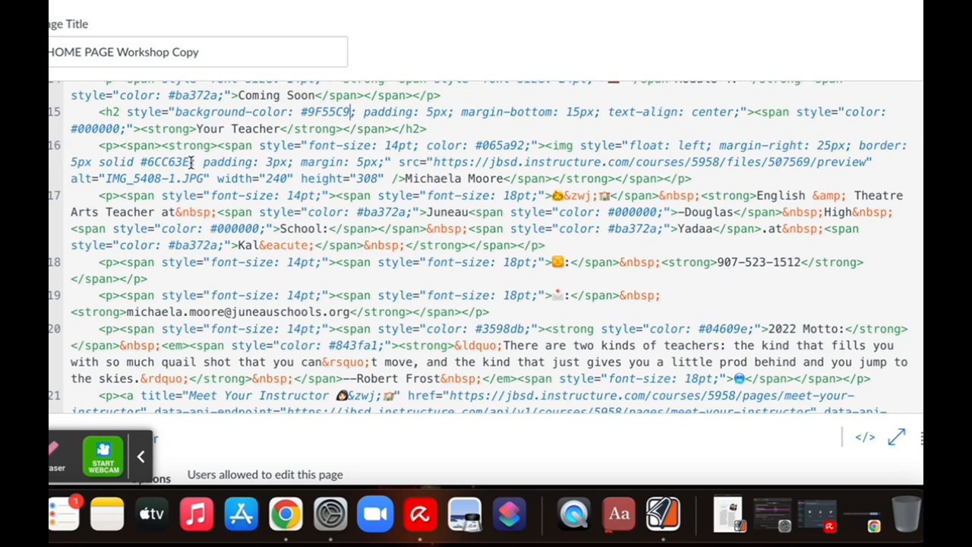
Set the teacher photo's border color to #9F55C9 in the HTML and return to the visual editor
left_click_drag(193, 162, 150, 162)
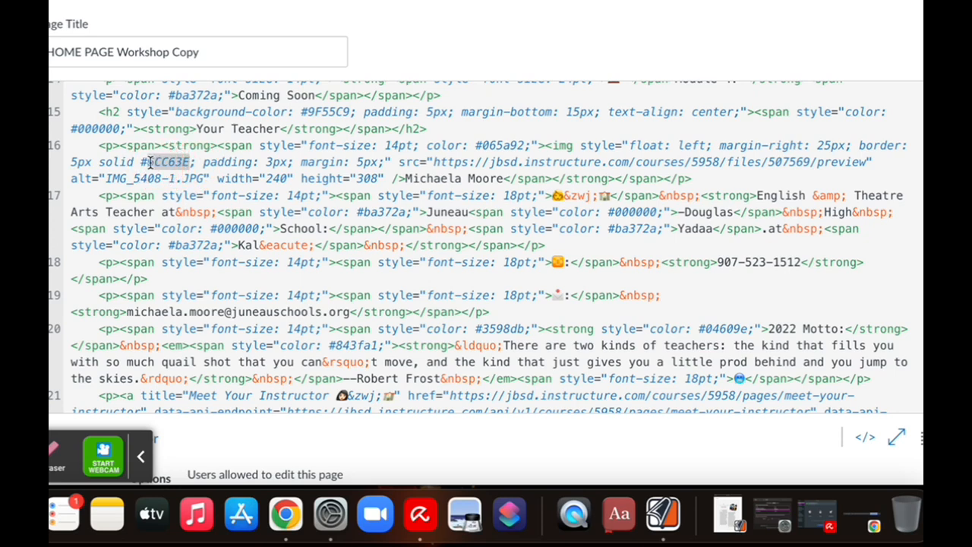
type("F55C9")
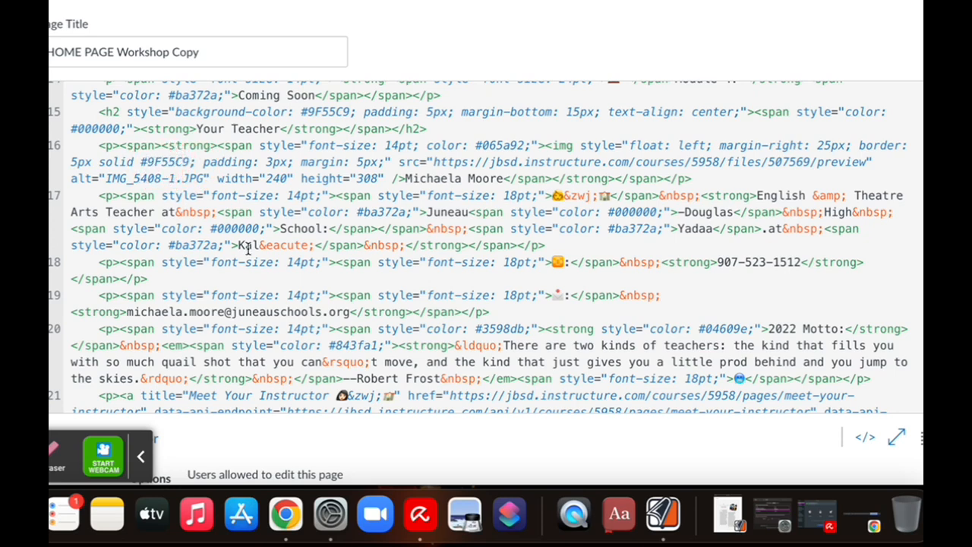
left_click(865, 436)
scroll(752, 342, "down", 5)
scroll(726, 323, "down", 10)
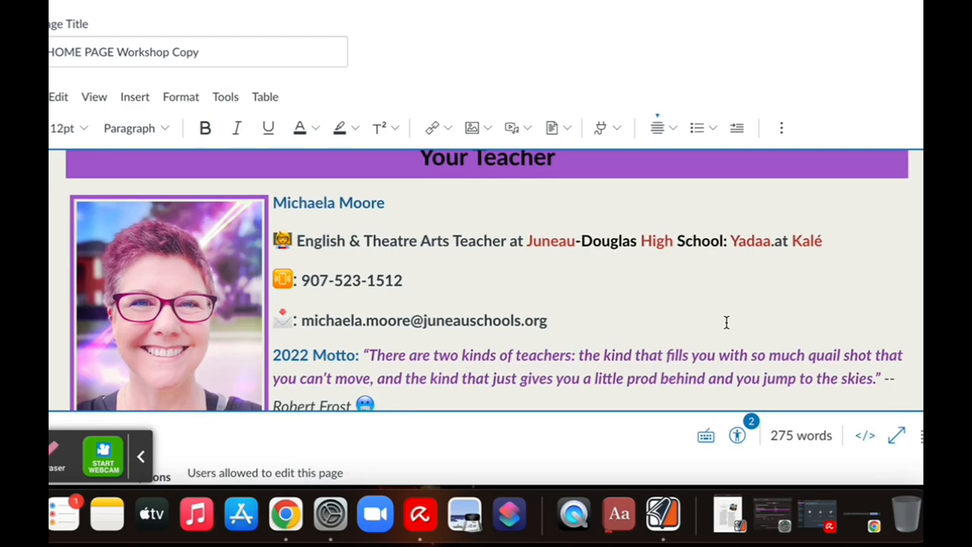
In the page's HTML, set the Questions? heading's background color to #9F55C9 and return to the visual editor
scroll(726, 323, "down", 8)
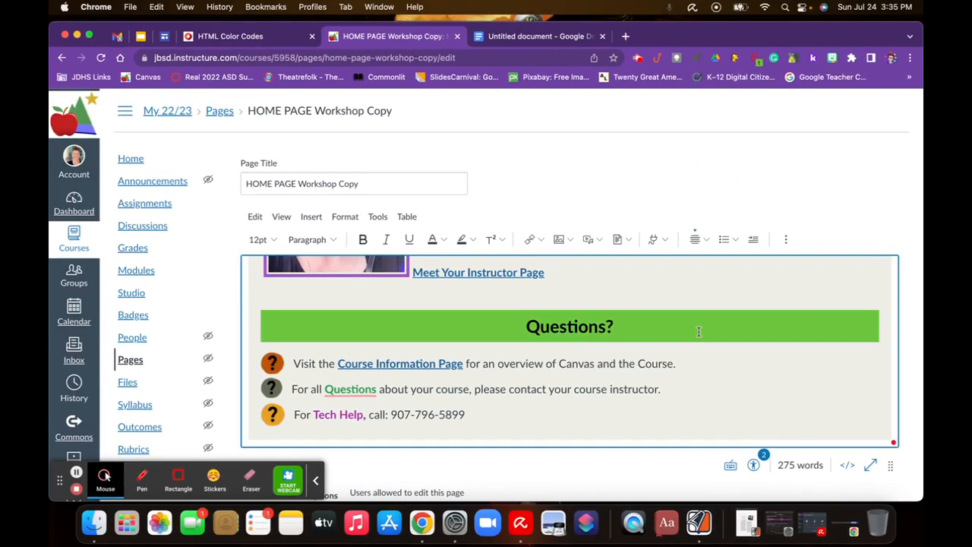
left_click(699, 331)
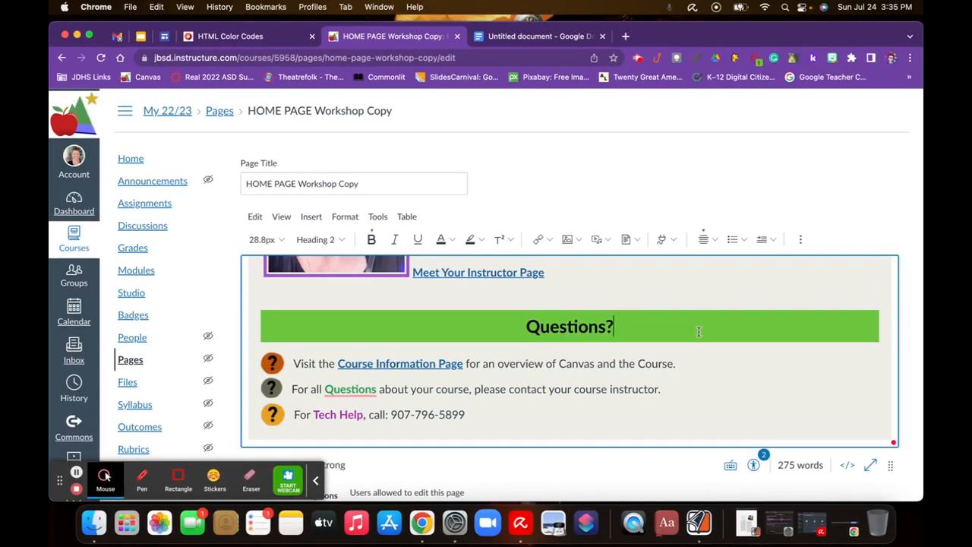
left_click(848, 471)
scroll(756, 355, "down", 15)
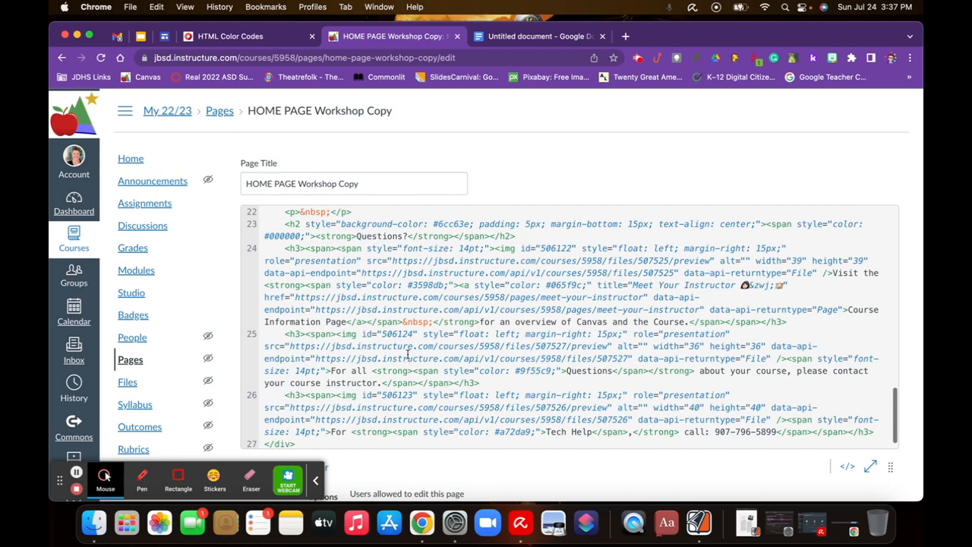
scroll(405, 279, "up", 1)
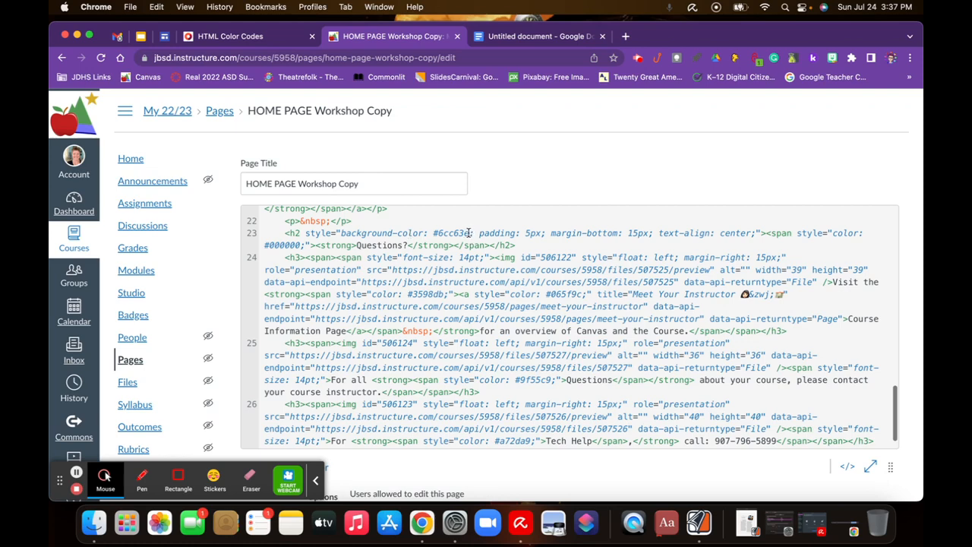
left_click_drag(470, 233, 439, 233)
type("9F55C9")
left_click(847, 466)
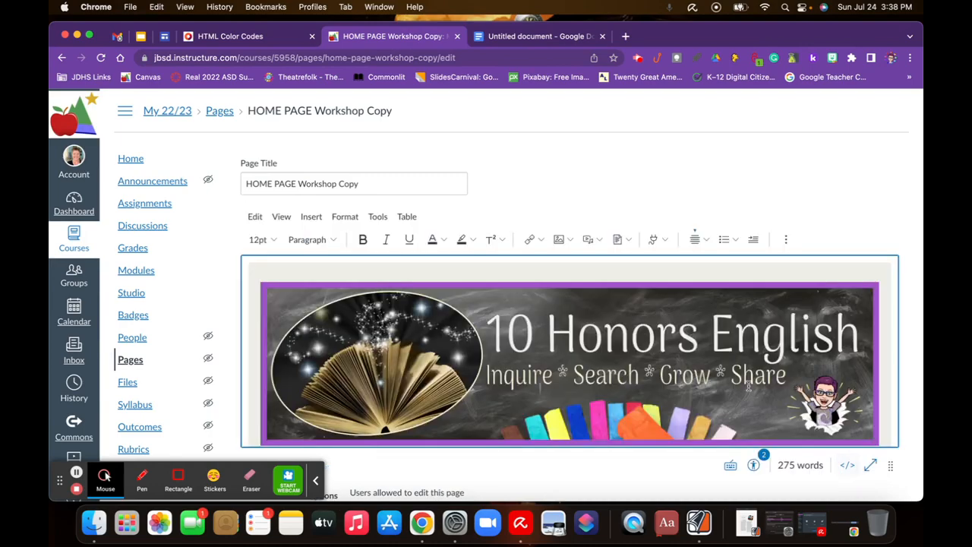
Look over the page between the Questions? section and the banner to check the accent colors of the headings, borders and text
scroll(748, 385, "down", 5)
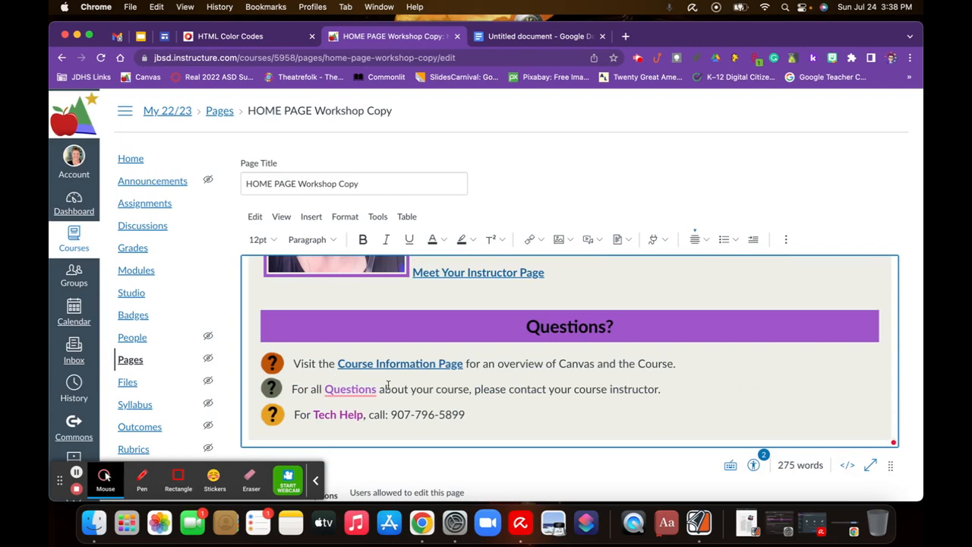
mouse_move(376, 390)
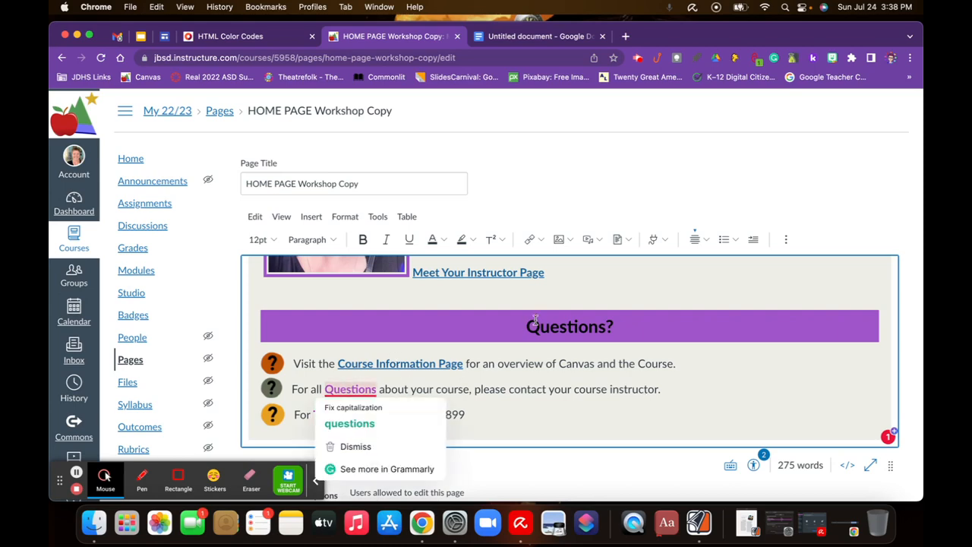
scroll(535, 320, "up", 5)
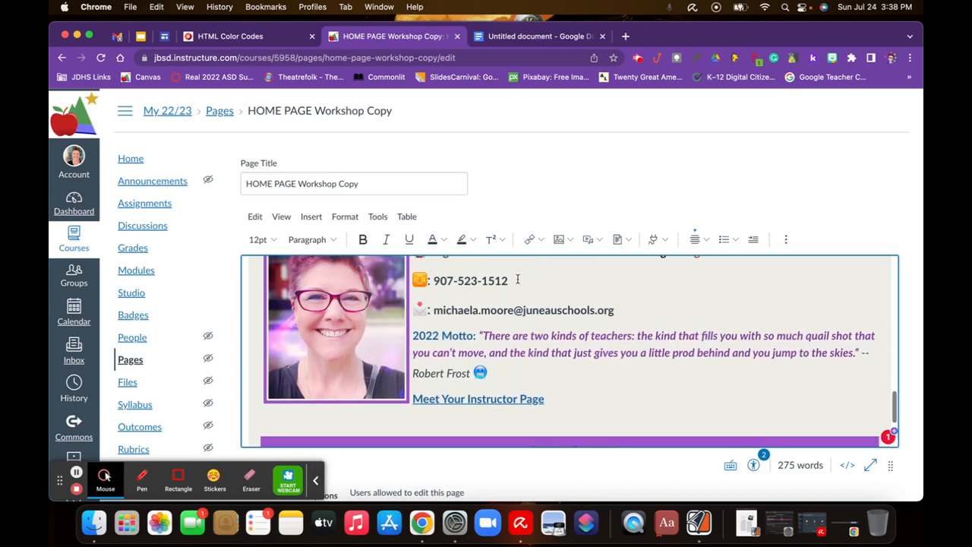
scroll(518, 279, "up", 5)
scroll(450, 338, "up", 15)
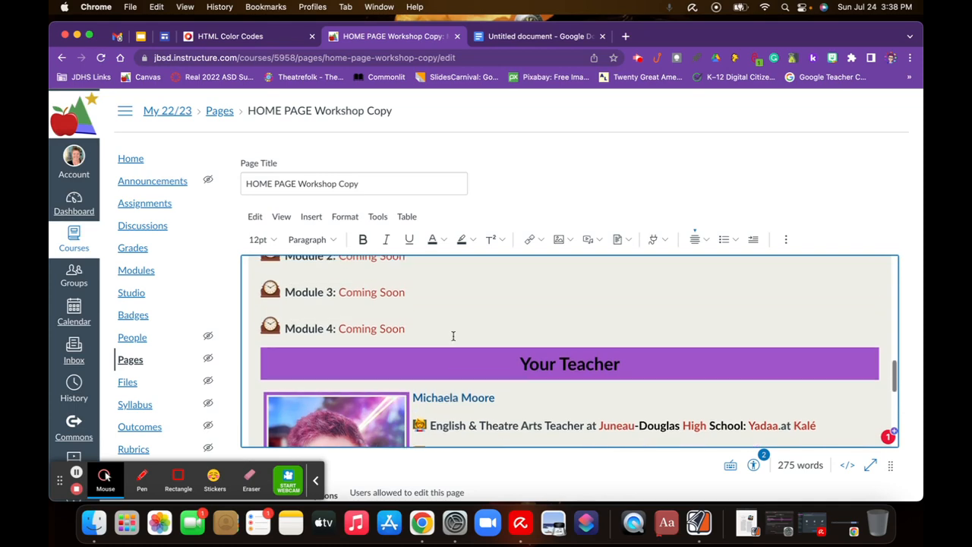
scroll(453, 335, "up", 5)
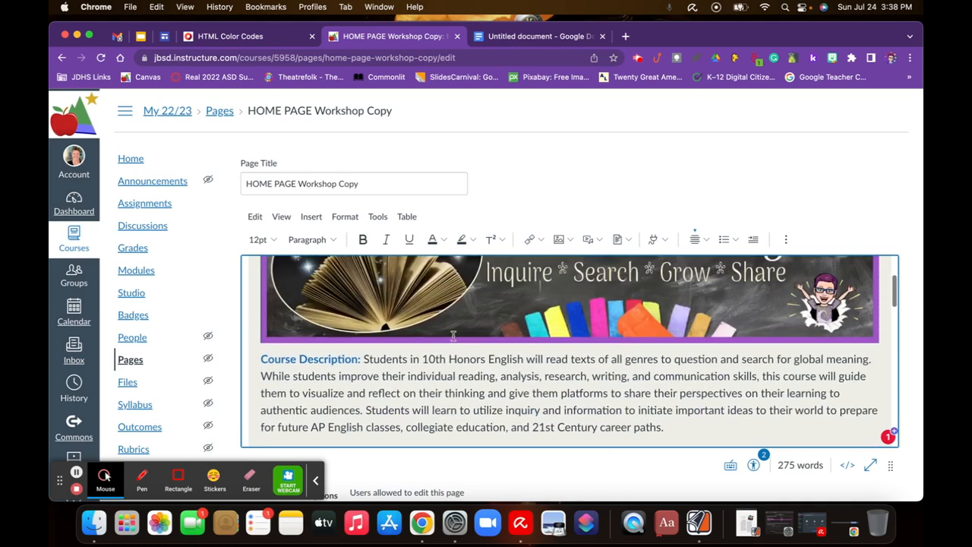
scroll(453, 335, "down", 15)
scroll(454, 334, "down", 5)
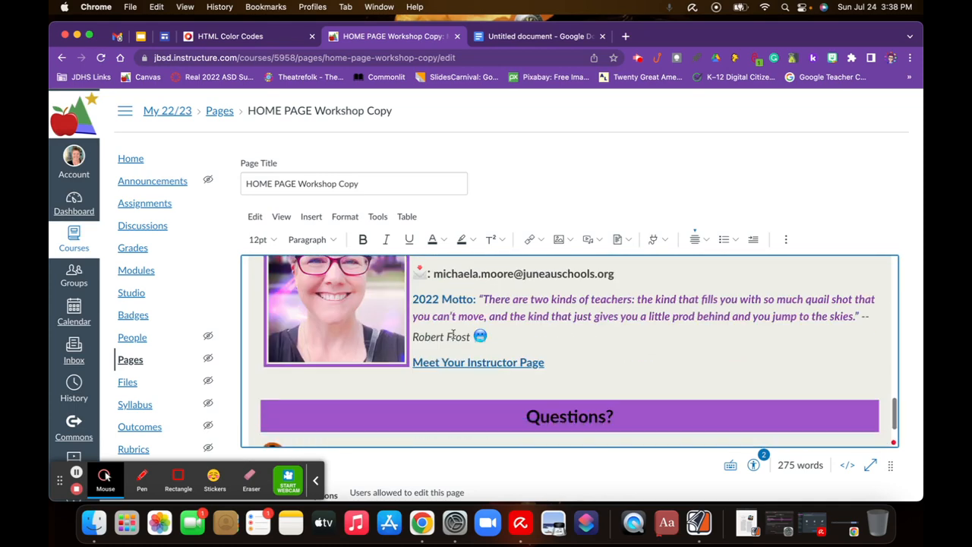
Change the text color of the teacher's name below the Your Teacher heading to purple
scroll(453, 334, "up", 4)
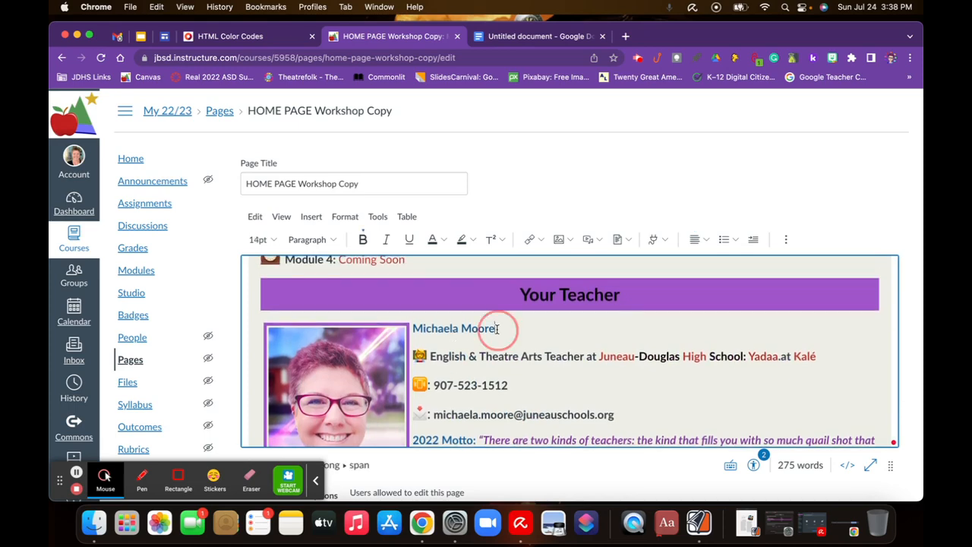
left_click_drag(497, 328, 415, 328)
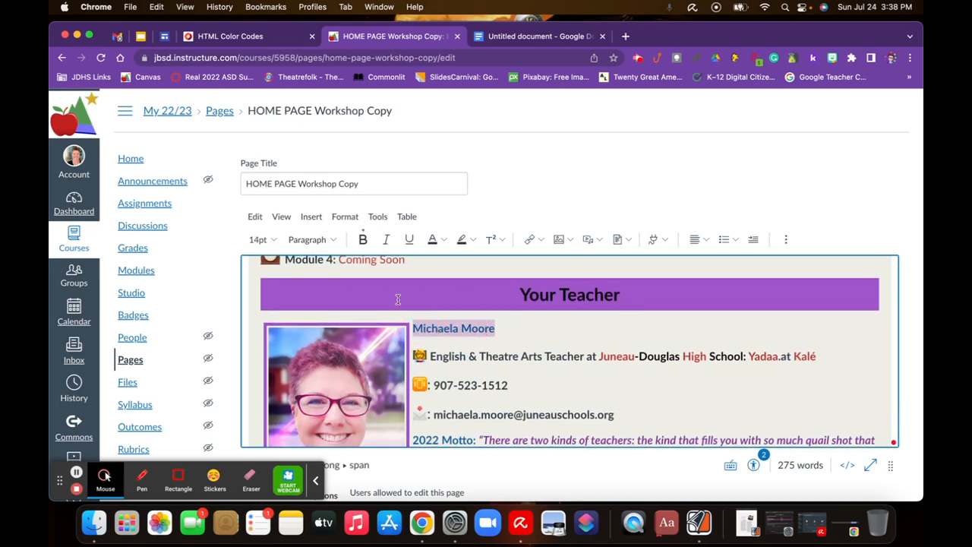
left_click(445, 241)
left_click(484, 294)
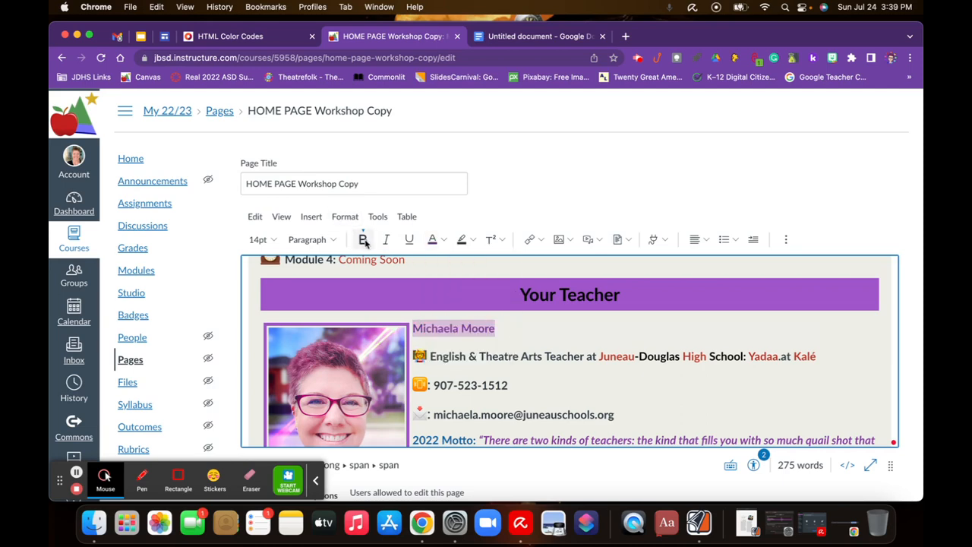
left_click(532, 328)
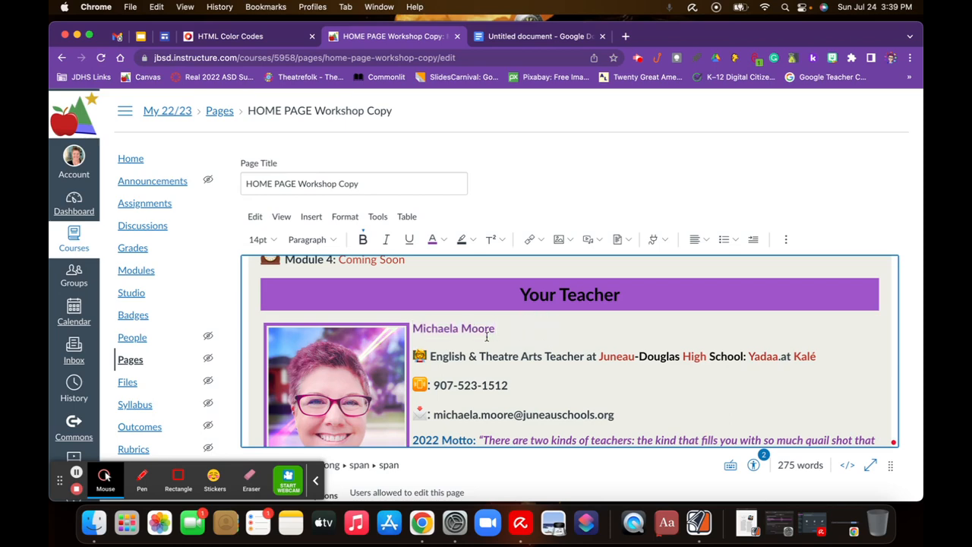
Apply the same purple text color to the Meet Your Instructor Page link
scroll(522, 347, "down", 2)
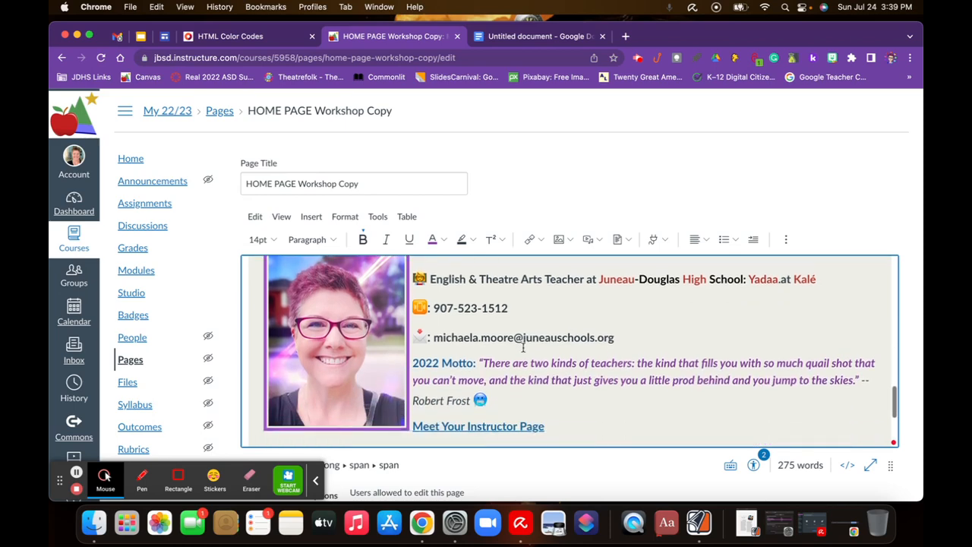
scroll(566, 387, "down", 2)
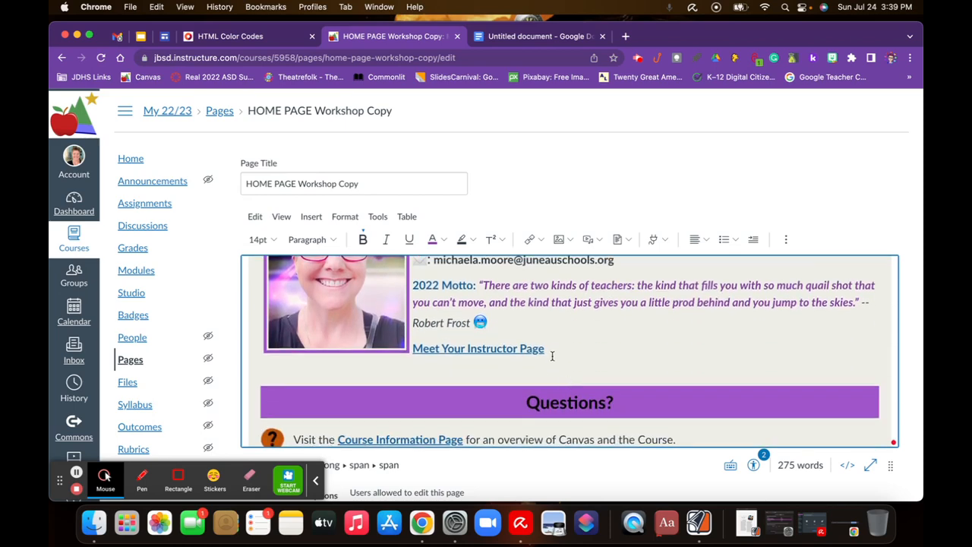
left_click_drag(545, 351, 419, 348)
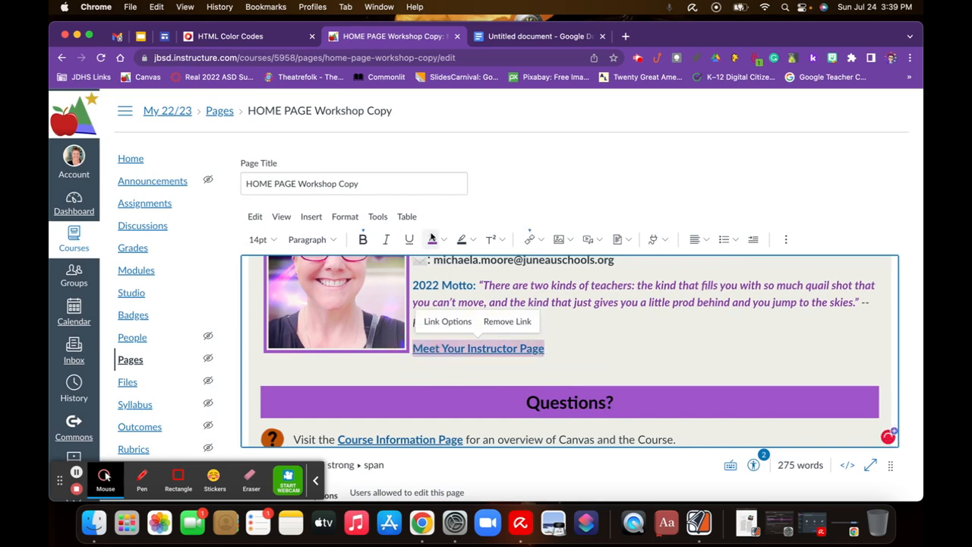
left_click(431, 240)
left_click(613, 356)
Apply the purple text color to the Course Description: label below the banner
scroll(614, 355, "down", 2)
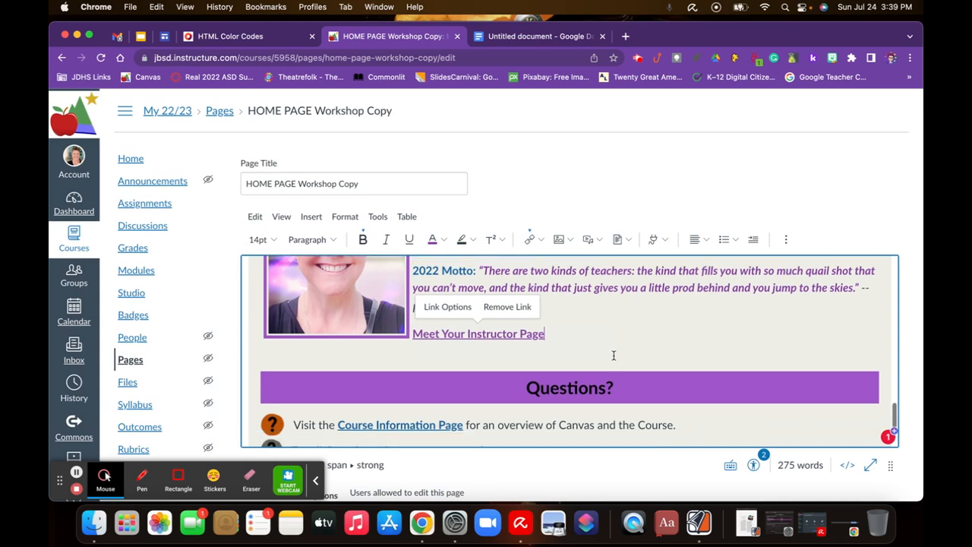
scroll(614, 357, "up", 10)
left_click_drag(361, 369, 261, 369)
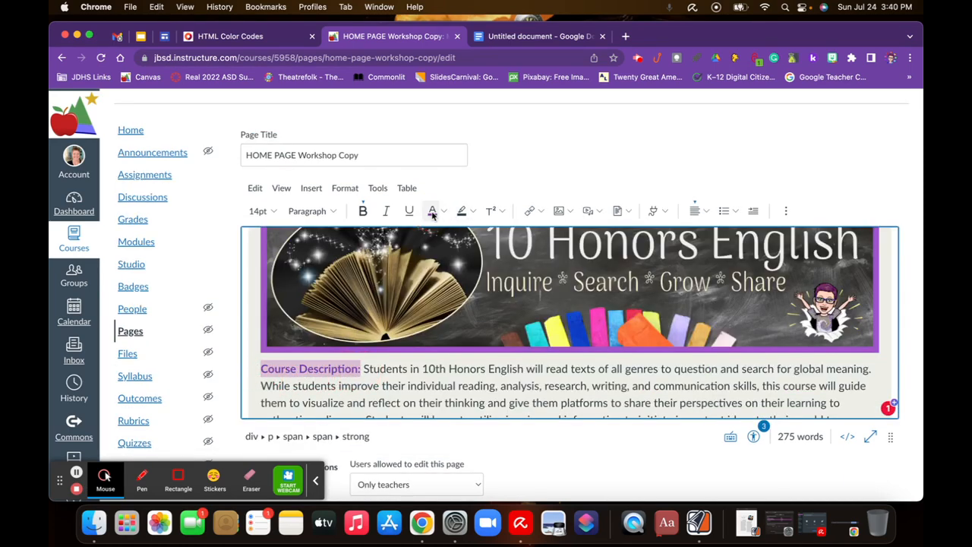
left_click(578, 445)
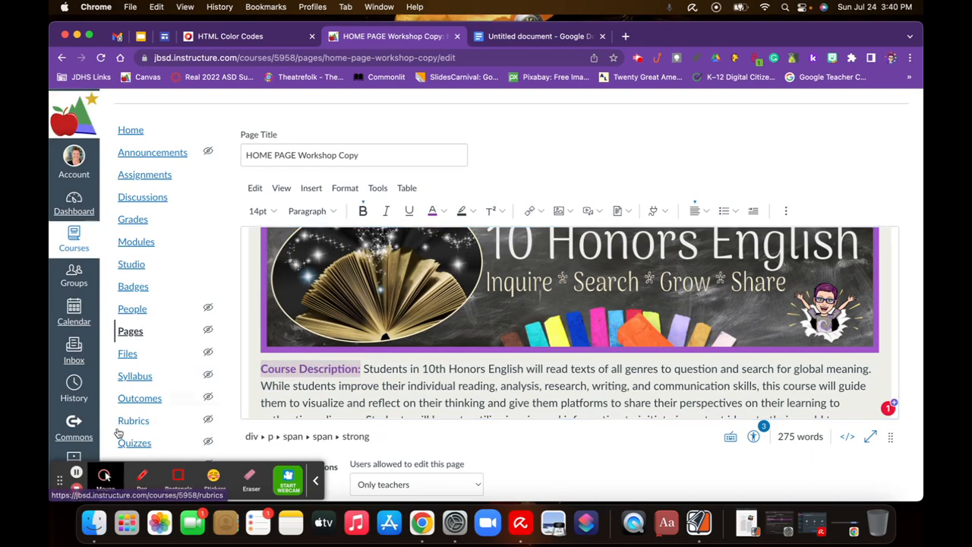